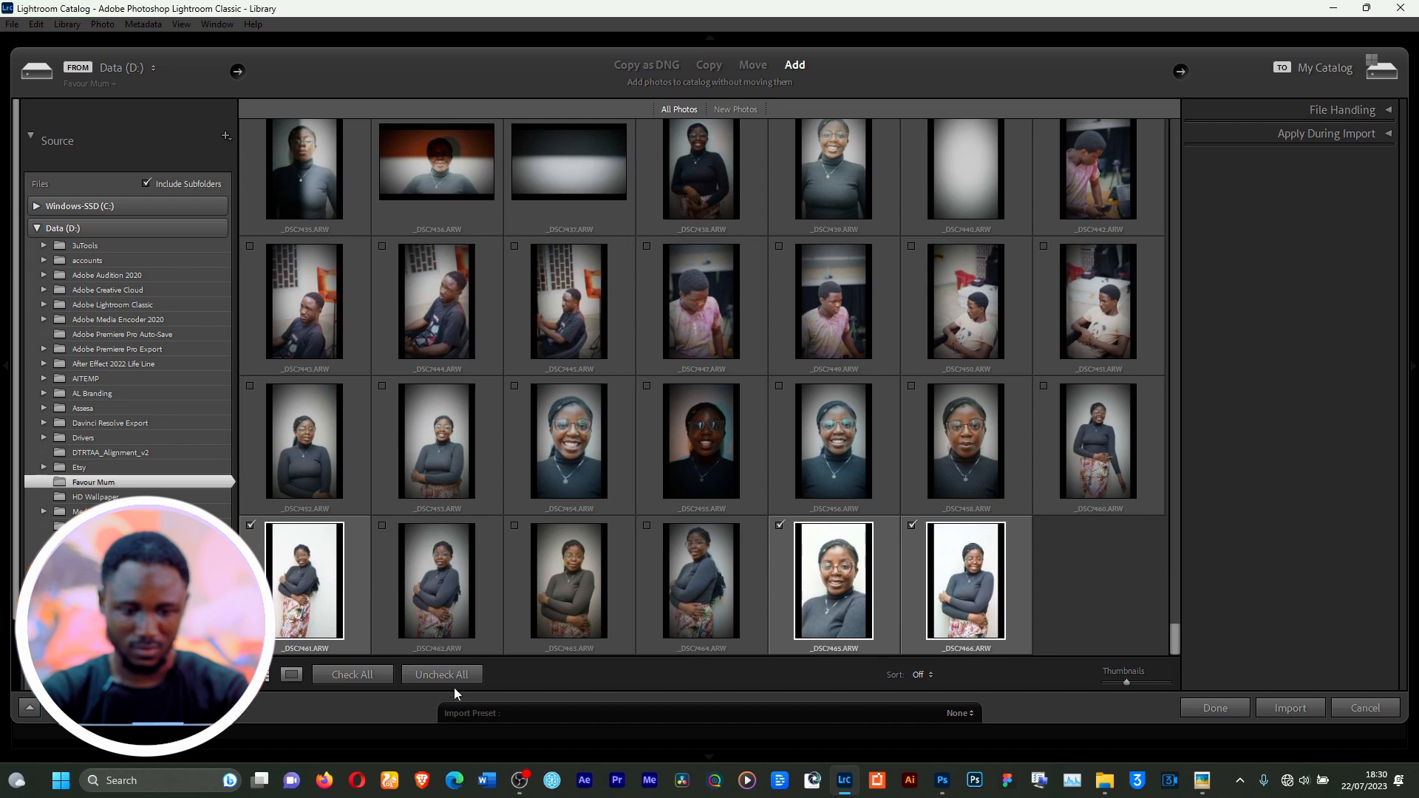
Import the three checked ARW photos into the Lightroom catalog, and switch to Photoshop.
{"action": "left_click", "coordinate": [1287, 709]}
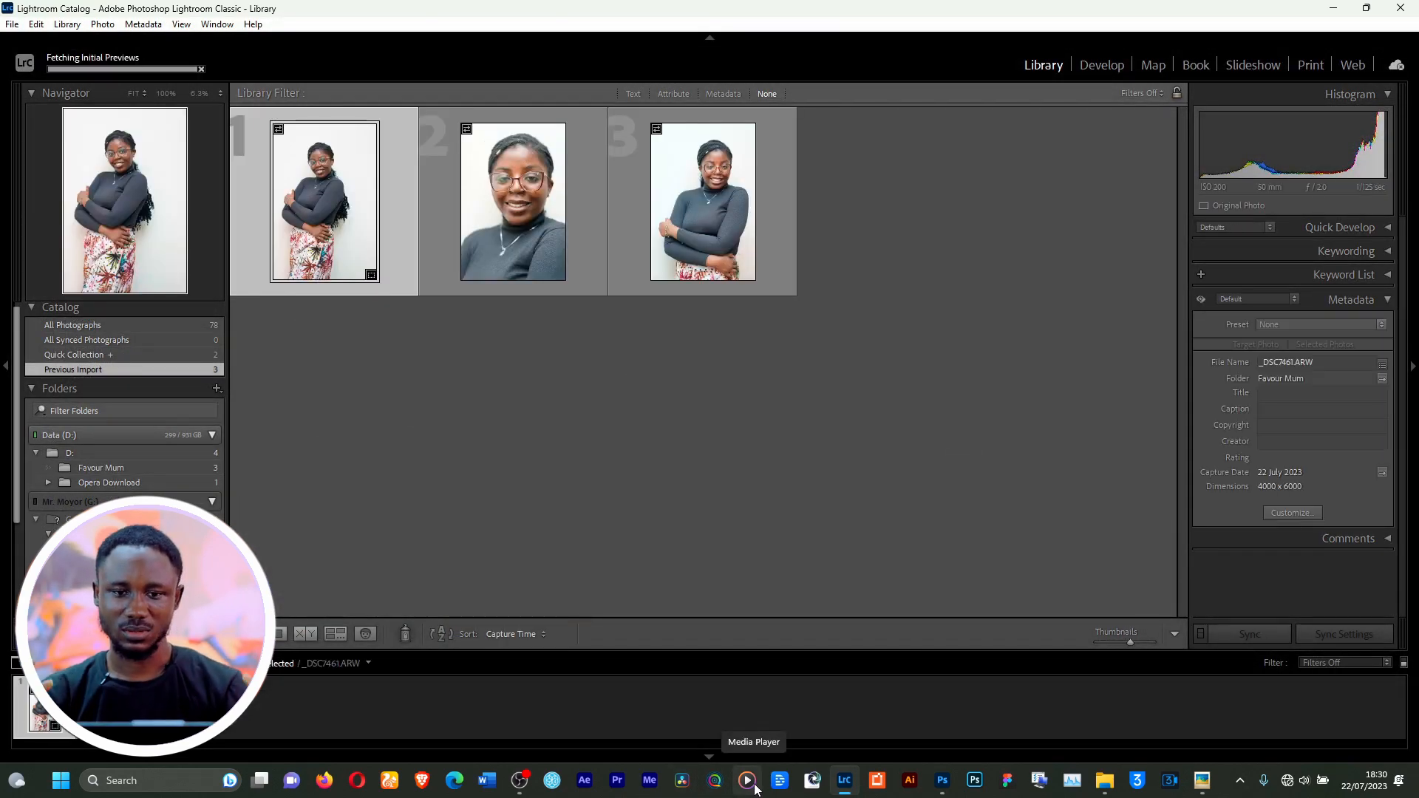
{"action": "left_click", "coordinate": [948, 785]}
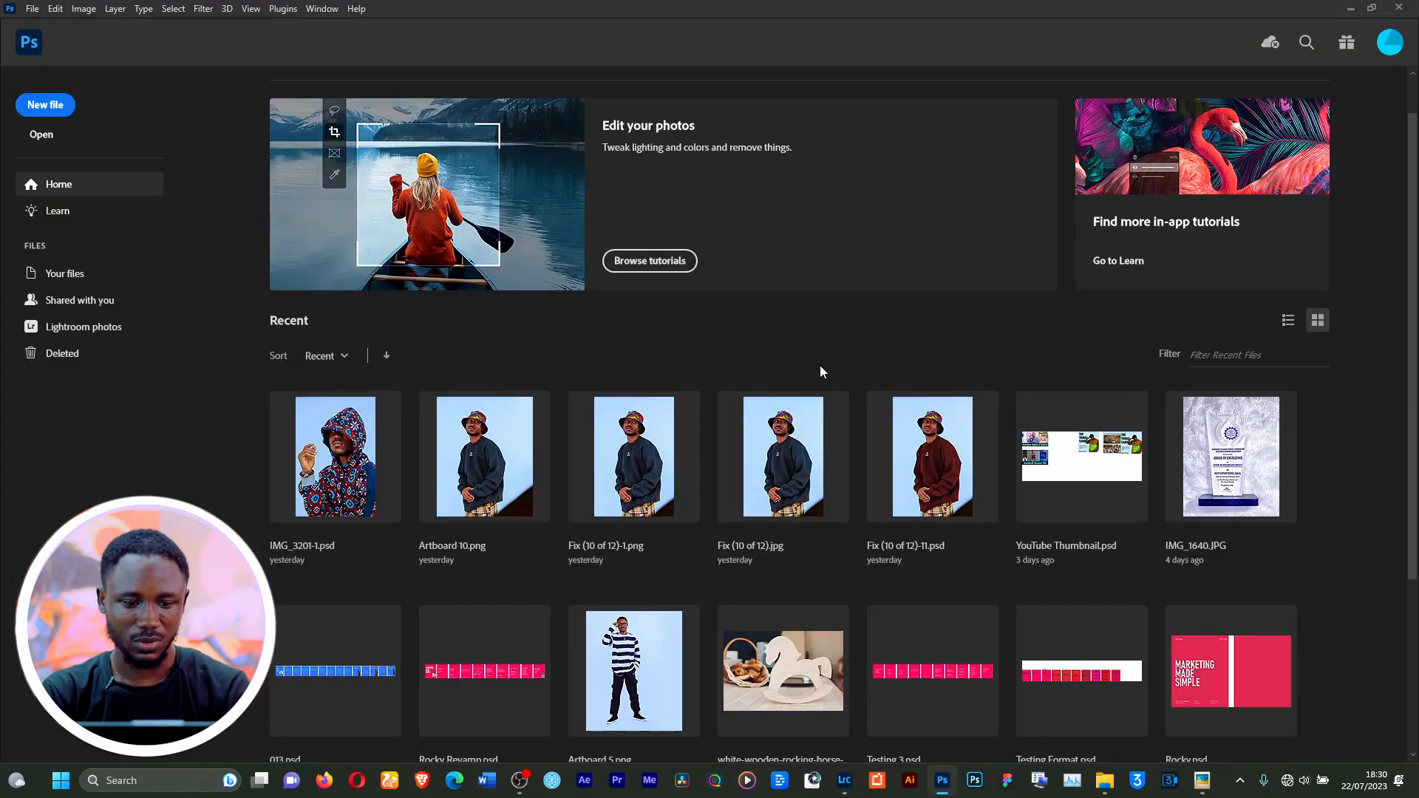
Switch to File Explorer and open the Favour Mum folder on drive D:.
{"action": "key", "text": "alt+Tab"}
{"action": "left_click", "coordinate": [857, 406]}
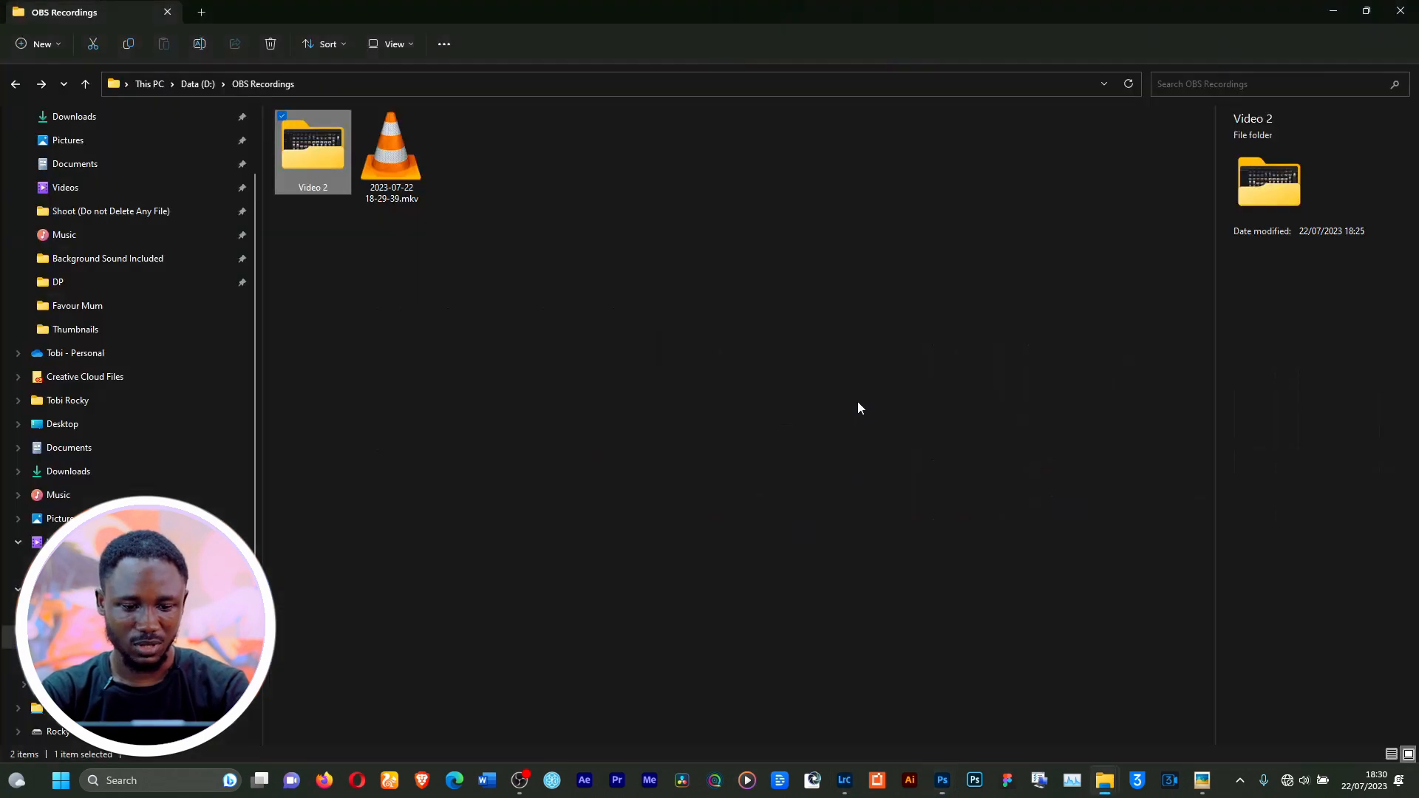
{"action": "left_click", "coordinate": [82, 637]}
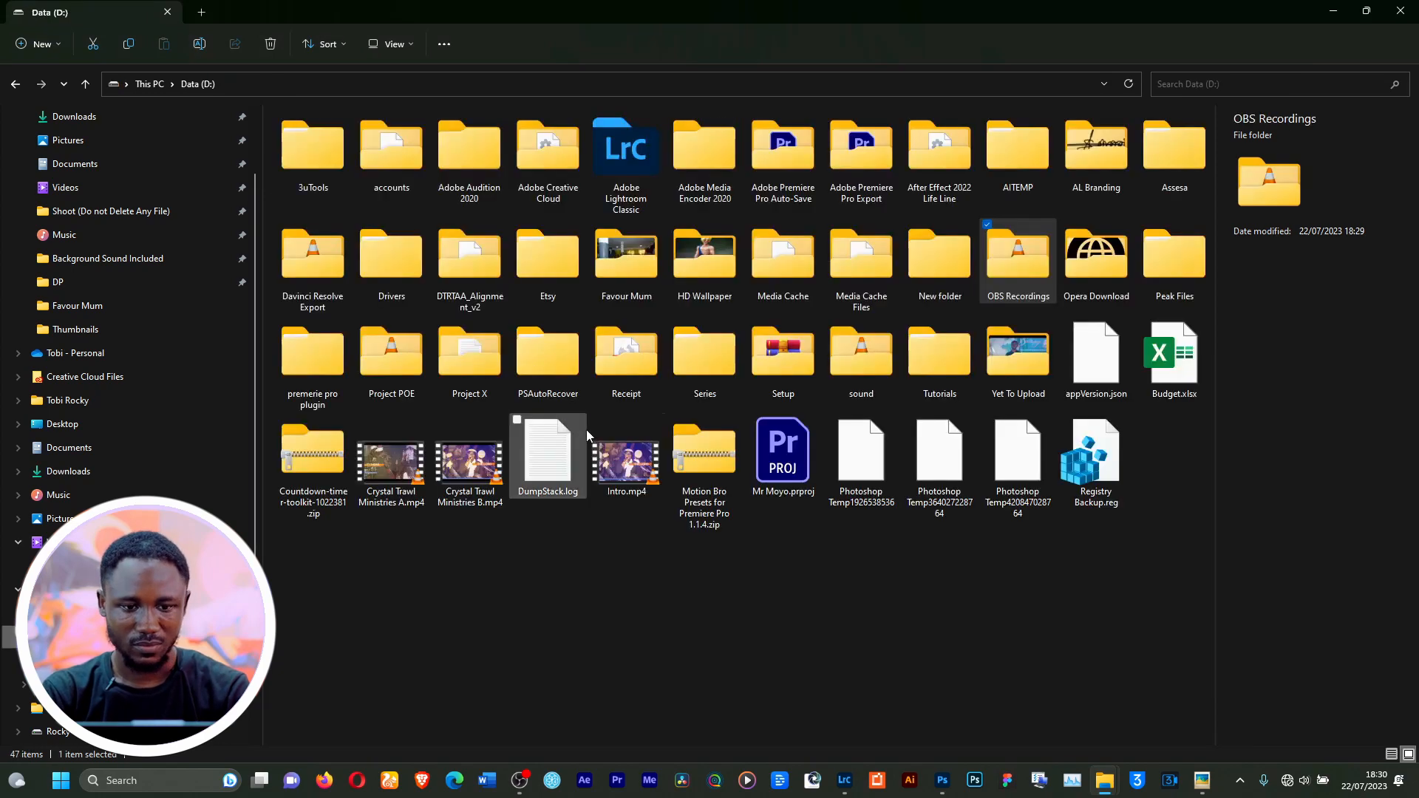
{"action": "double_click", "coordinate": [655, 271]}
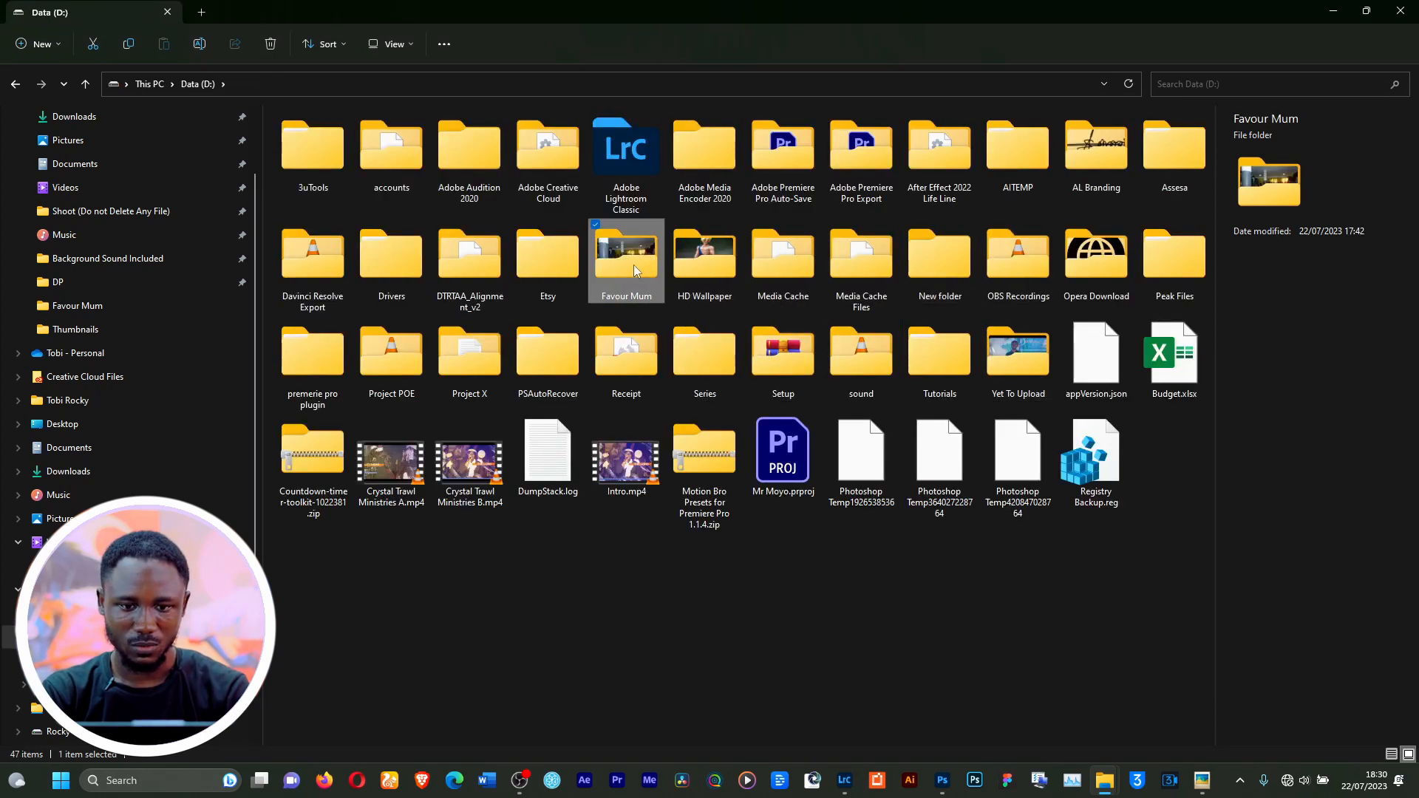
Select _DSC7466.ARW, _DSC7465.ARW and _DSC7462.ARW at the end of the folder and open them in Photoshop's Camera Raw.
{"action": "left_click_drag", "start_coordinate": [1211, 133], "coordinate": [1209, 687]}
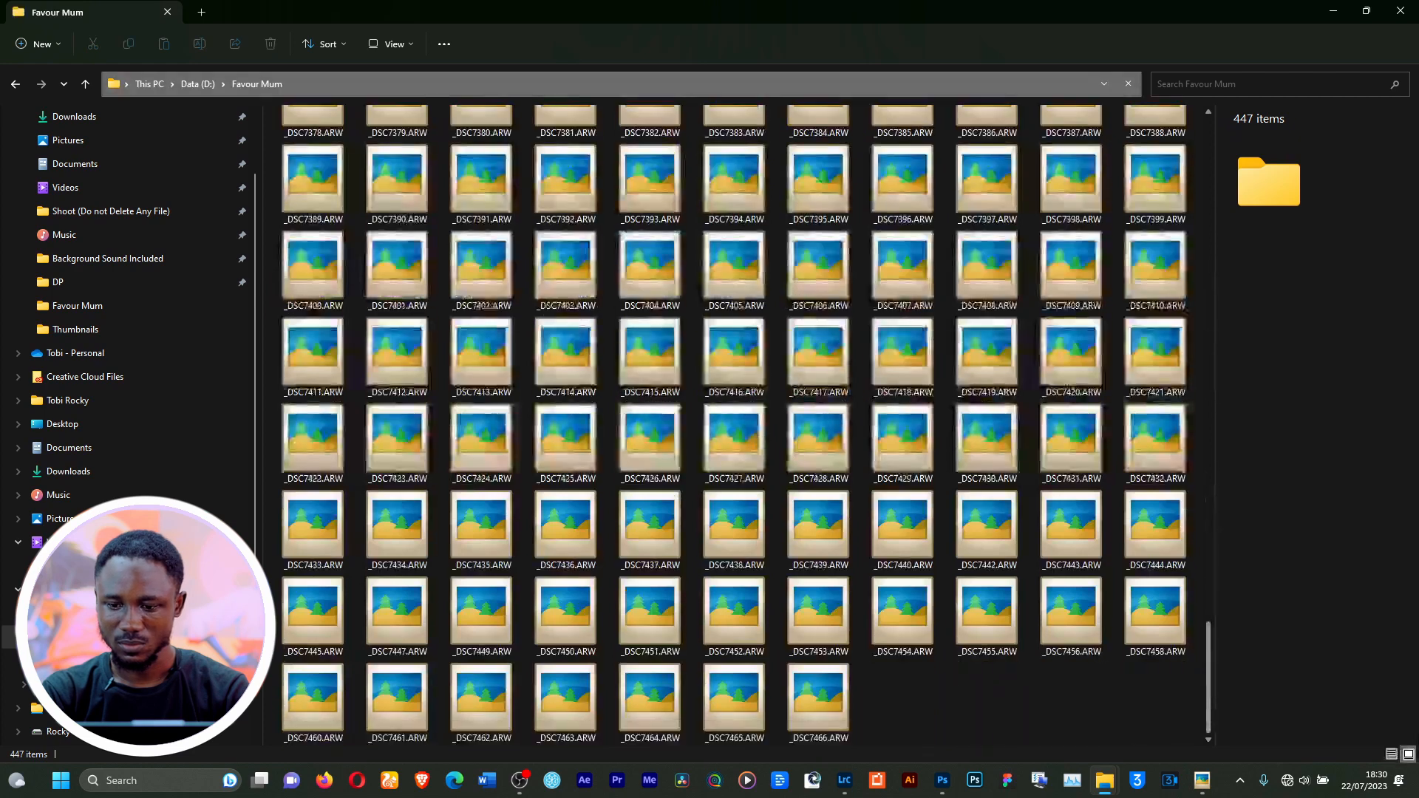
{"action": "left_click", "coordinate": [825, 698]}
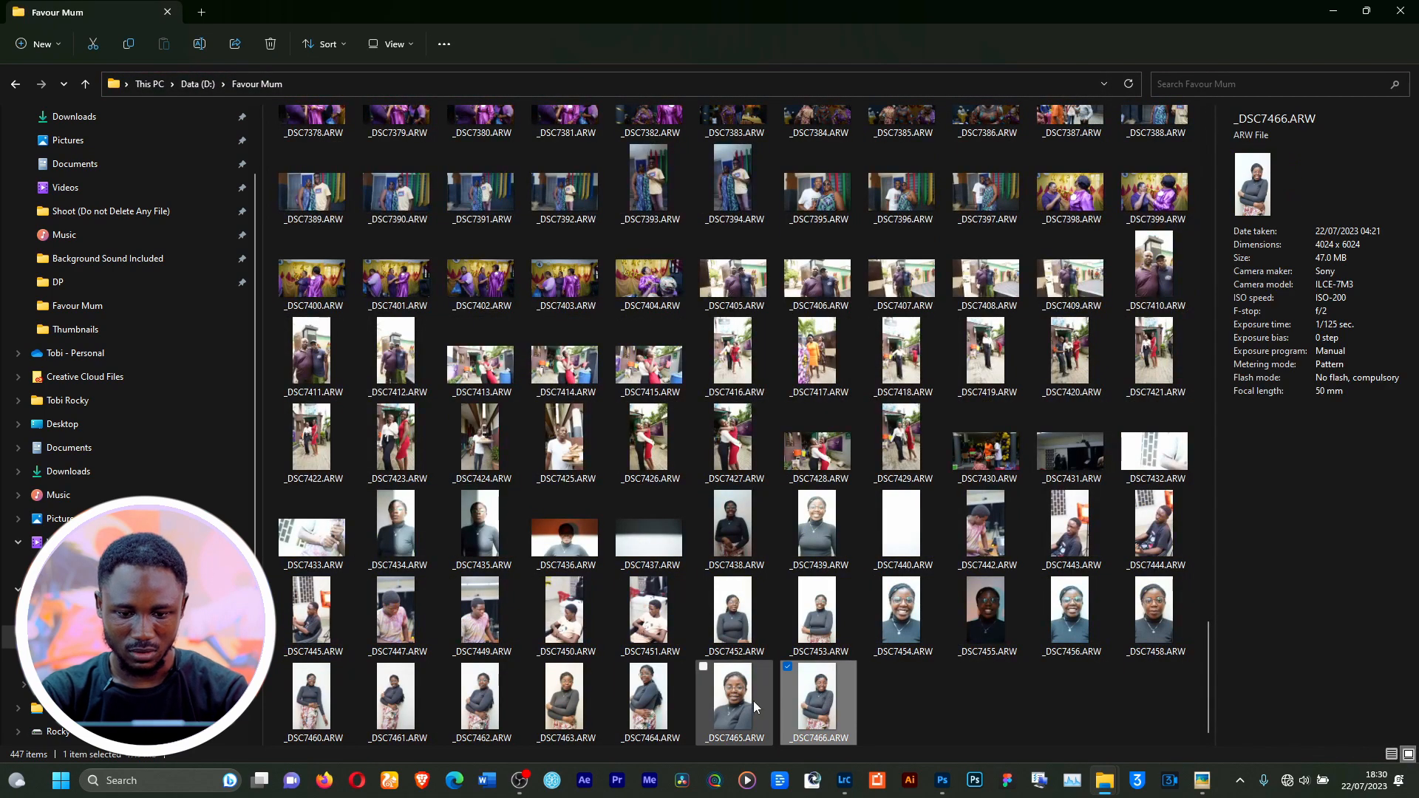
{"action": "left_click", "coordinate": [702, 668]}
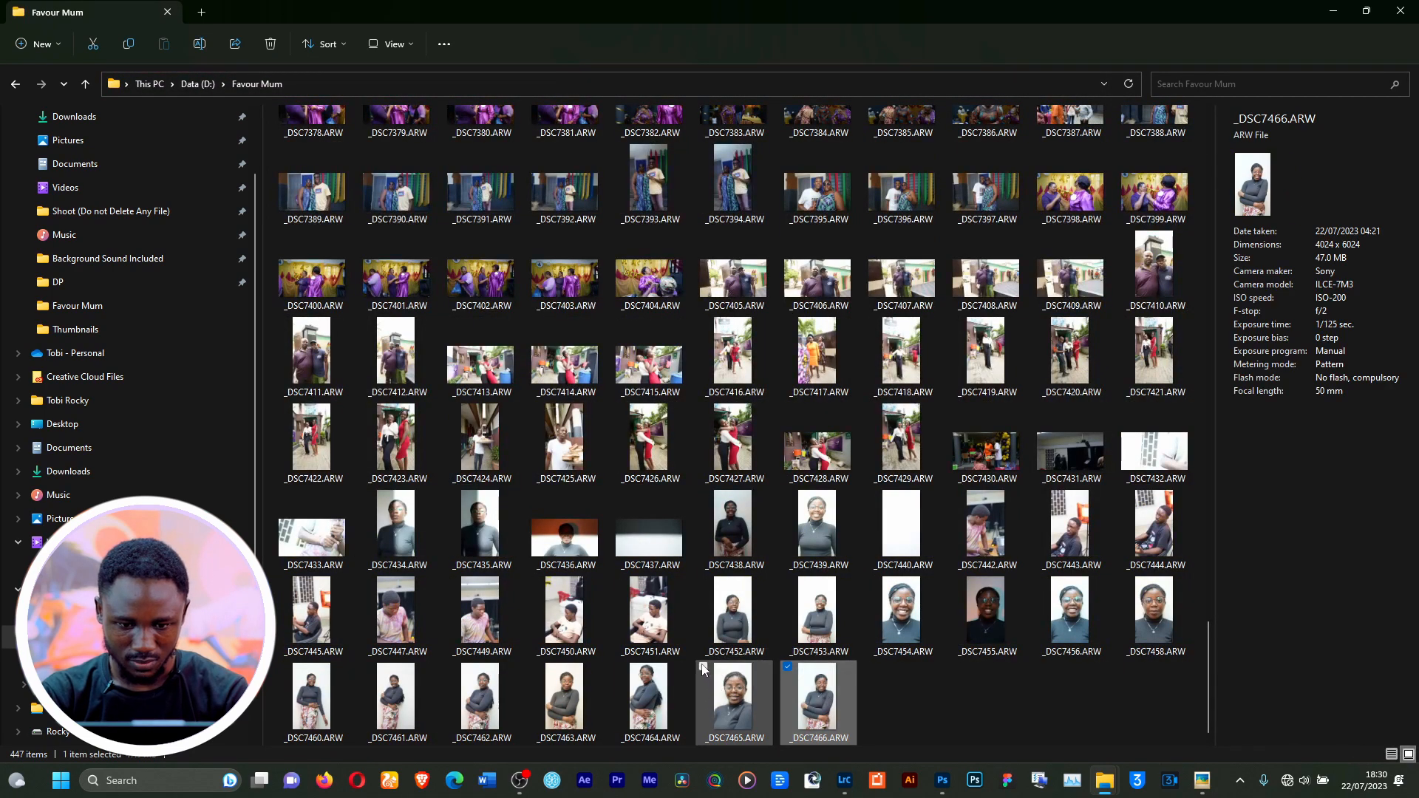
{"action": "left_click", "coordinate": [451, 666]}
{"action": "key", "text": "alt+Tab"}
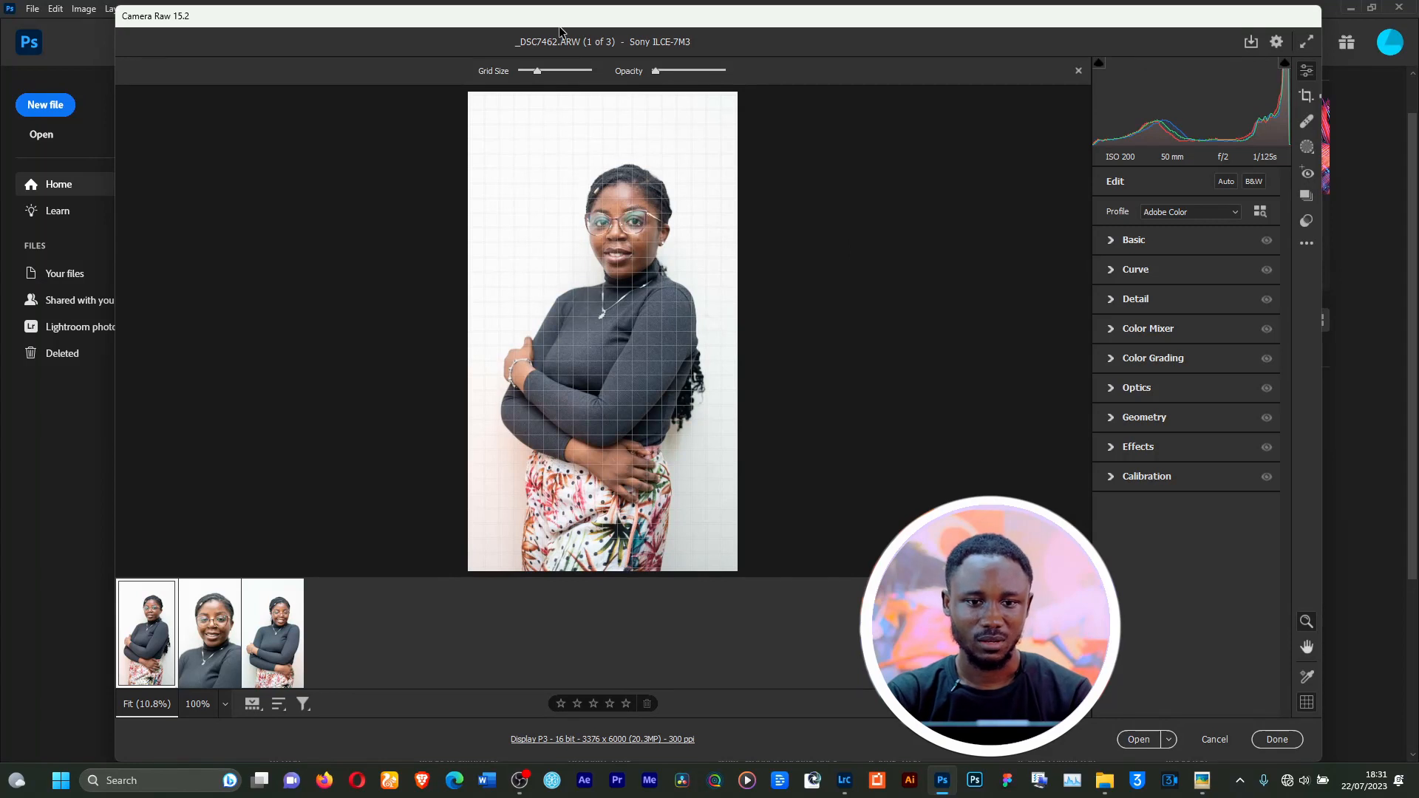
Display the third photo, _DSC7466.ARW, in Camera Raw and expand the Camera Raw window to full screen.
{"action": "left_click_drag", "start_coordinate": [518, 20], "coordinate": [500, 127]}
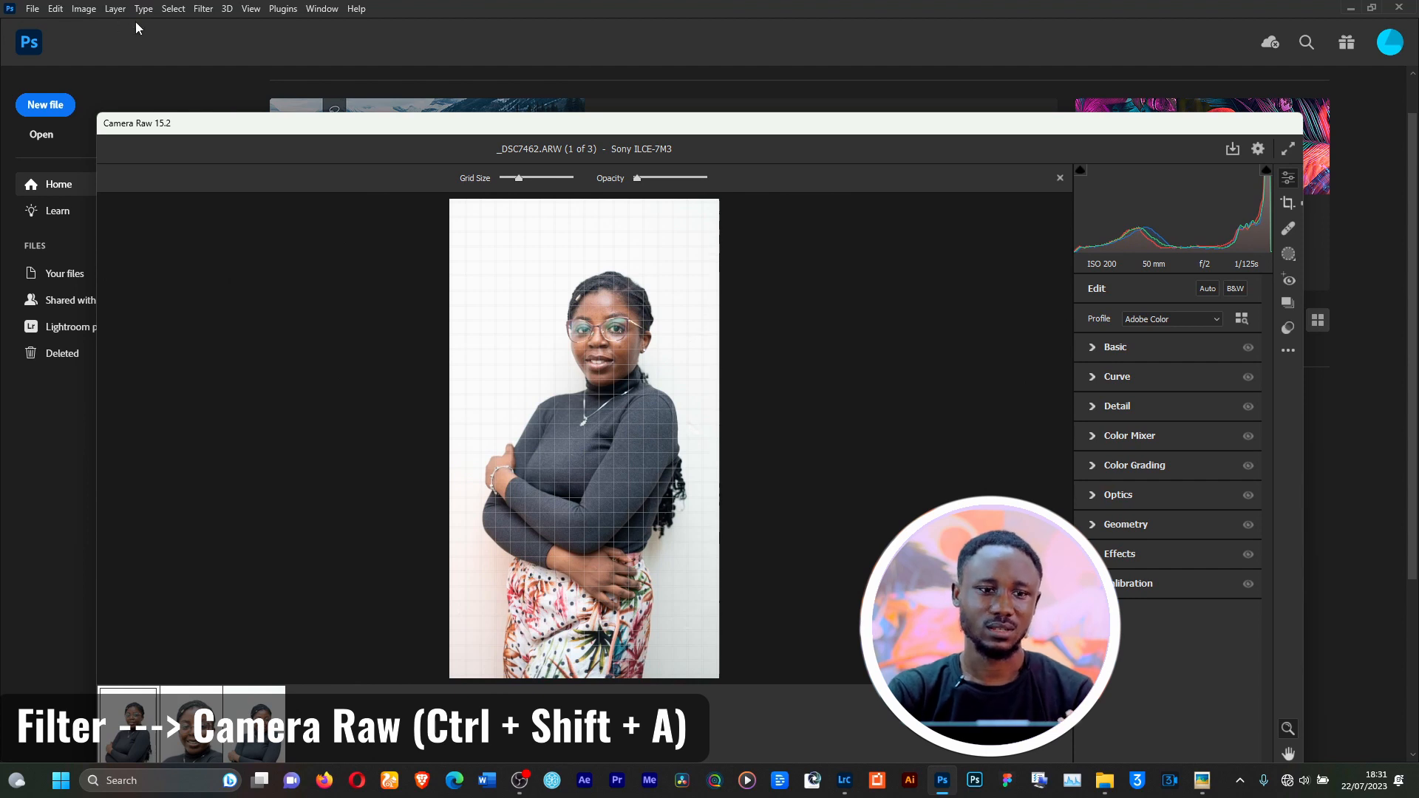
{"action": "left_click_drag", "start_coordinate": [826, 138], "coordinate": [826, 63]}
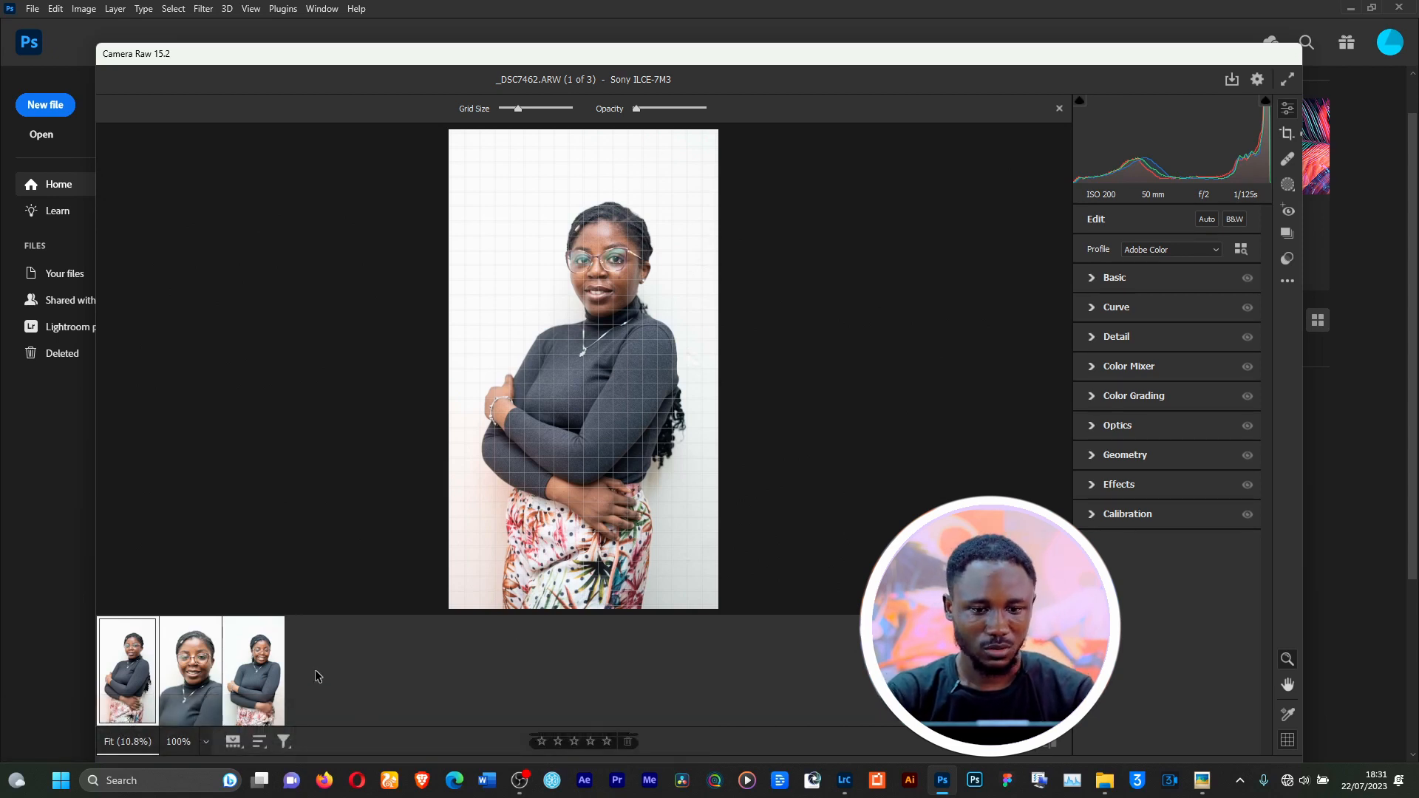
{"action": "left_click", "coordinate": [218, 686]}
{"action": "left_click", "coordinate": [253, 673]}
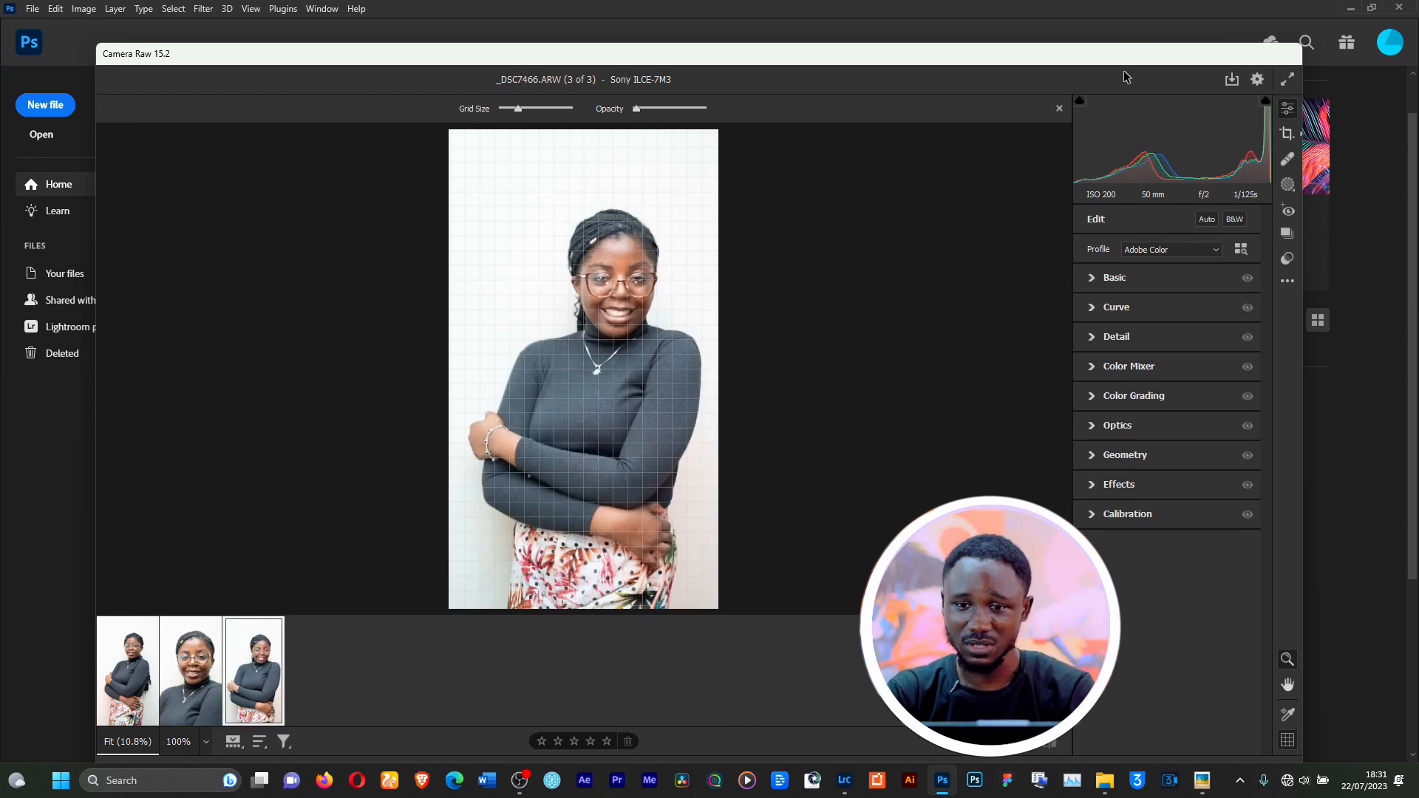
{"action": "mouse_move", "coordinate": [1121, 62]}
{"action": "left_mouse_down"}
{"action": "mouse_move", "coordinate": [1162, 42]}
{"action": "mouse_move", "coordinate": [1138, 71]}
{"action": "left_mouse_up"}
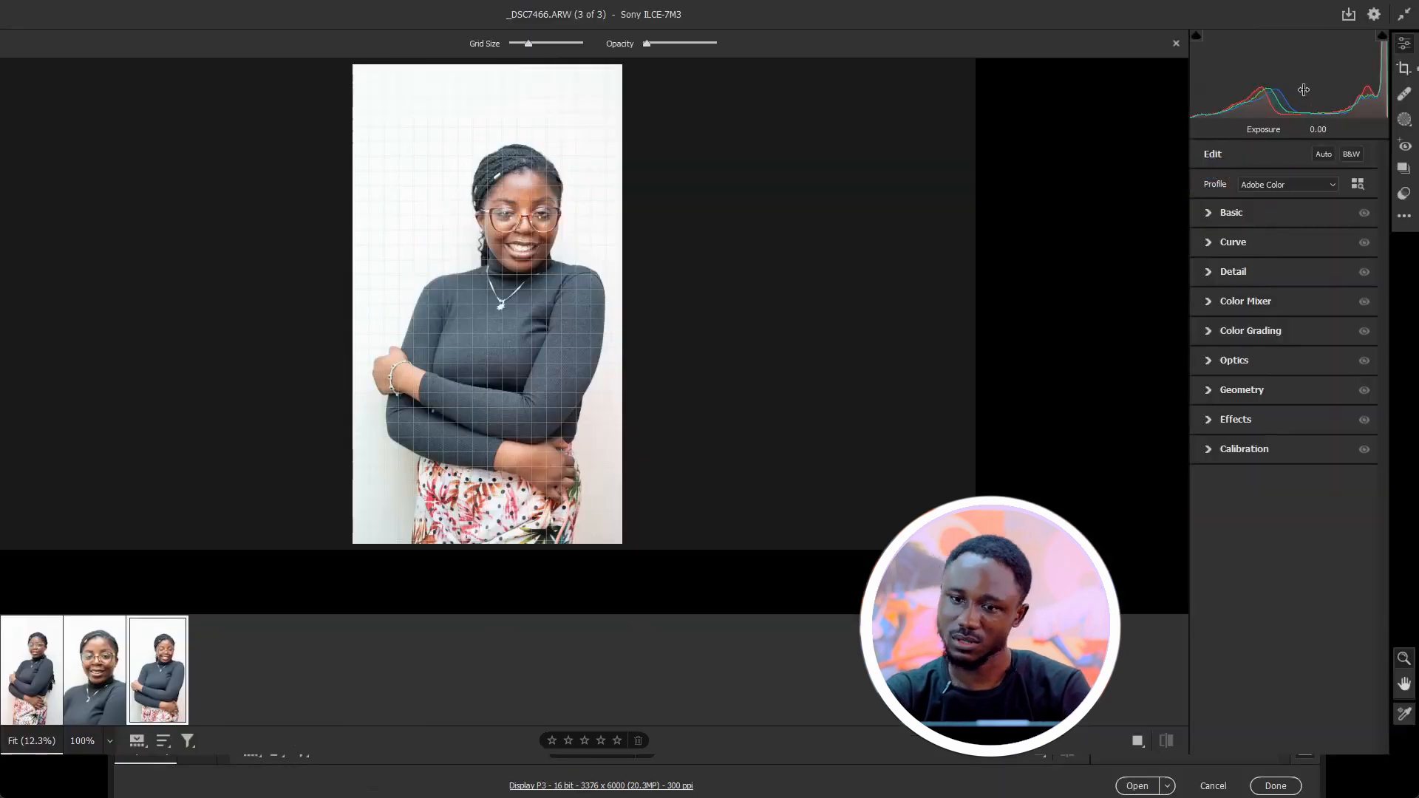
{"action": "left_click", "coordinate": [1303, 91]}
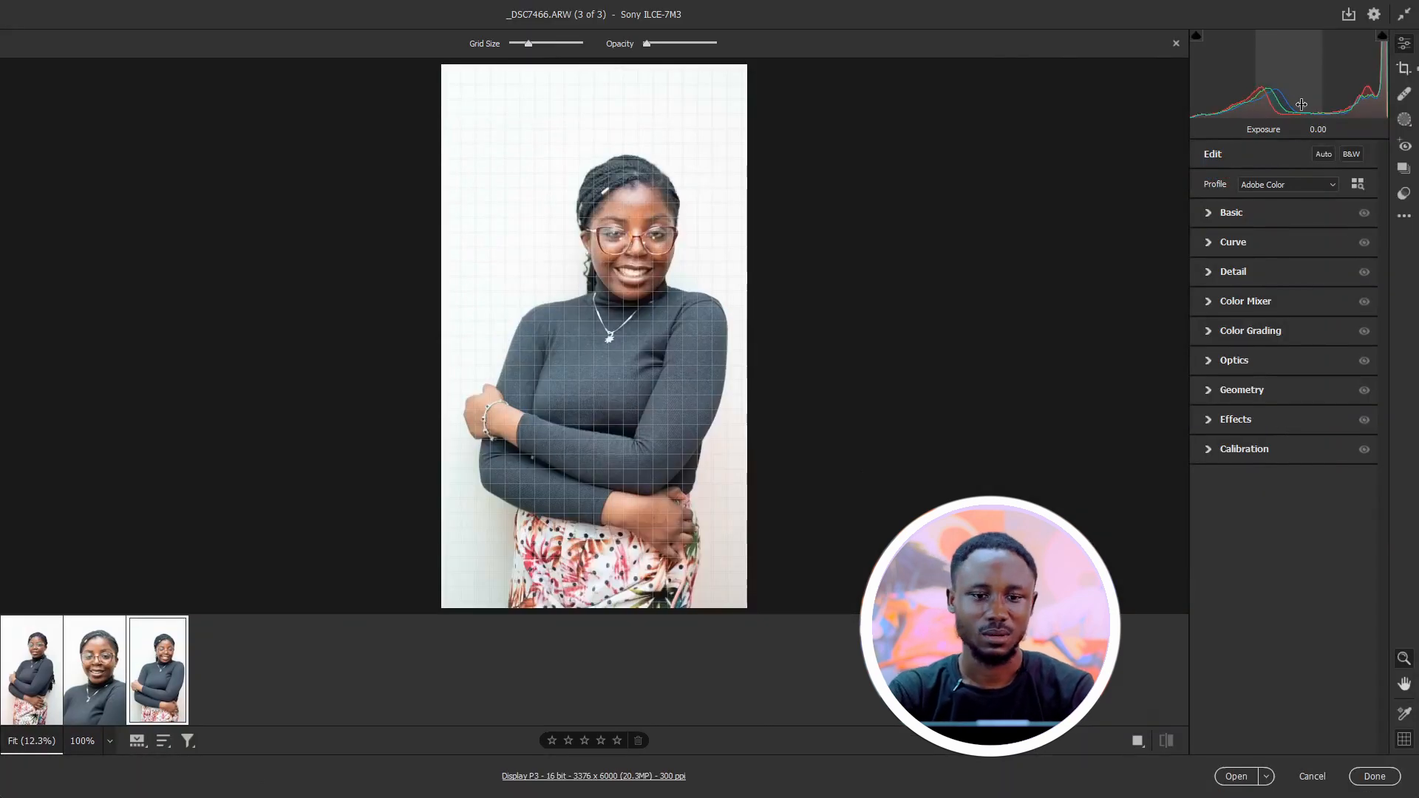
Switch to Lightroom Classic and open _DSC7461.ARW in the Develop module.
{"action": "key", "text": "alt+Tab"}
{"action": "key", "text": "alt+Tab"}
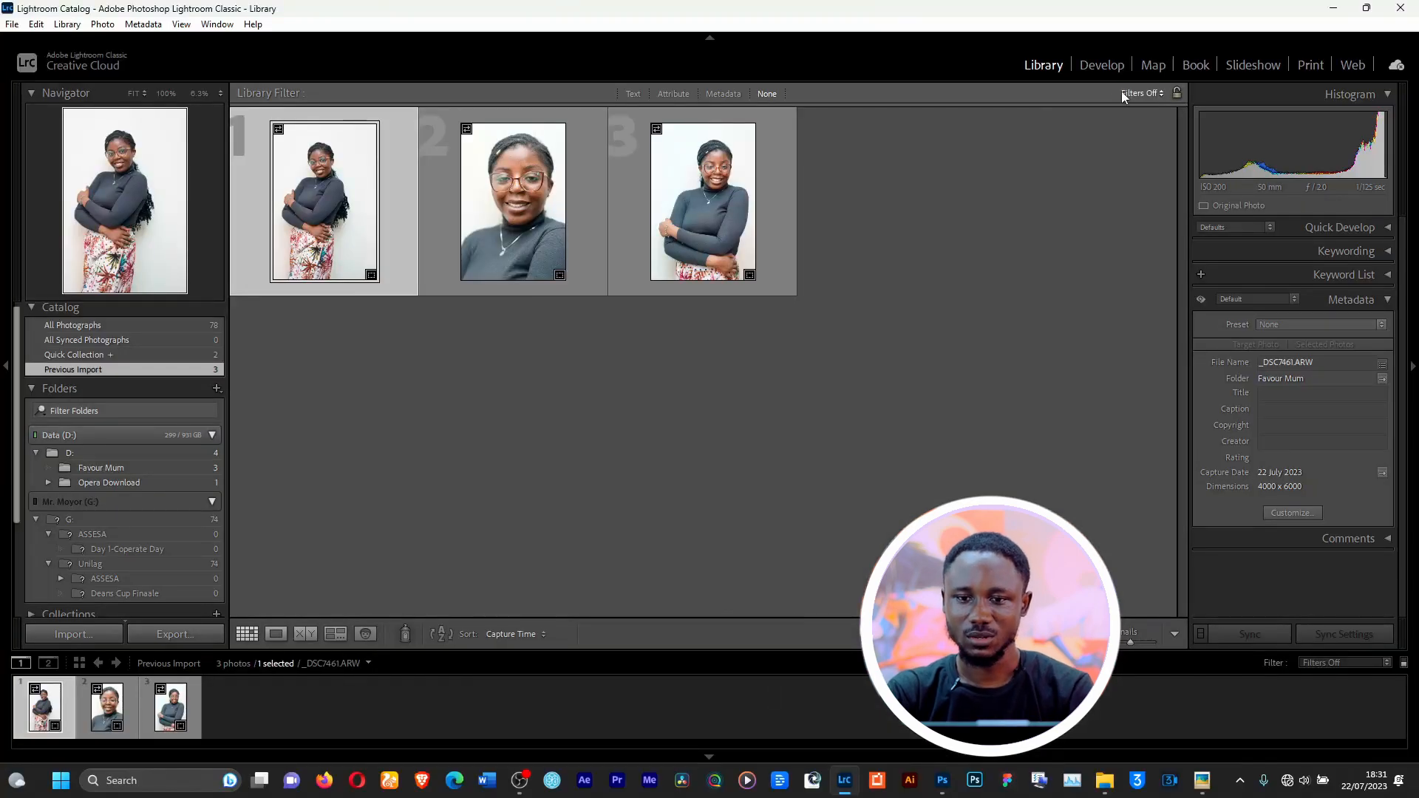
{"action": "left_click", "coordinate": [1112, 65]}
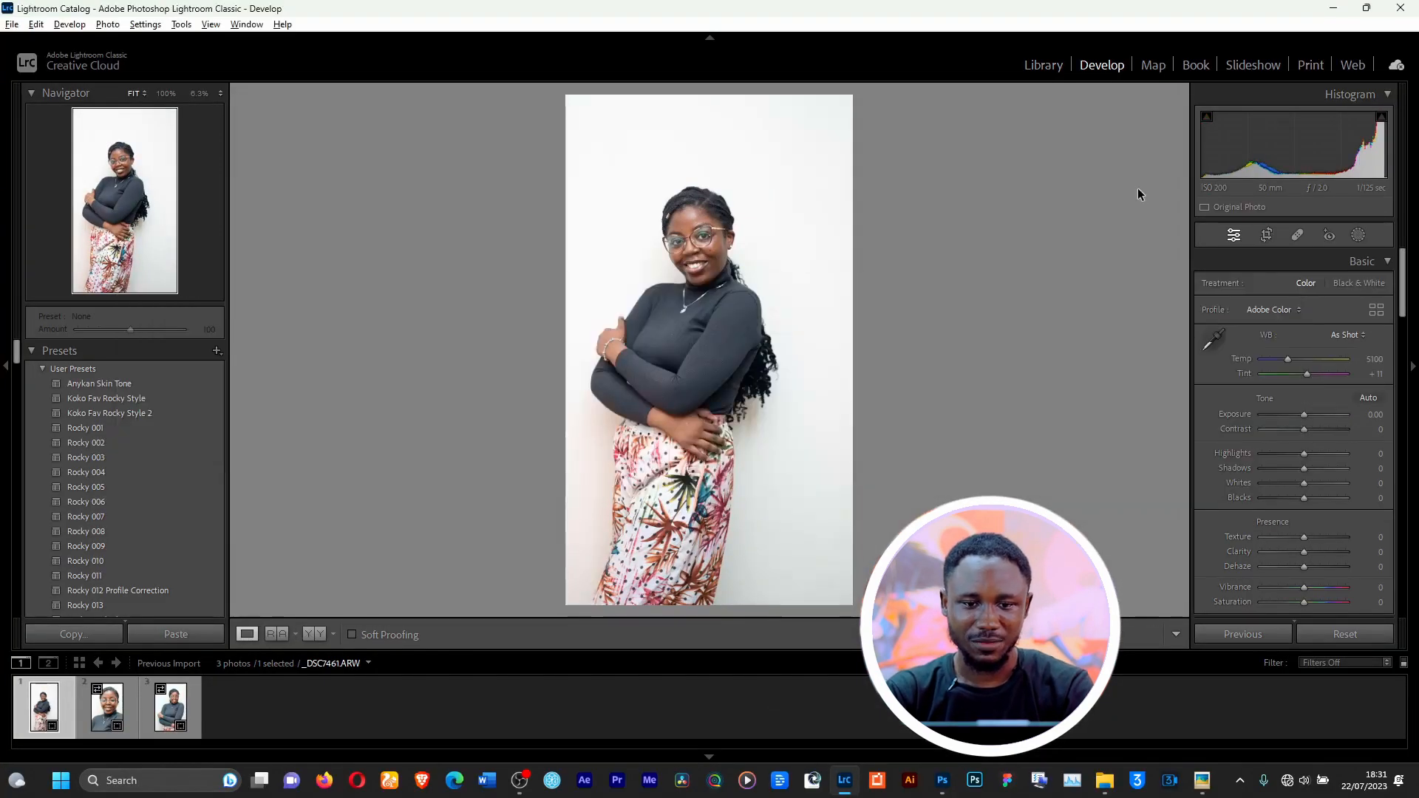
Switch back to Camera Raw in Photoshop and return its window from full screen to normal size.
{"action": "key", "text": "alt+Tab"}
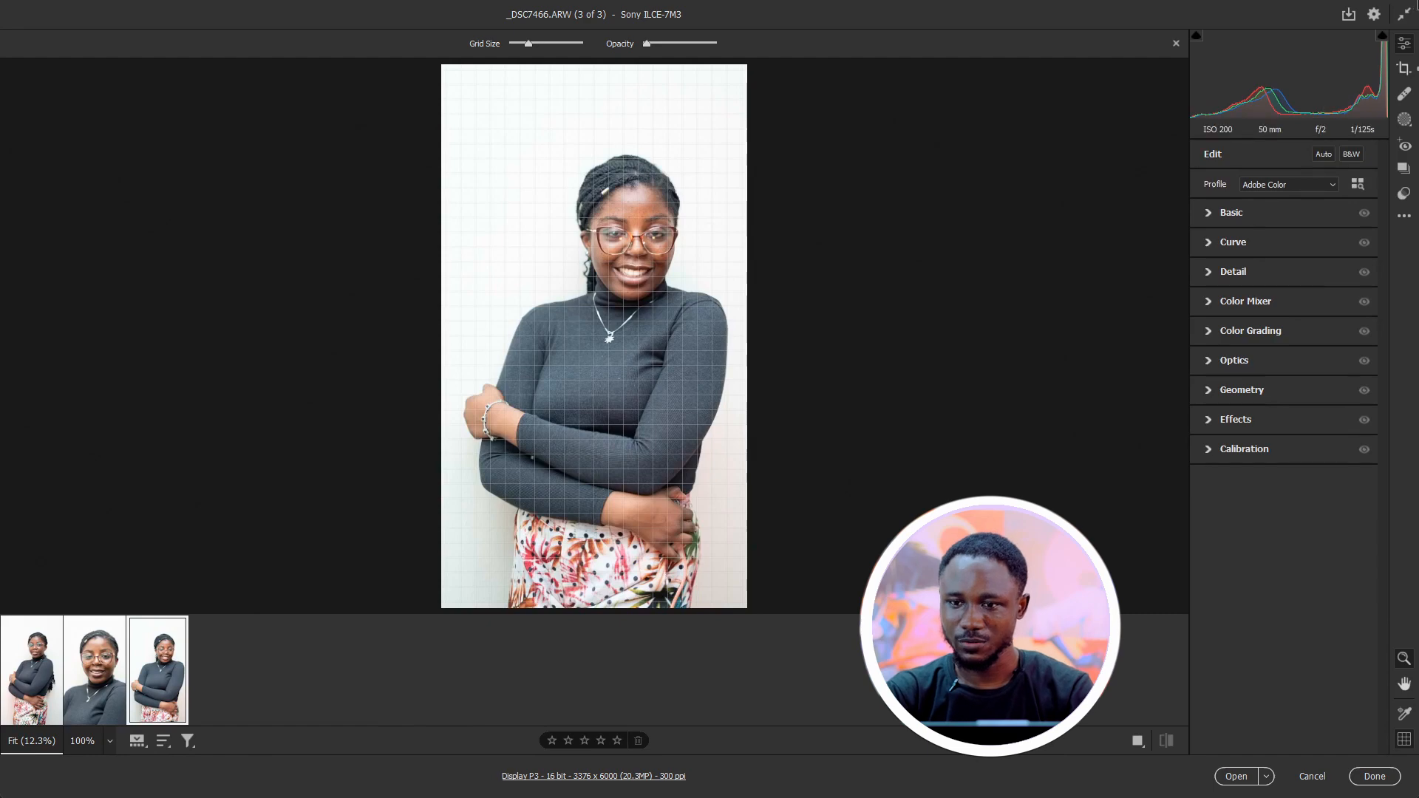
{"action": "left_click", "coordinate": [1405, 14]}
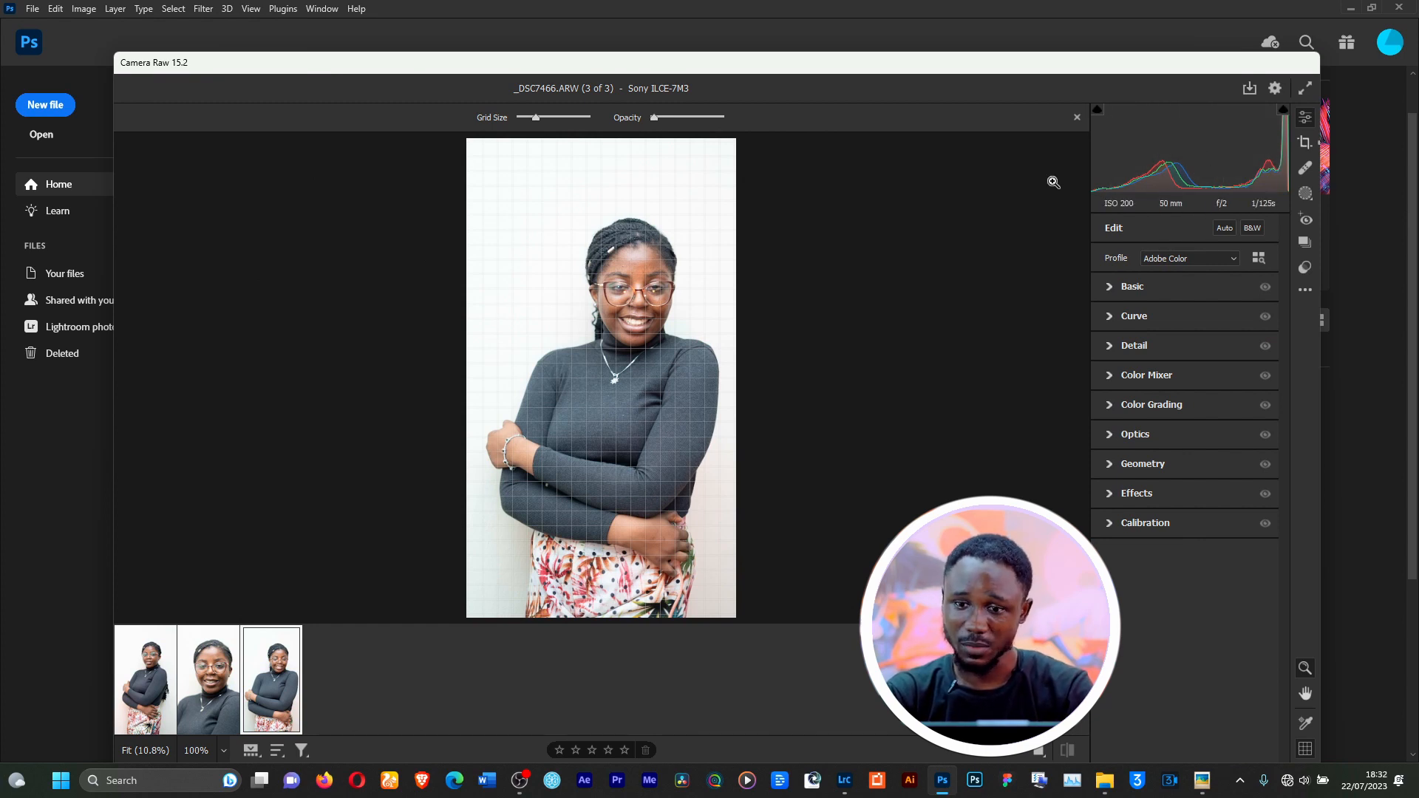
Switch to Lightroom Classic and apply the user preset Rocky Zain Fam 2 to _DSC7461.ARW.
{"action": "key", "text": "alt+Tab"}
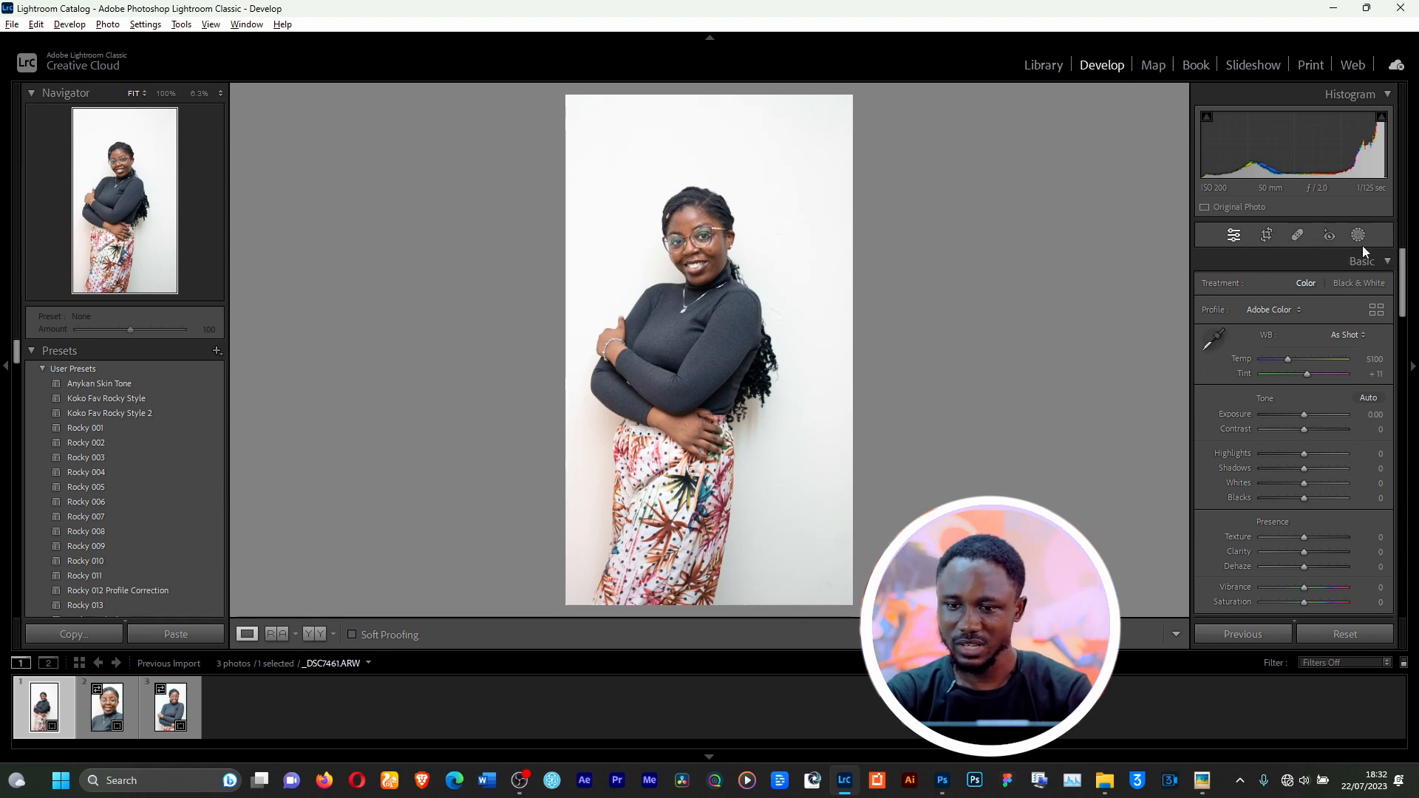
{"action": "key", "text": "alt+Tab"}
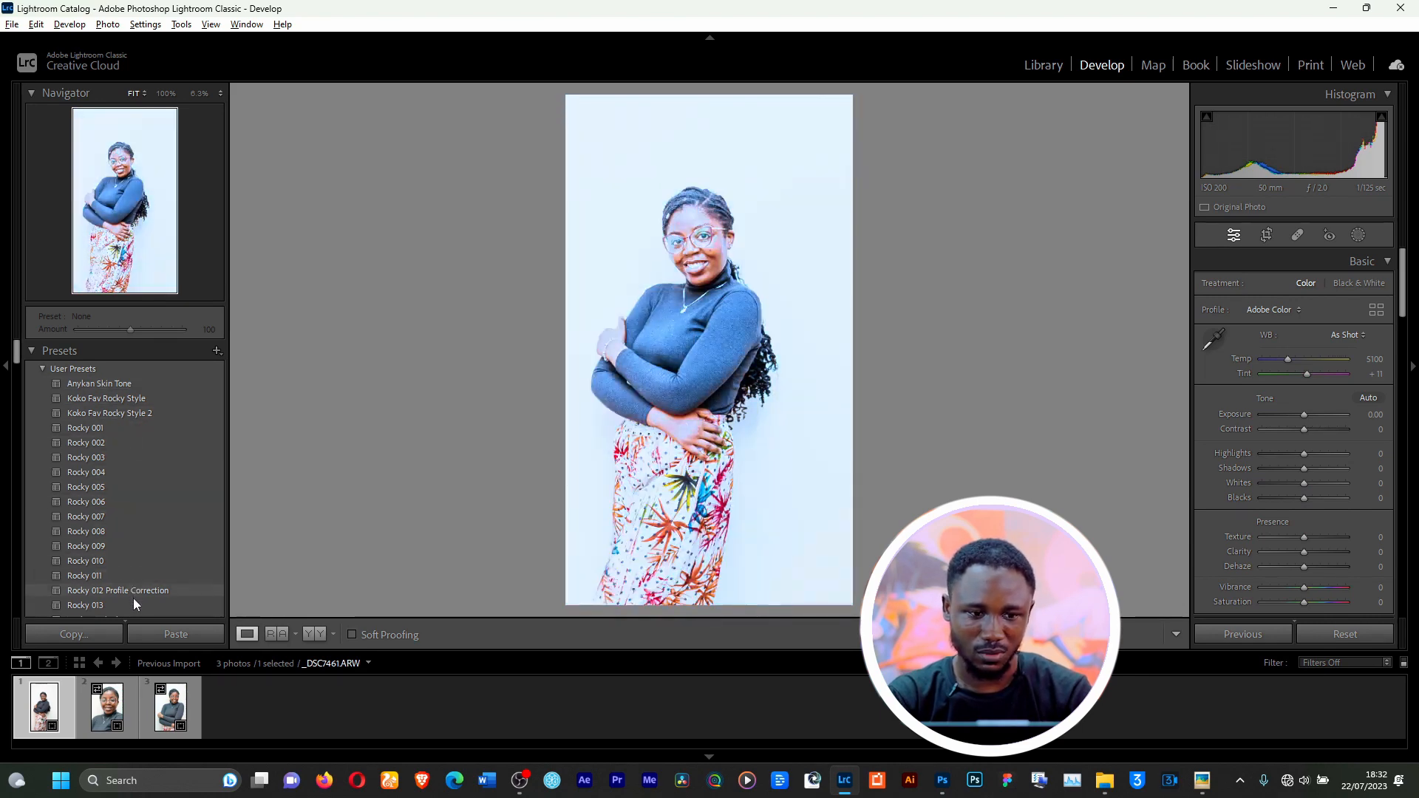
{"action": "scroll", "coordinate": [133, 592], "scroll_direction": "down", "scroll_amount": 5}
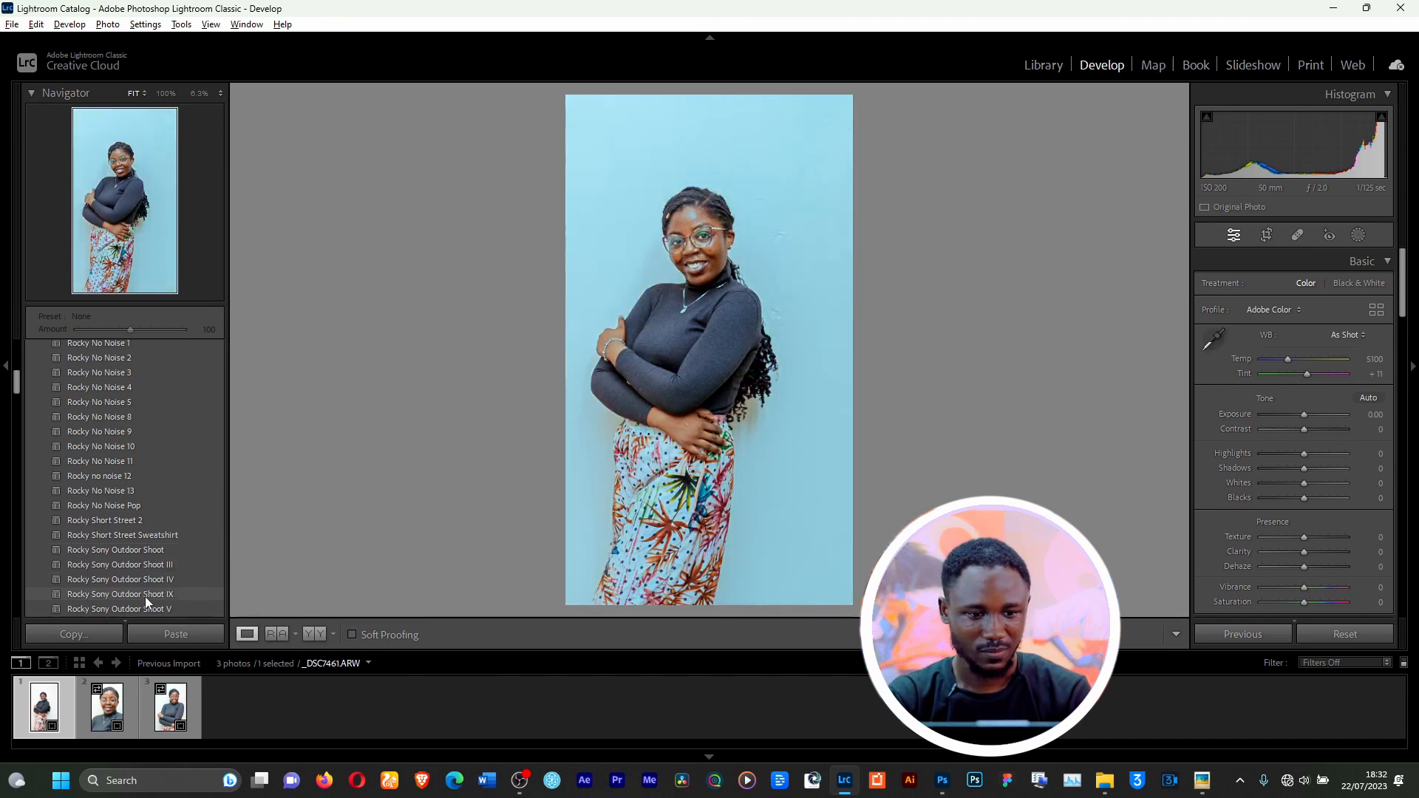
{"action": "scroll", "coordinate": [145, 596], "scroll_direction": "down", "scroll_amount": 2}
{"action": "scroll", "coordinate": [144, 569], "scroll_direction": "down", "scroll_amount": 4}
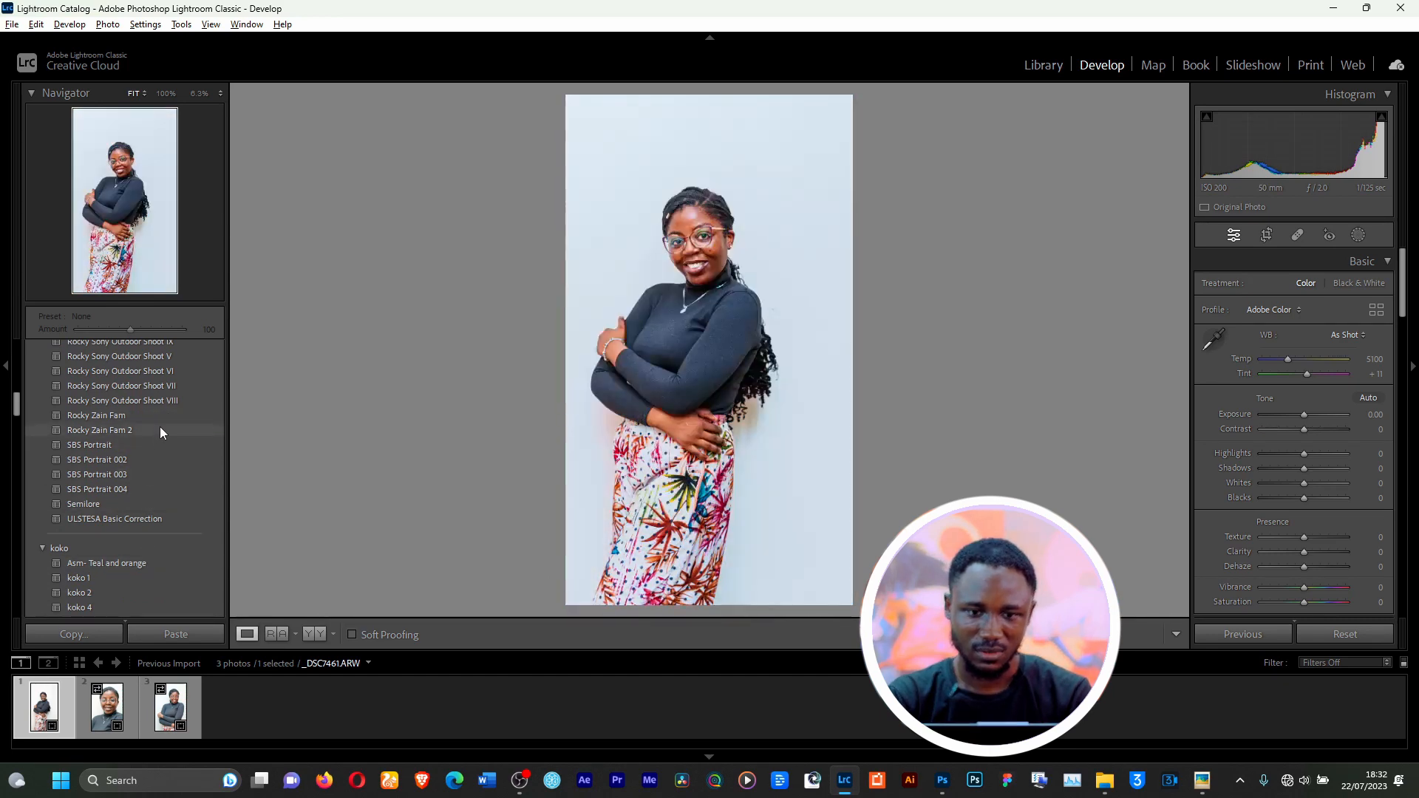
{"action": "left_click", "coordinate": [159, 428]}
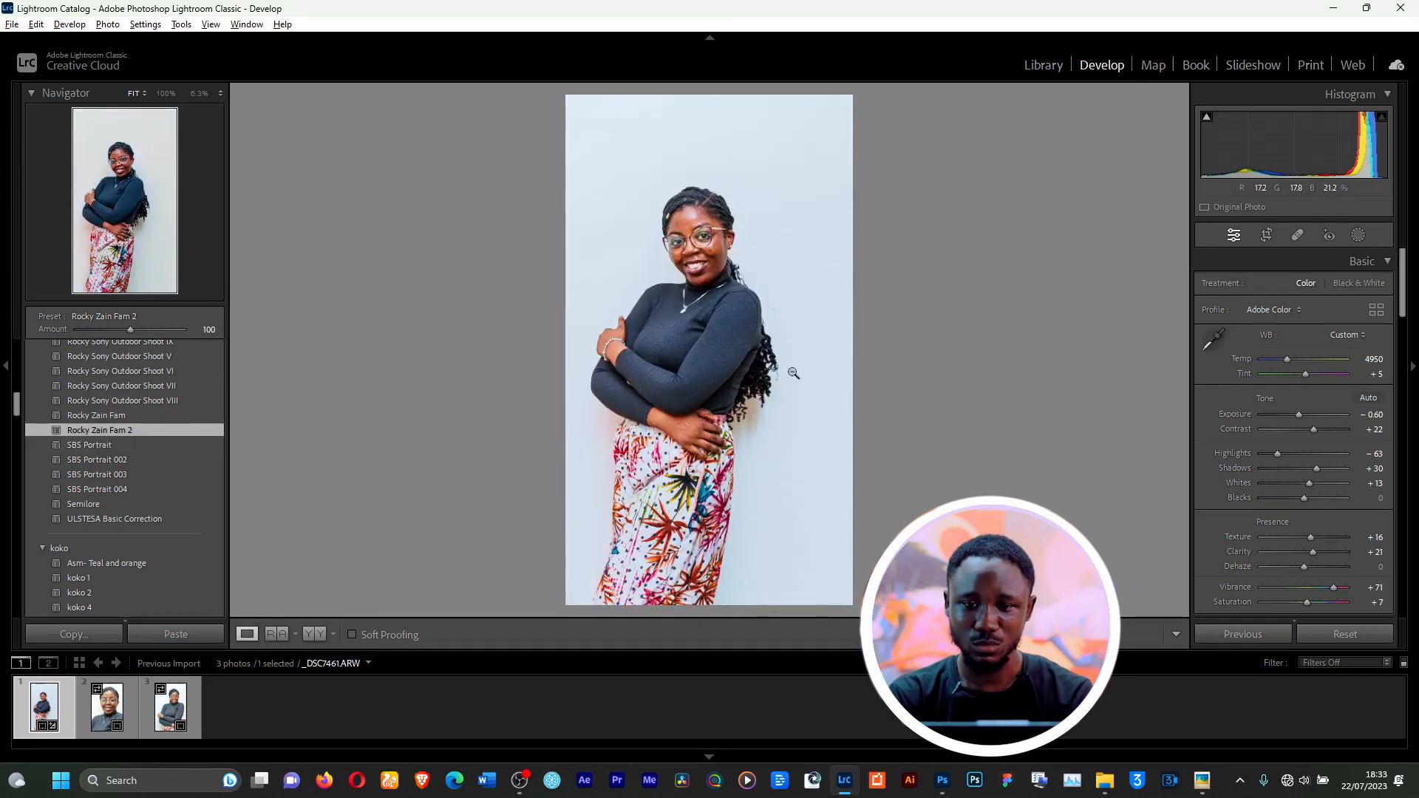
Switch to Photoshop and bring up the available presets in Camera Raw.
{"action": "left_click", "coordinate": [942, 781]}
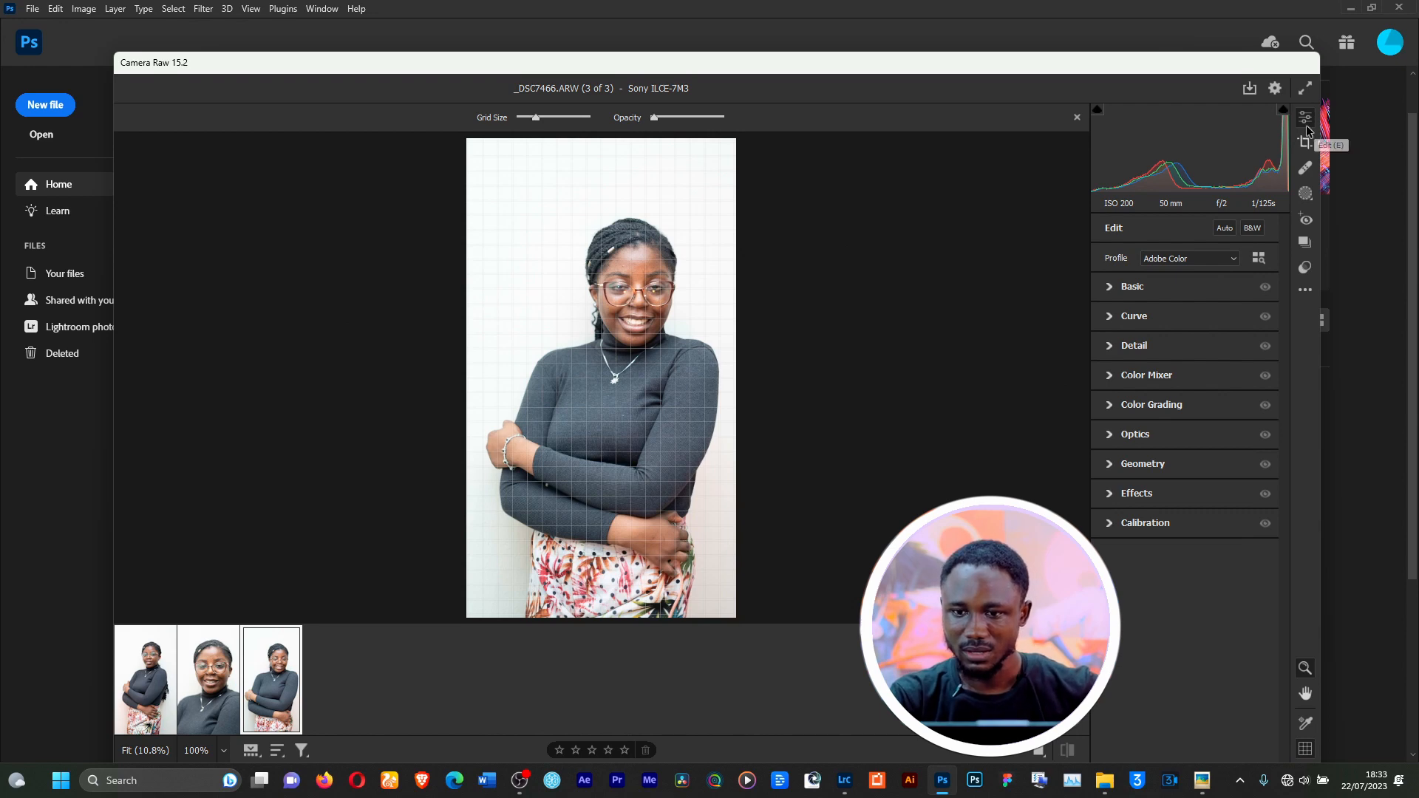
{"action": "left_click", "coordinate": [1248, 88]}
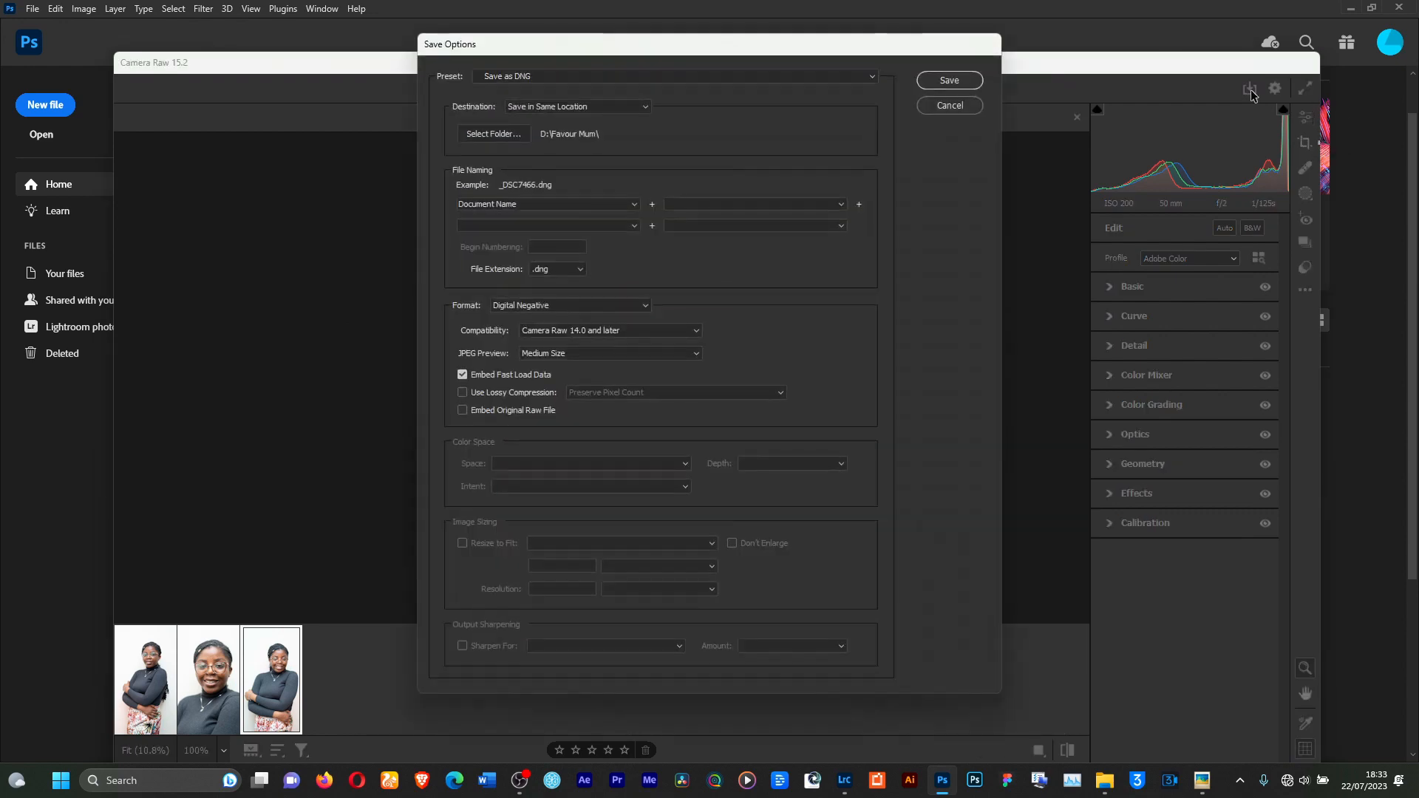
{"action": "left_click", "coordinate": [949, 105]}
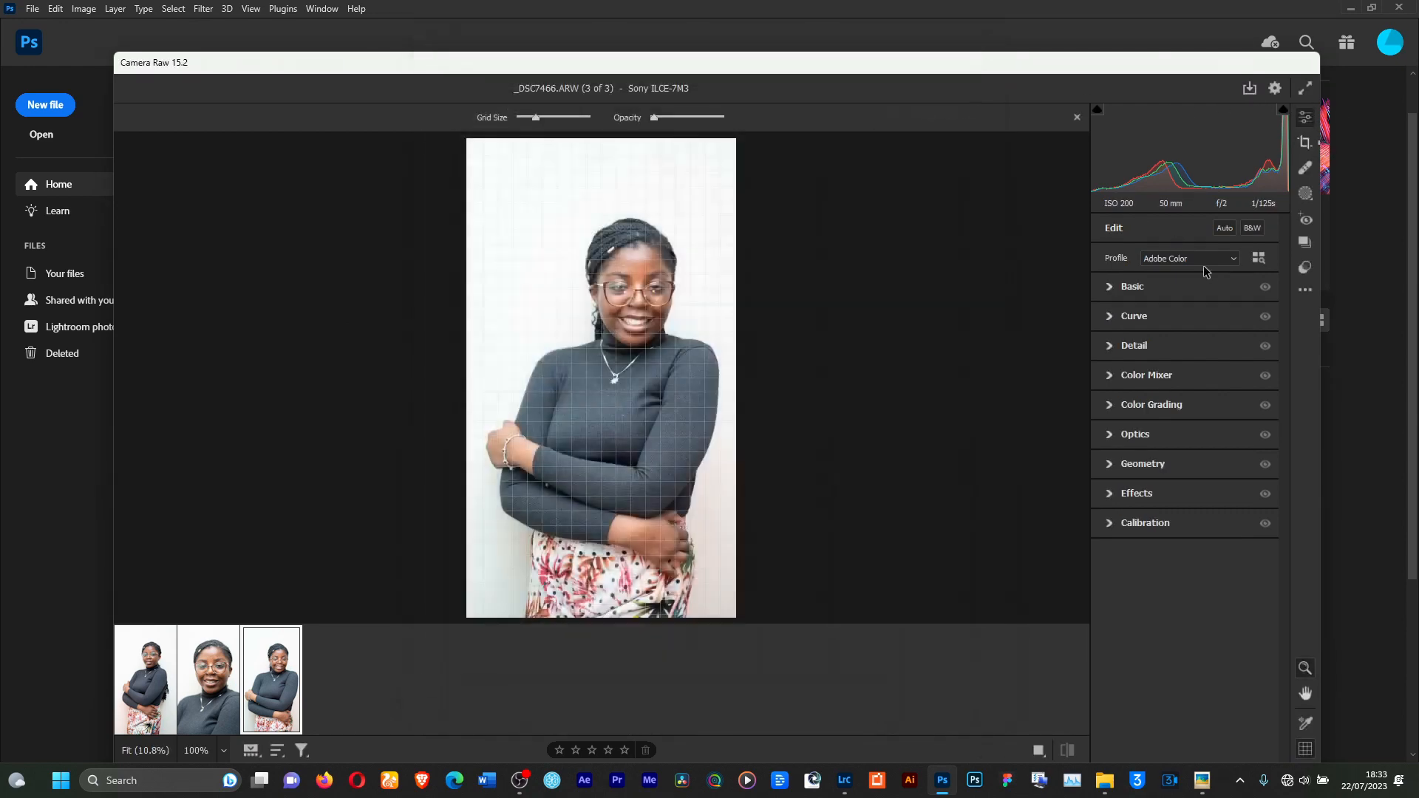
{"action": "left_click", "coordinate": [1305, 290]}
{"action": "left_click", "coordinate": [1305, 274]}
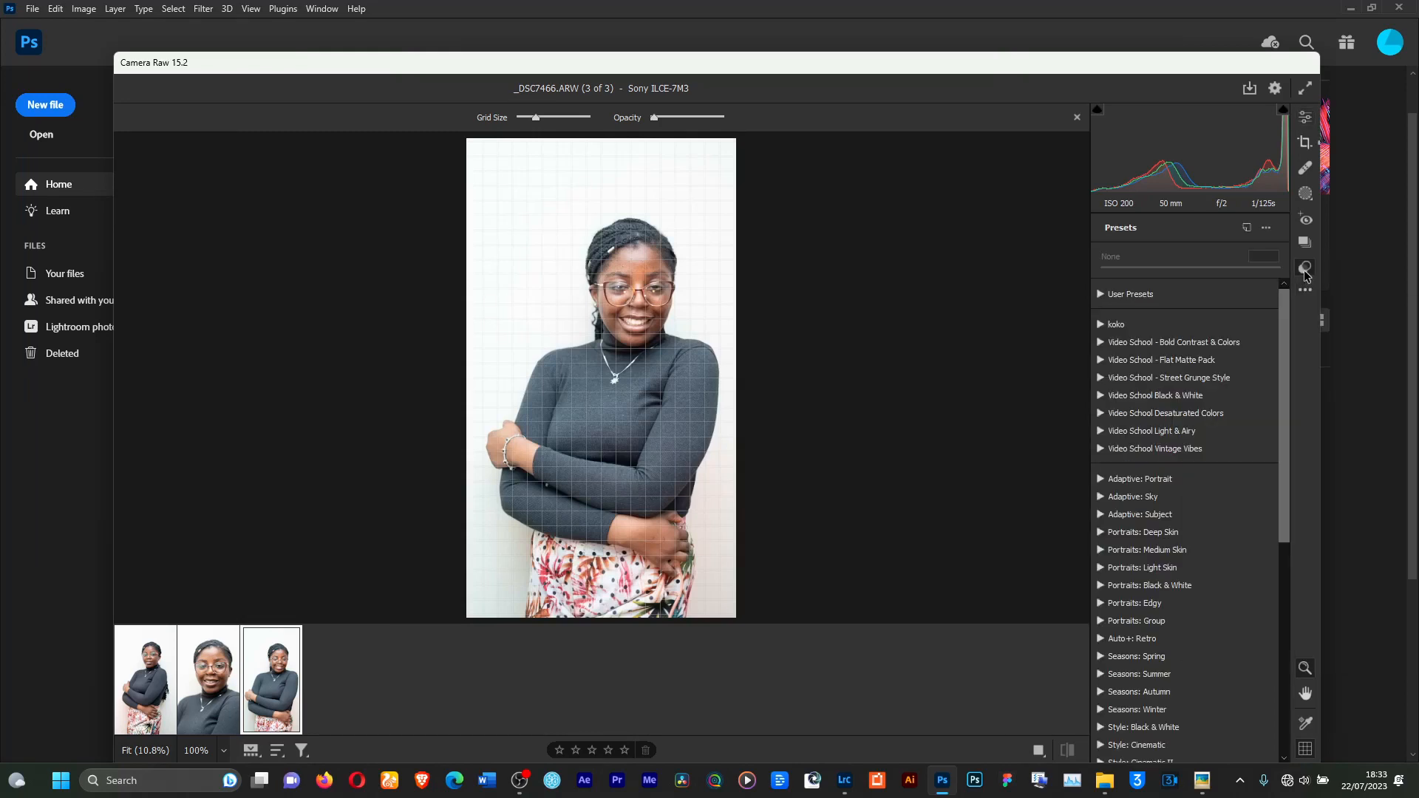
Apply the user preset Rocky Zain Fam 2 to _DSC7466.ARW in Camera Raw.
{"action": "left_click", "coordinate": [1101, 294]}
{"action": "scroll", "coordinate": [1280, 529], "scroll_direction": "down", "scroll_amount": 15}
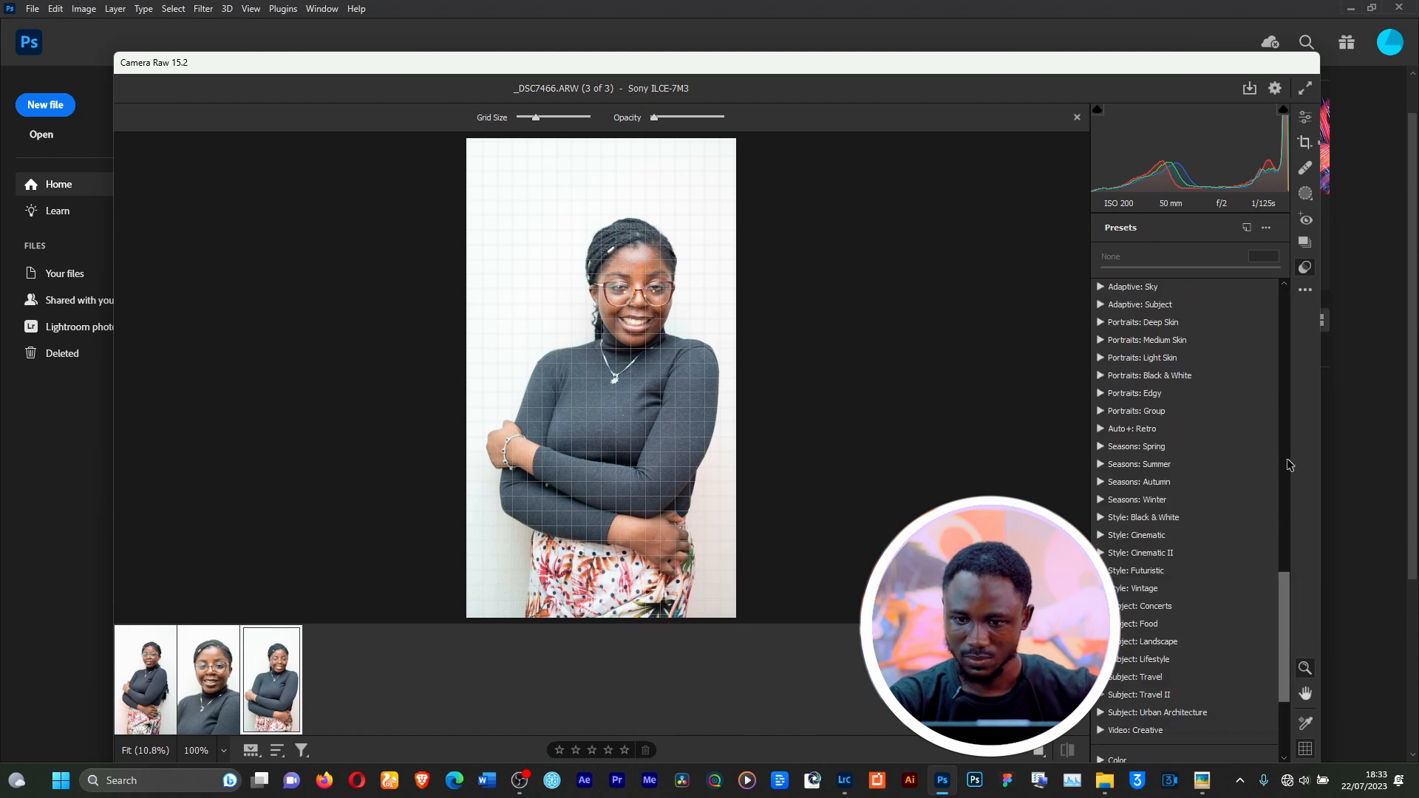
{"action": "left_click_drag", "start_coordinate": [1283, 598], "coordinate": [1284, 458]}
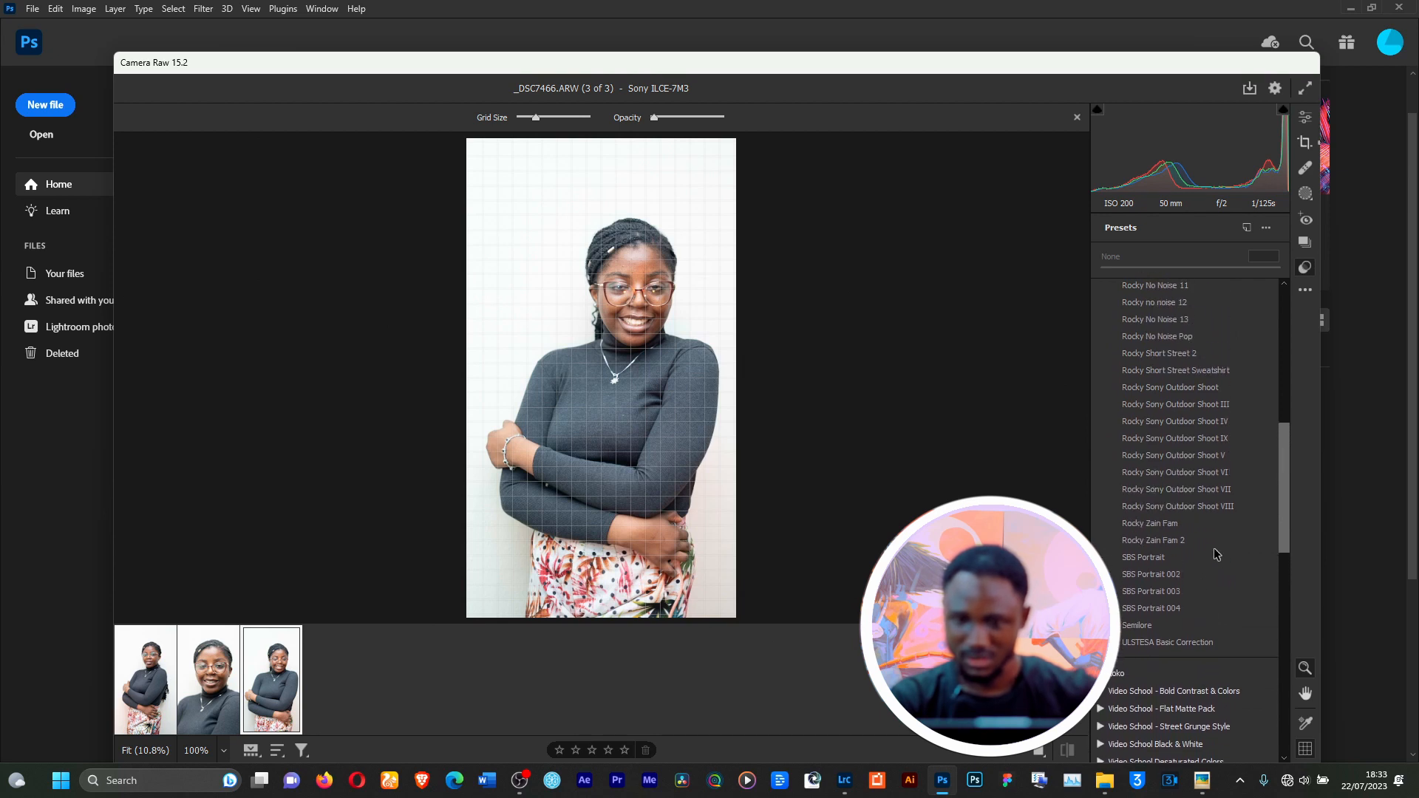
{"action": "left_click", "coordinate": [1177, 542]}
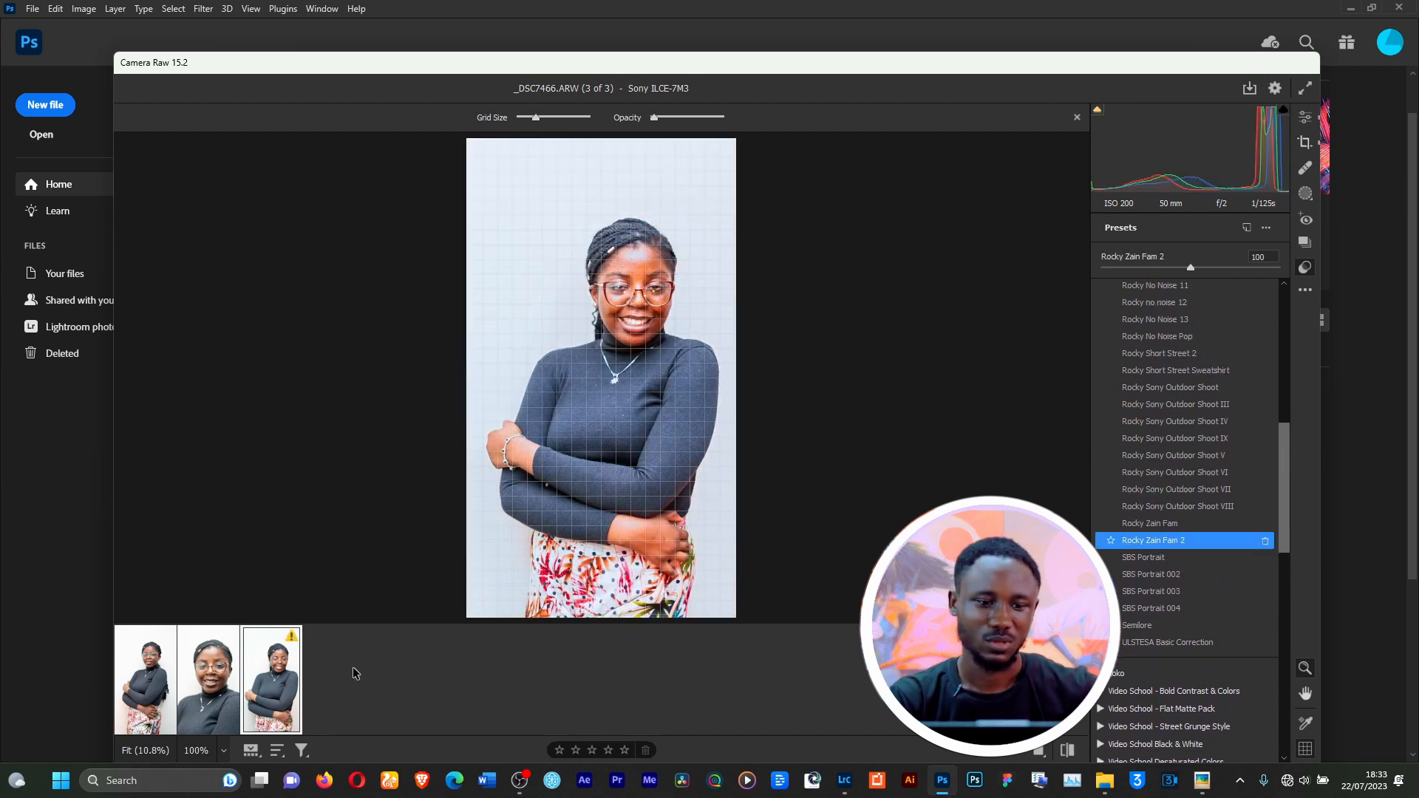
Apply the user preset Rocky Zain Fam 2 to the first photo, _DSC7462.ARW.
{"action": "left_click", "coordinate": [145, 678]}
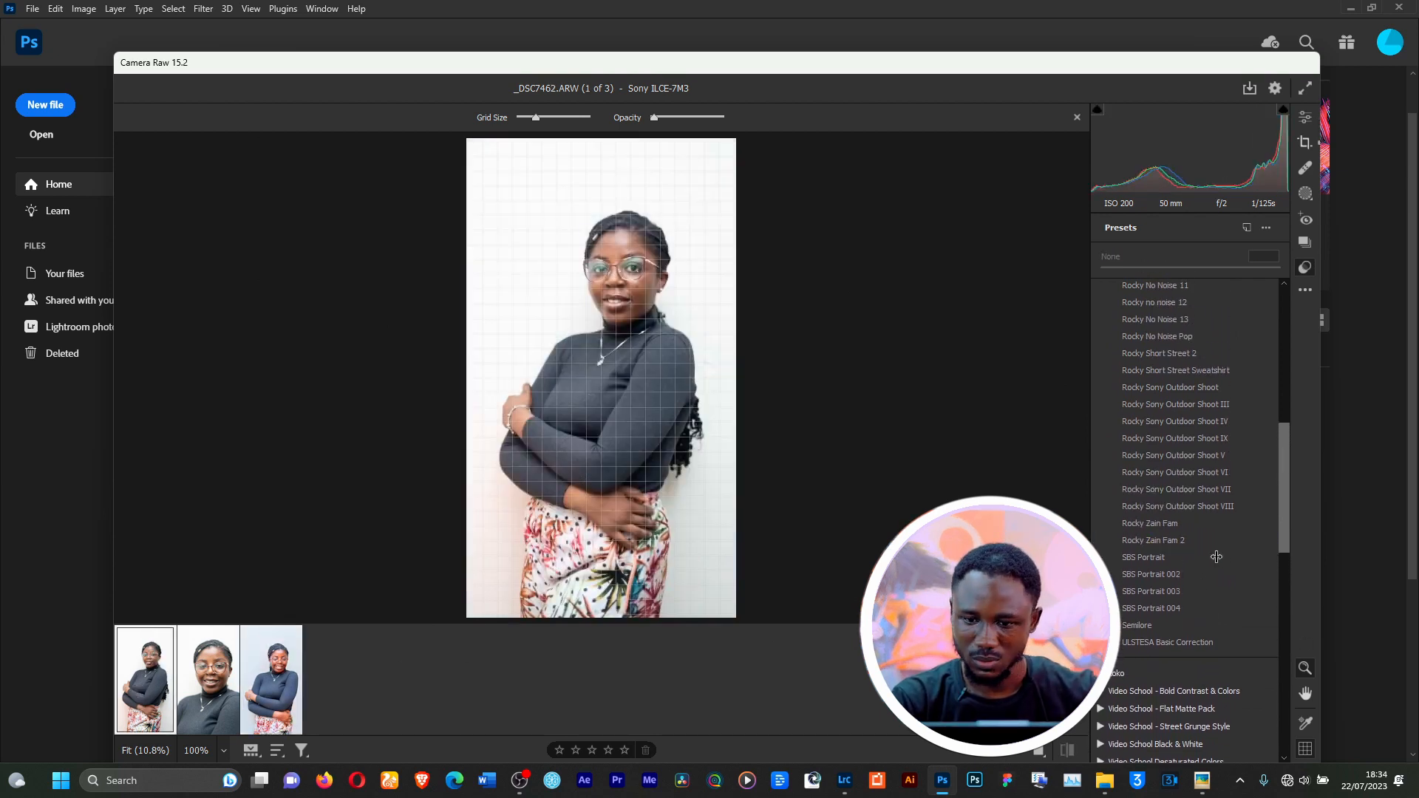
{"action": "left_click", "coordinate": [1209, 545]}
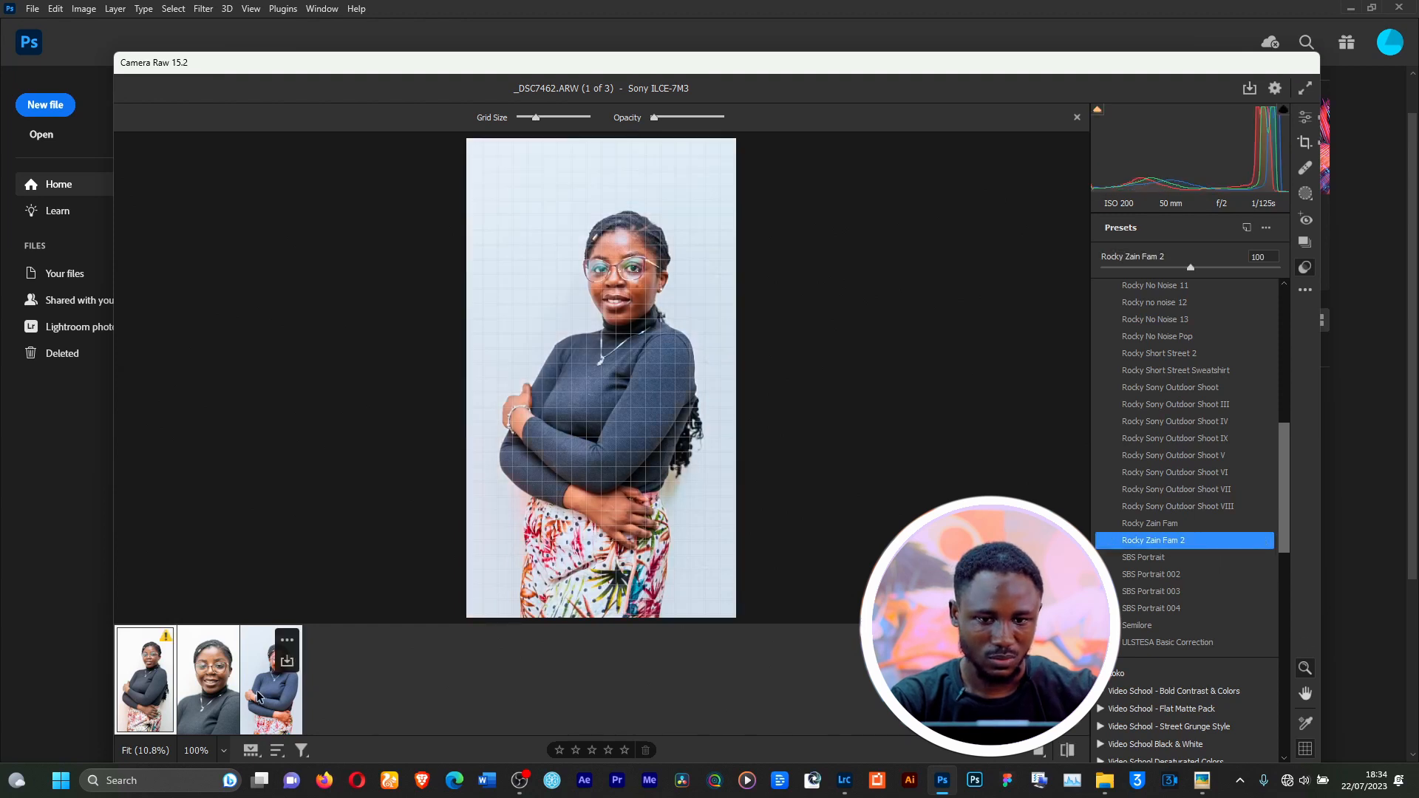
Display _DSC7466.ARW again with a larger overlay grid and return to the edit adjustments.
{"action": "left_click", "coordinate": [293, 694]}
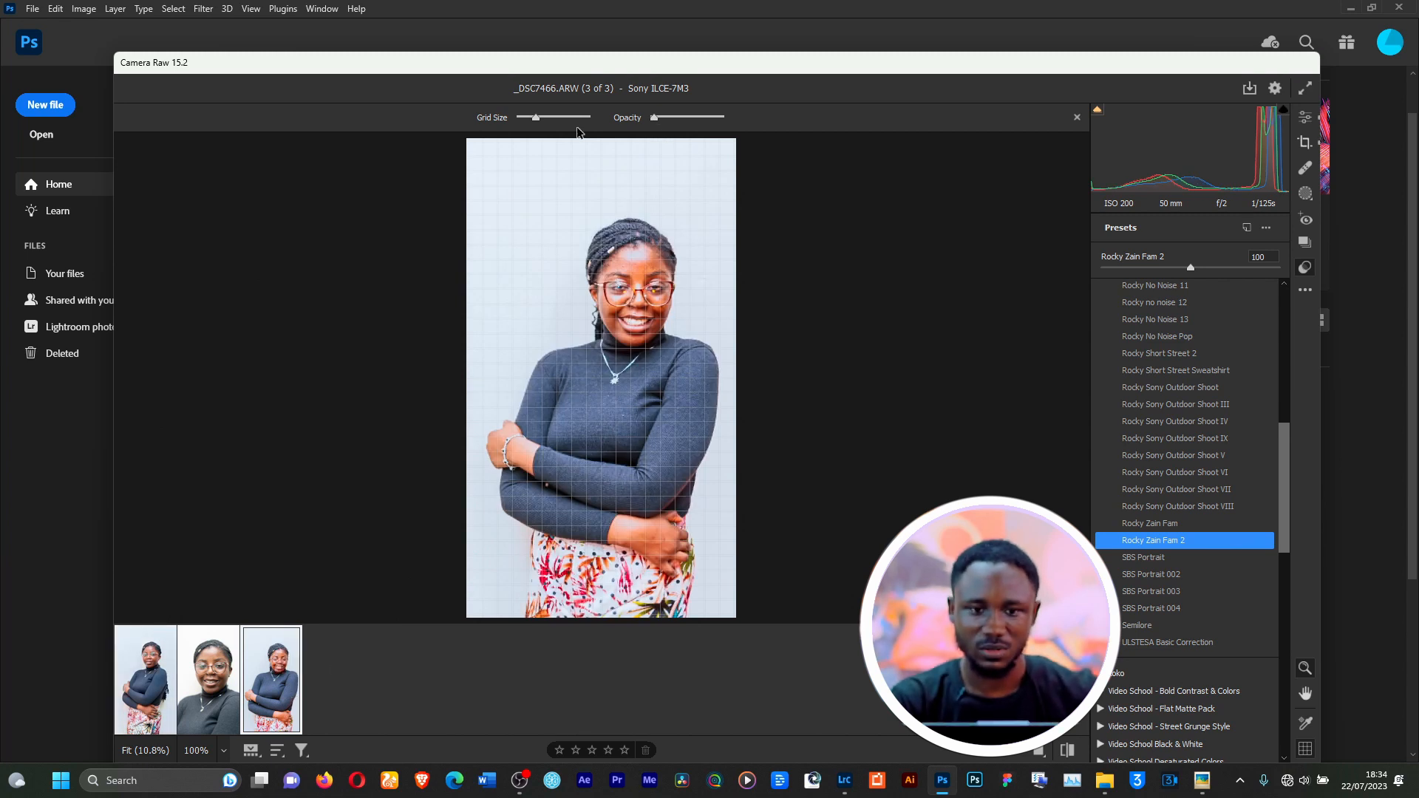
{"action": "left_click_drag", "start_coordinate": [540, 120], "coordinate": [558, 131]}
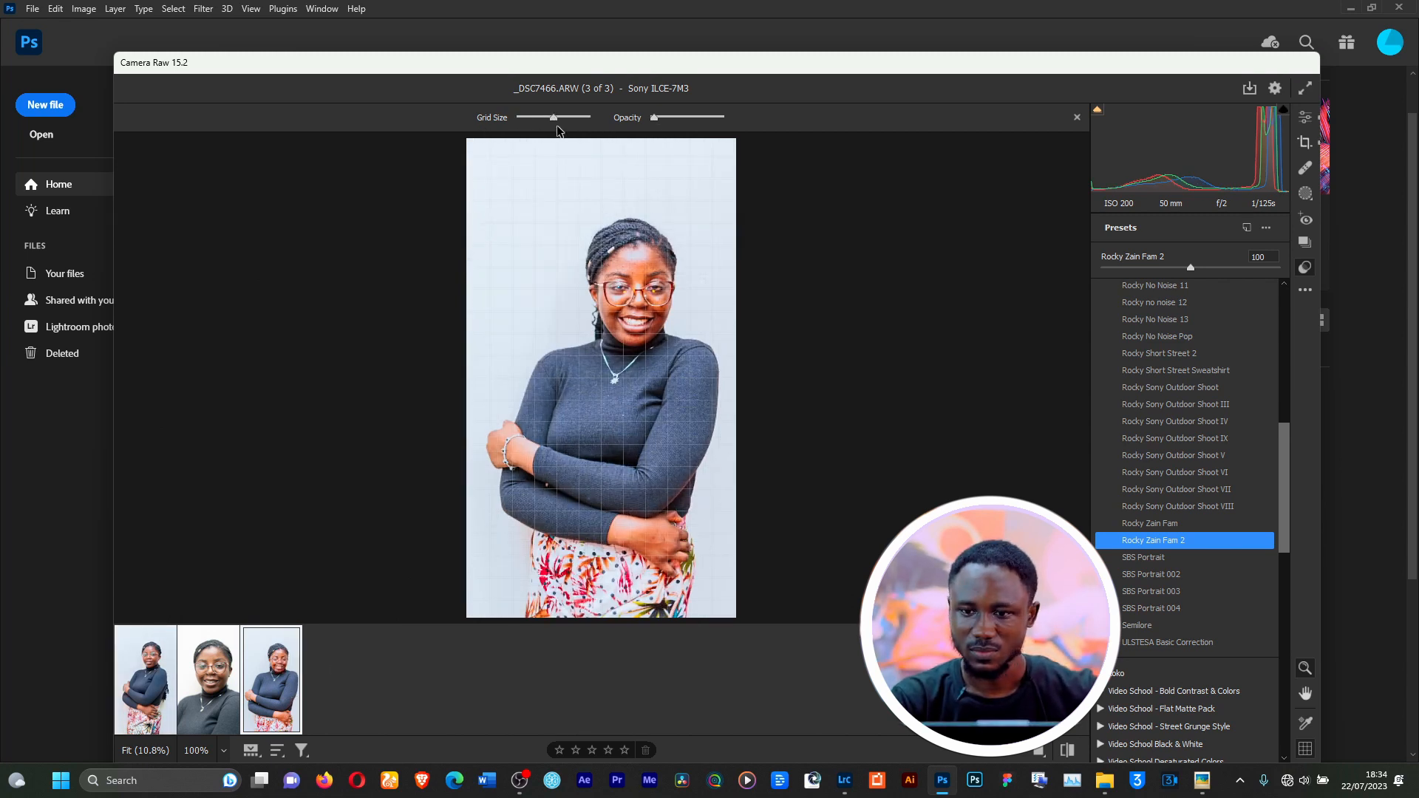
{"action": "left_click", "coordinate": [1305, 117]}
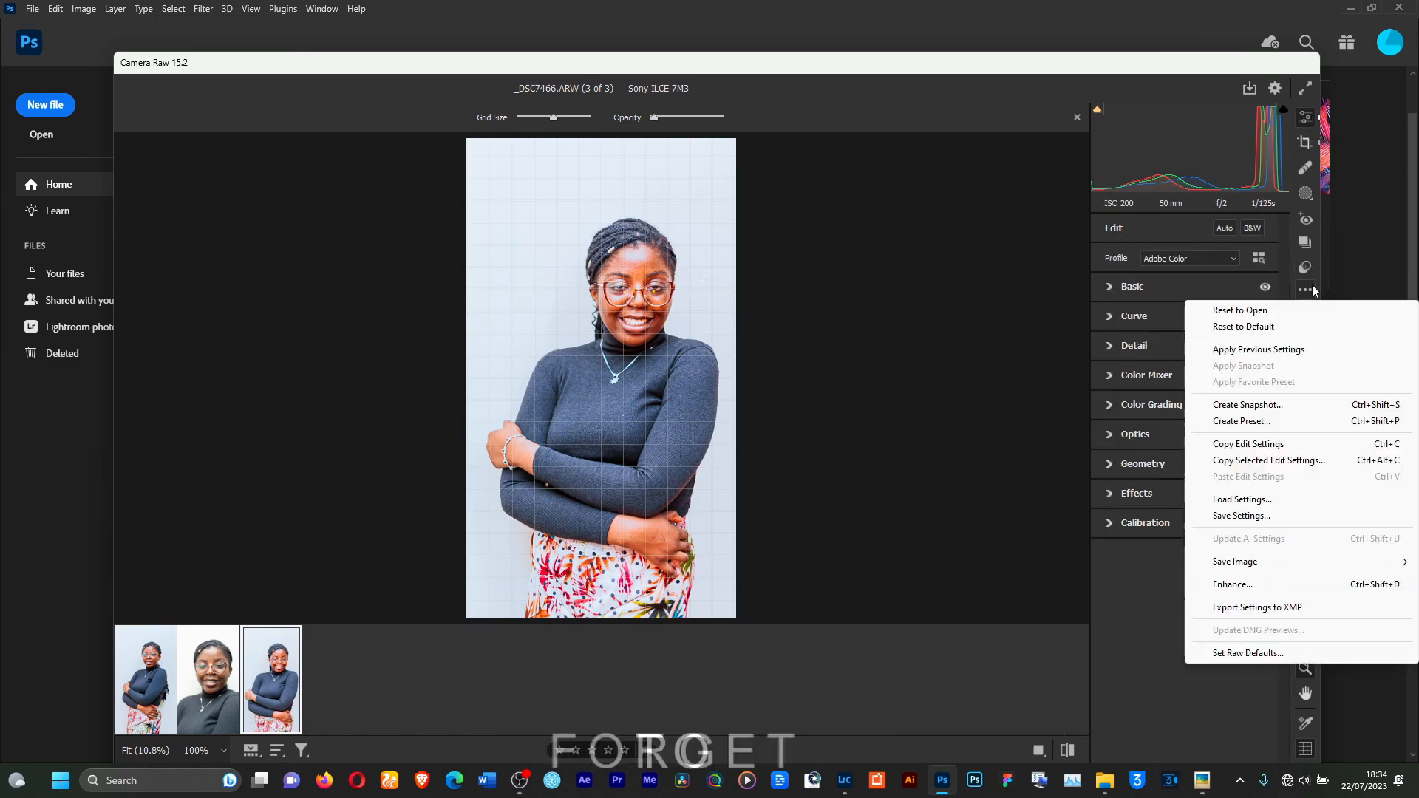
Hide the grid overlay and apply the user preset Rocky Zain Fam 2 to the second photo, _DSC7465.ARW.
{"action": "left_click", "coordinate": [1169, 636]}
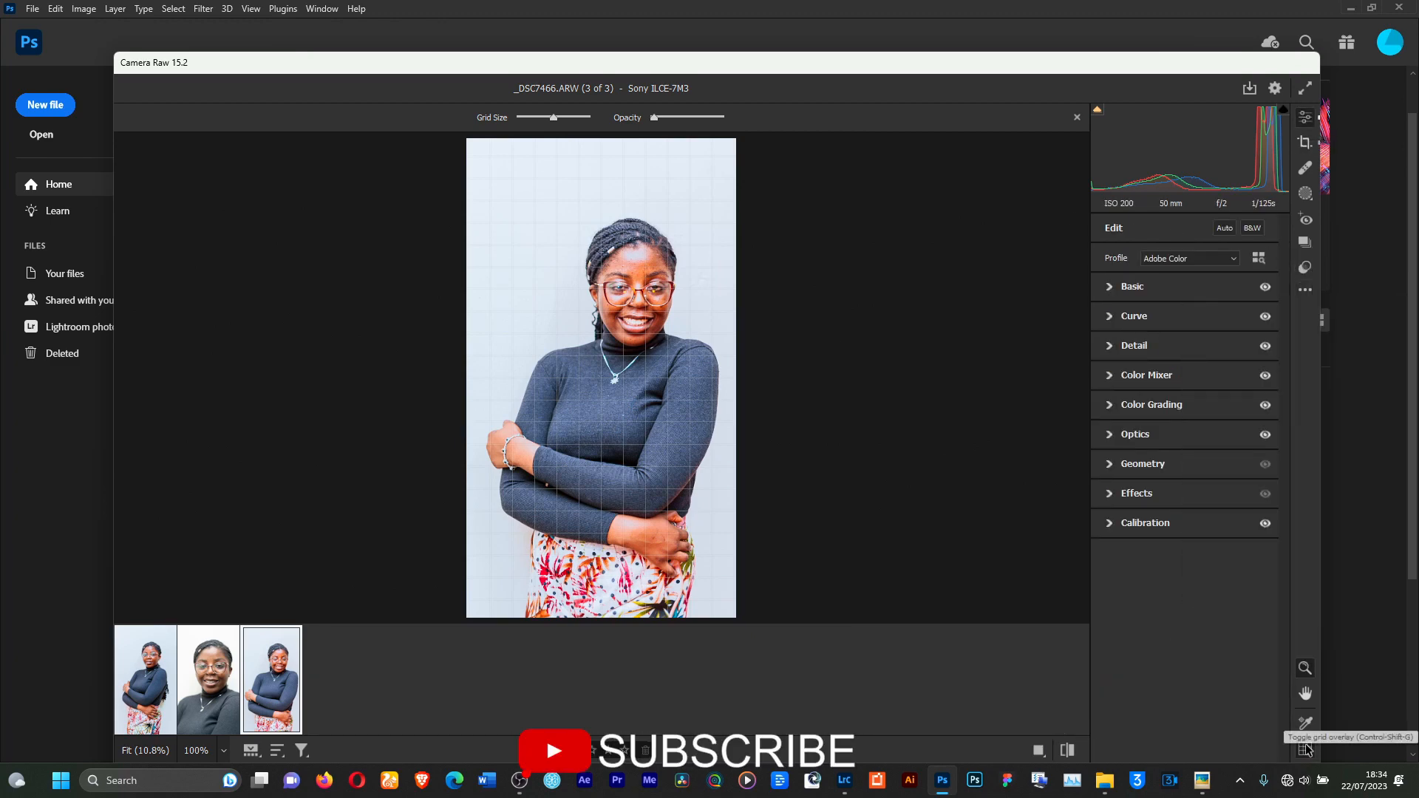
{"action": "key", "text": "z"}
{"action": "key", "text": "Left"}
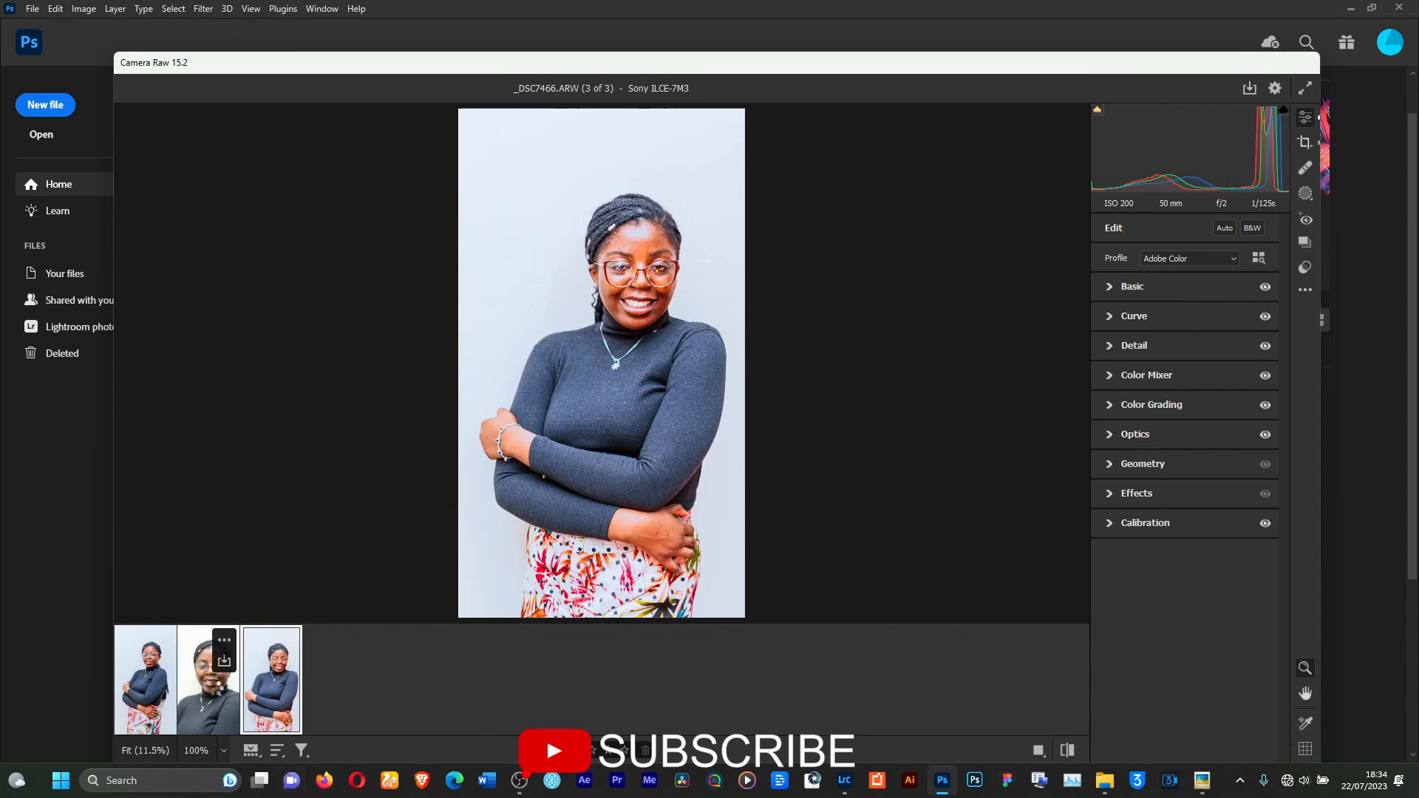
{"action": "left_click", "coordinate": [1305, 267]}
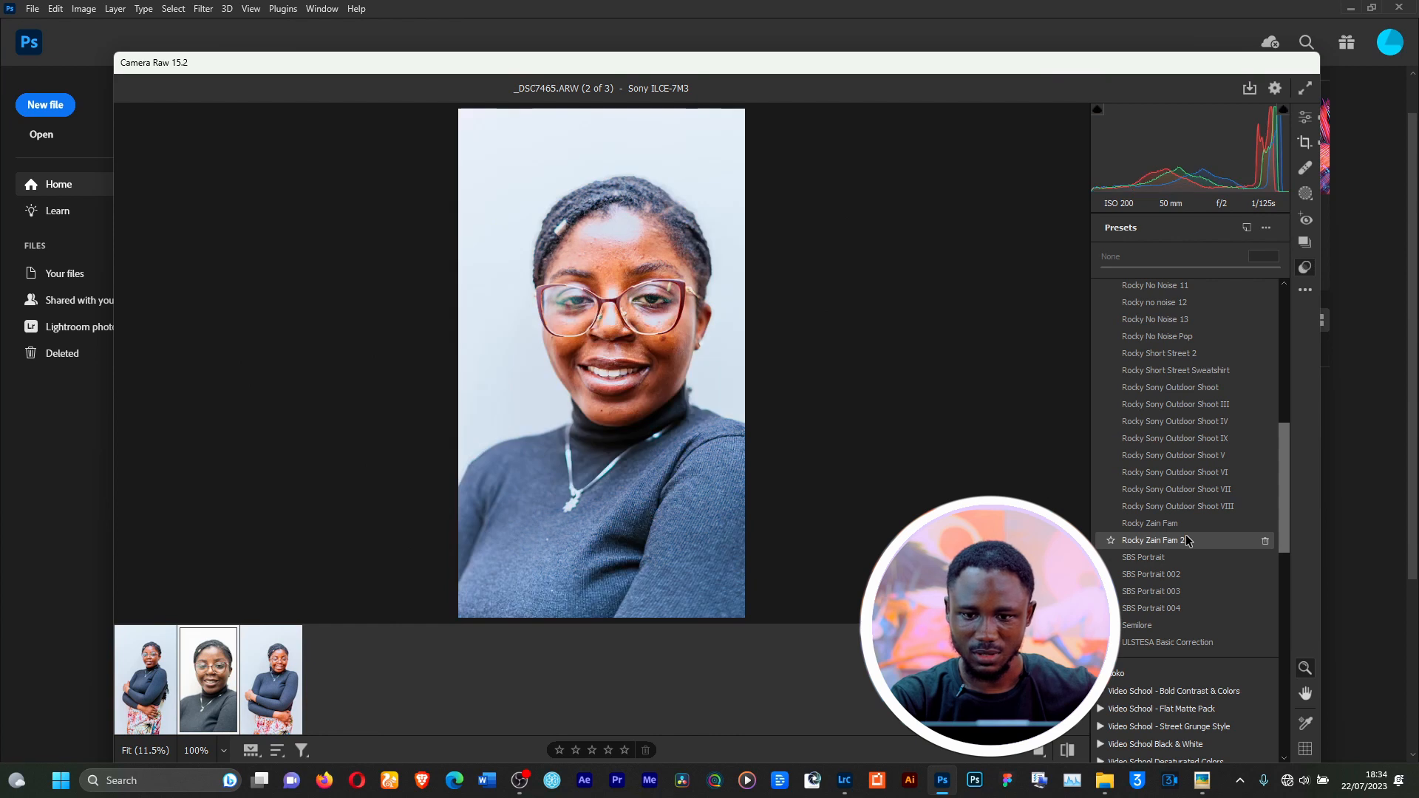
{"action": "left_click", "coordinate": [1186, 540]}
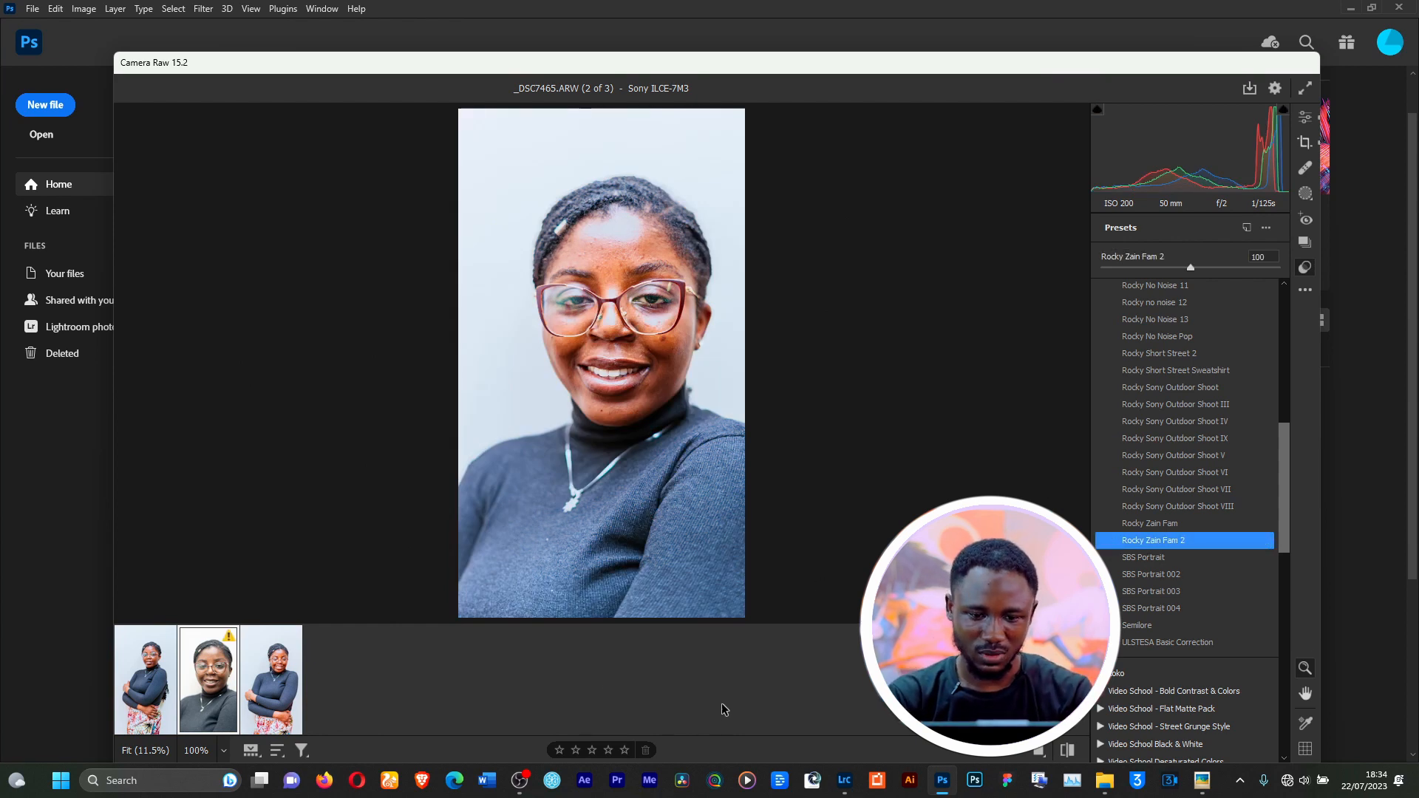
Compare with the edited shoot in Lightroom Classic, return to Photoshop's Camera Raw, and collapse the user presets to show the edit adjustments.
{"action": "left_click", "coordinate": [843, 782]}
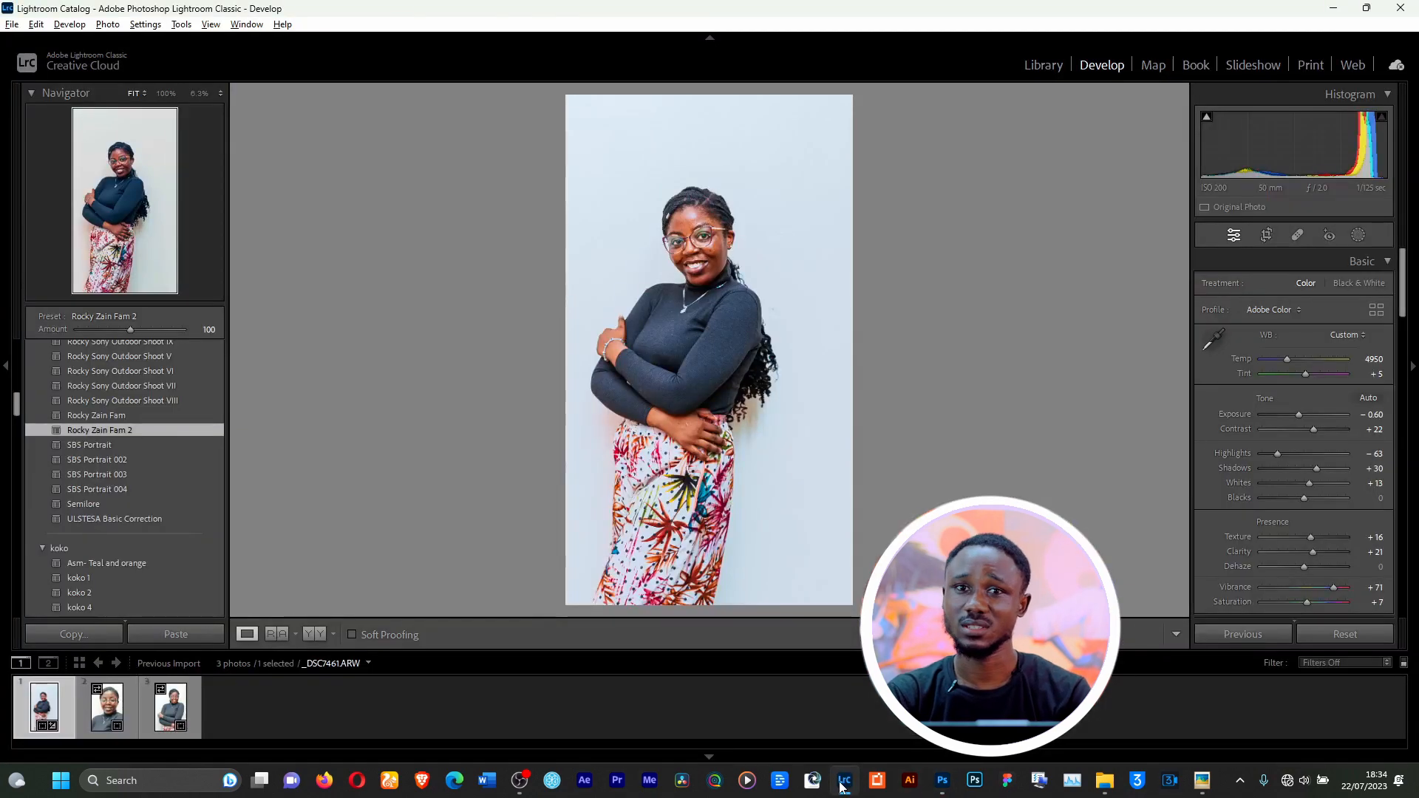
{"action": "key", "text": "alt+Tab"}
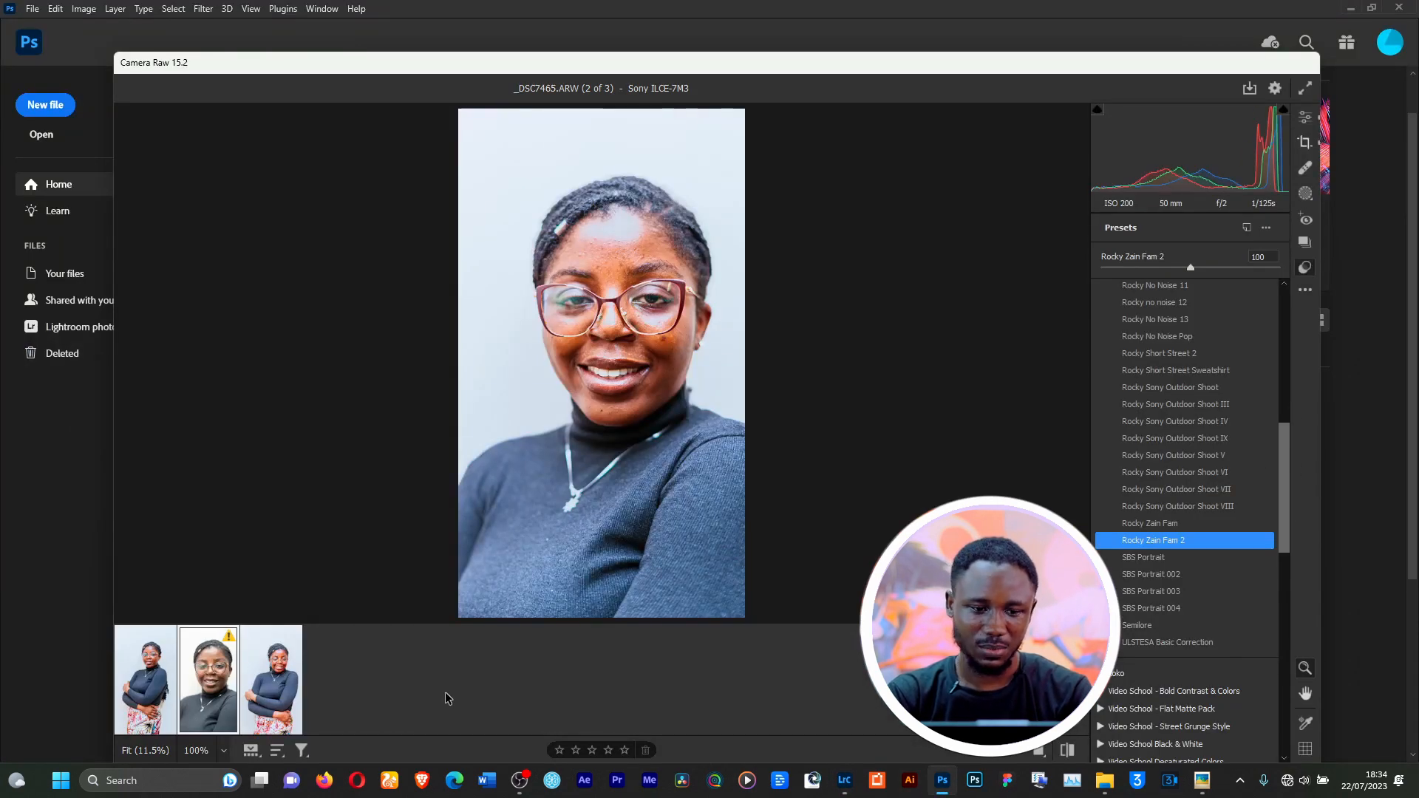
{"action": "scroll", "coordinate": [1271, 343], "scroll_direction": "up", "scroll_amount": 10}
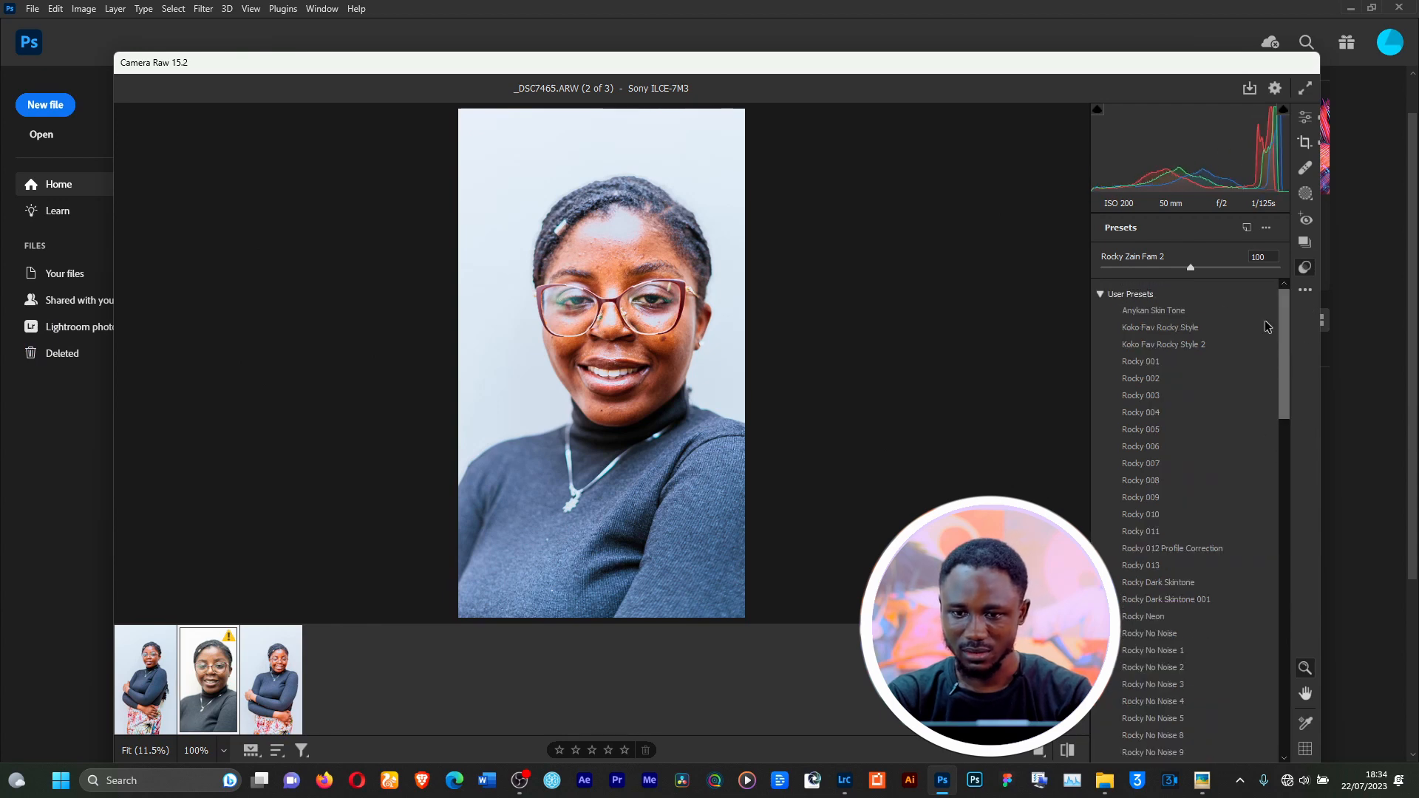
{"action": "left_click", "coordinate": [1101, 294]}
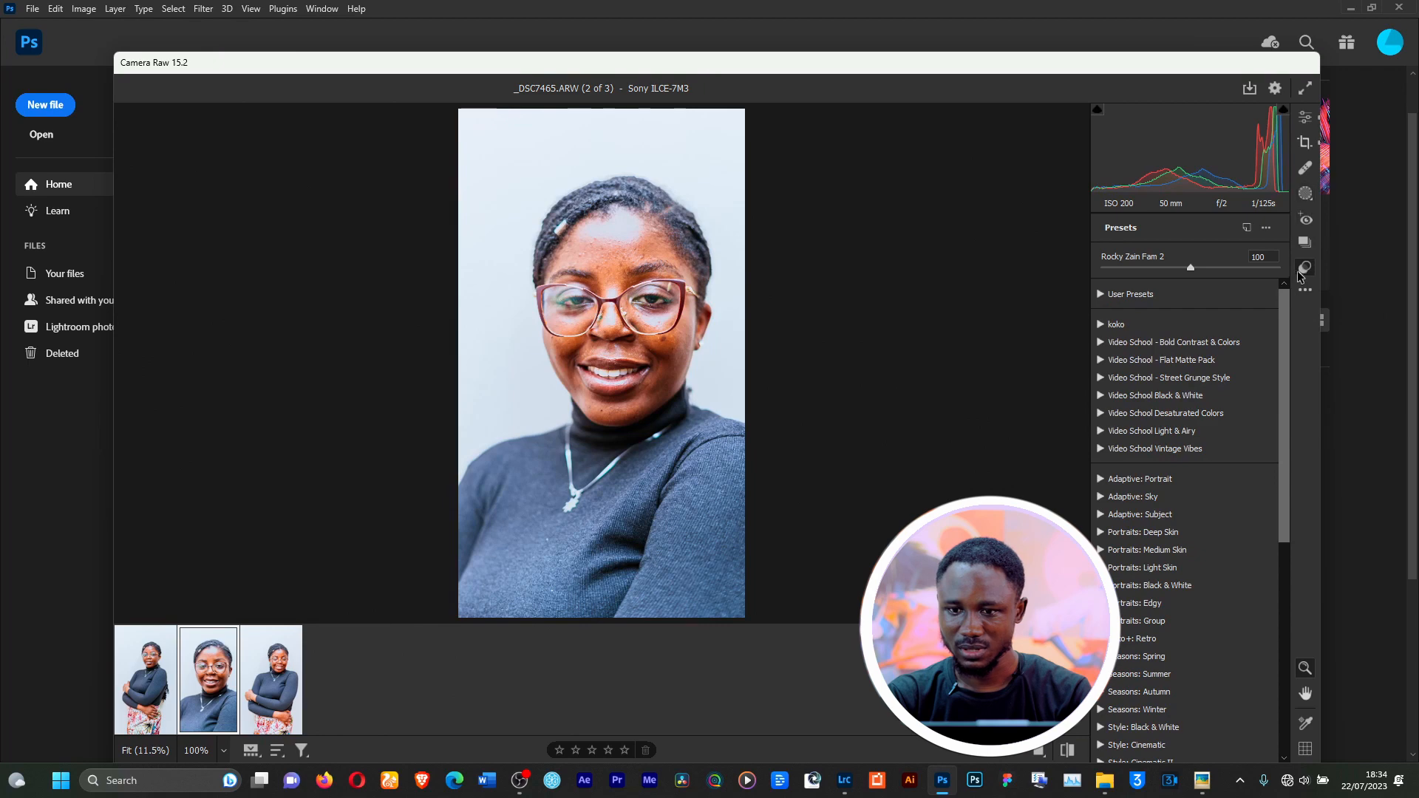
{"action": "left_click", "coordinate": [1309, 122]}
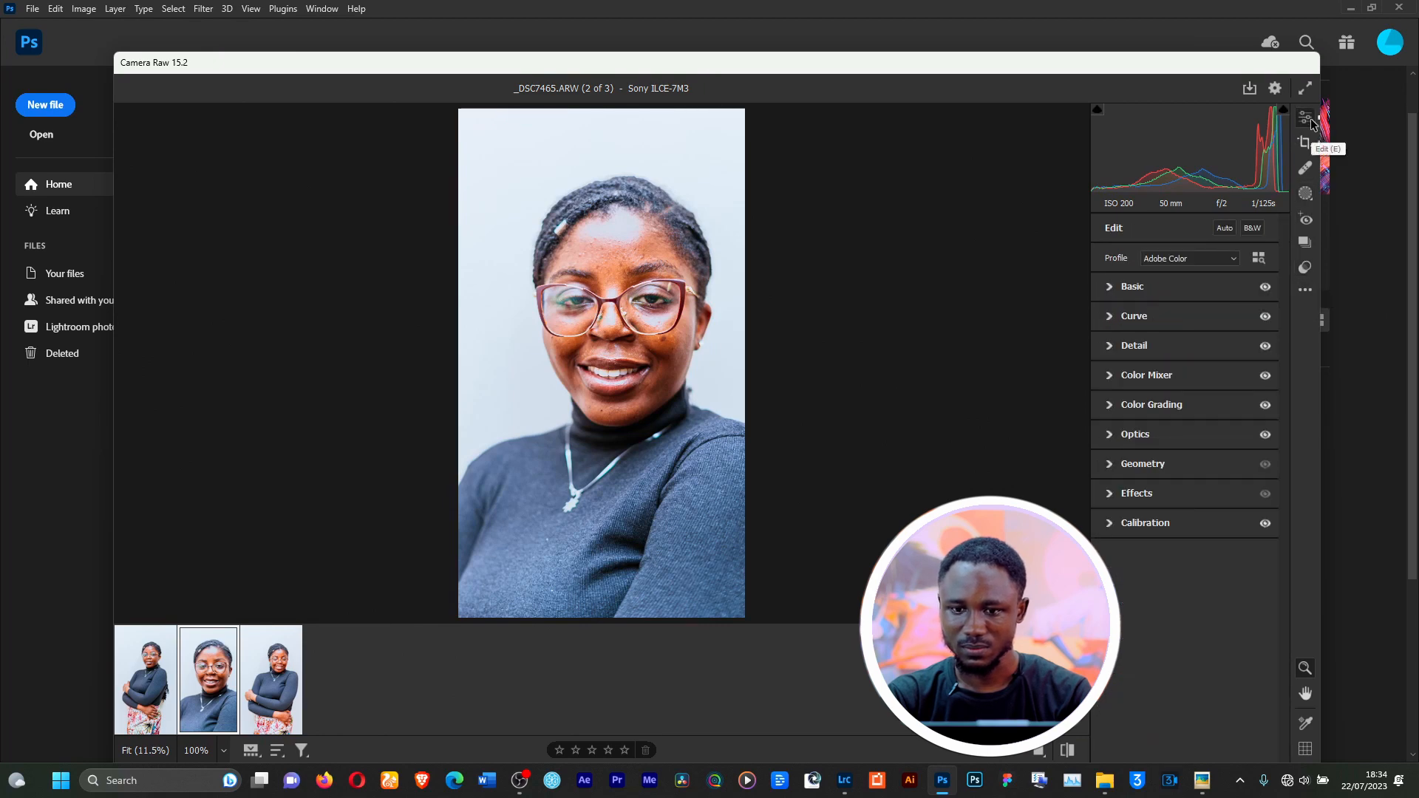
In the Basic adjustments of IMG_3339.CR3, set exposure to +0.53, tint to +31 and texture to +37.
{"action": "left_click", "coordinate": [1117, 296]}
{"action": "left_click_drag", "start_coordinate": [1165, 342], "coordinate": [1199, 343]}
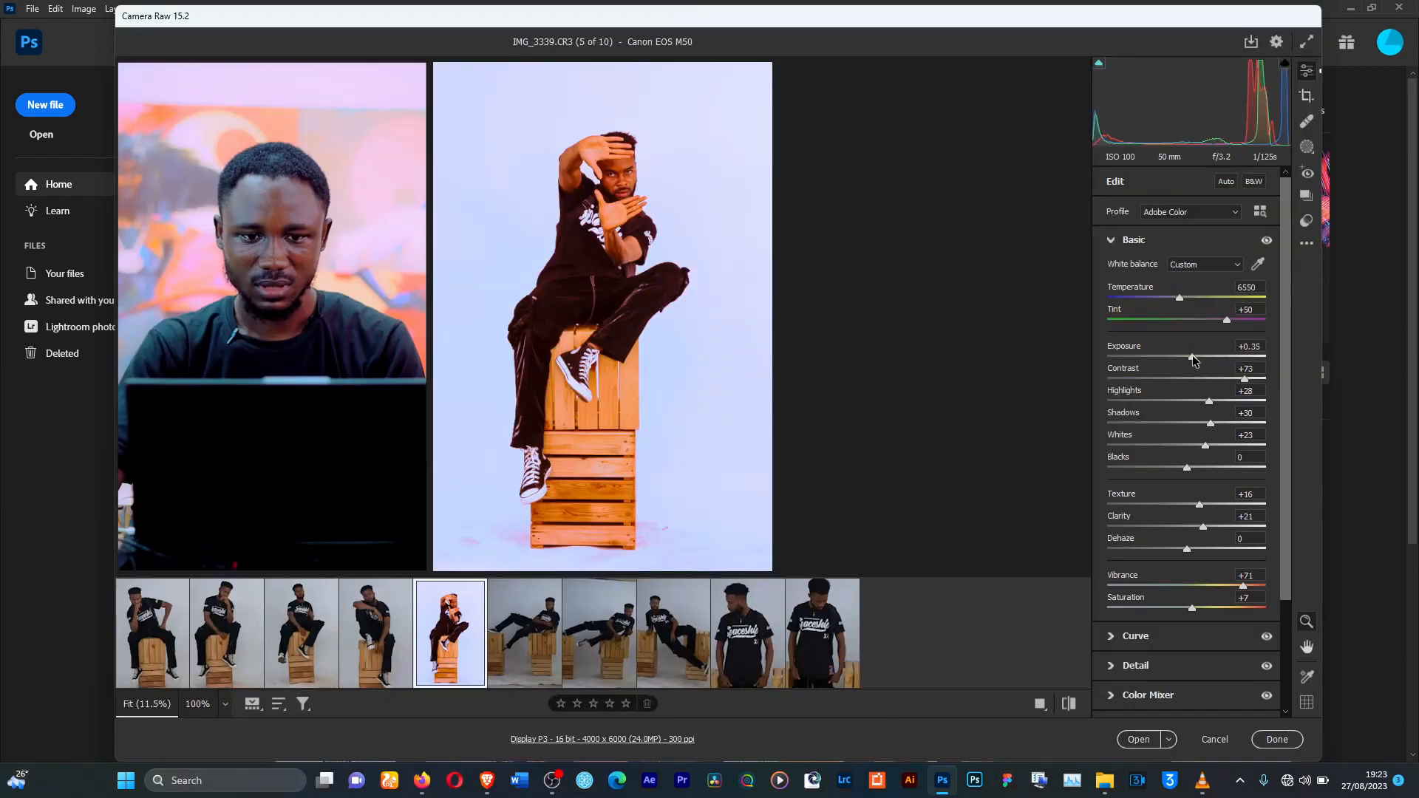
{"action": "mouse_move", "coordinate": [1200, 405]}
{"action": "left_mouse_down"}
{"action": "mouse_move", "coordinate": [1230, 406]}
{"action": "mouse_move", "coordinate": [1213, 405]}
{"action": "left_mouse_up"}
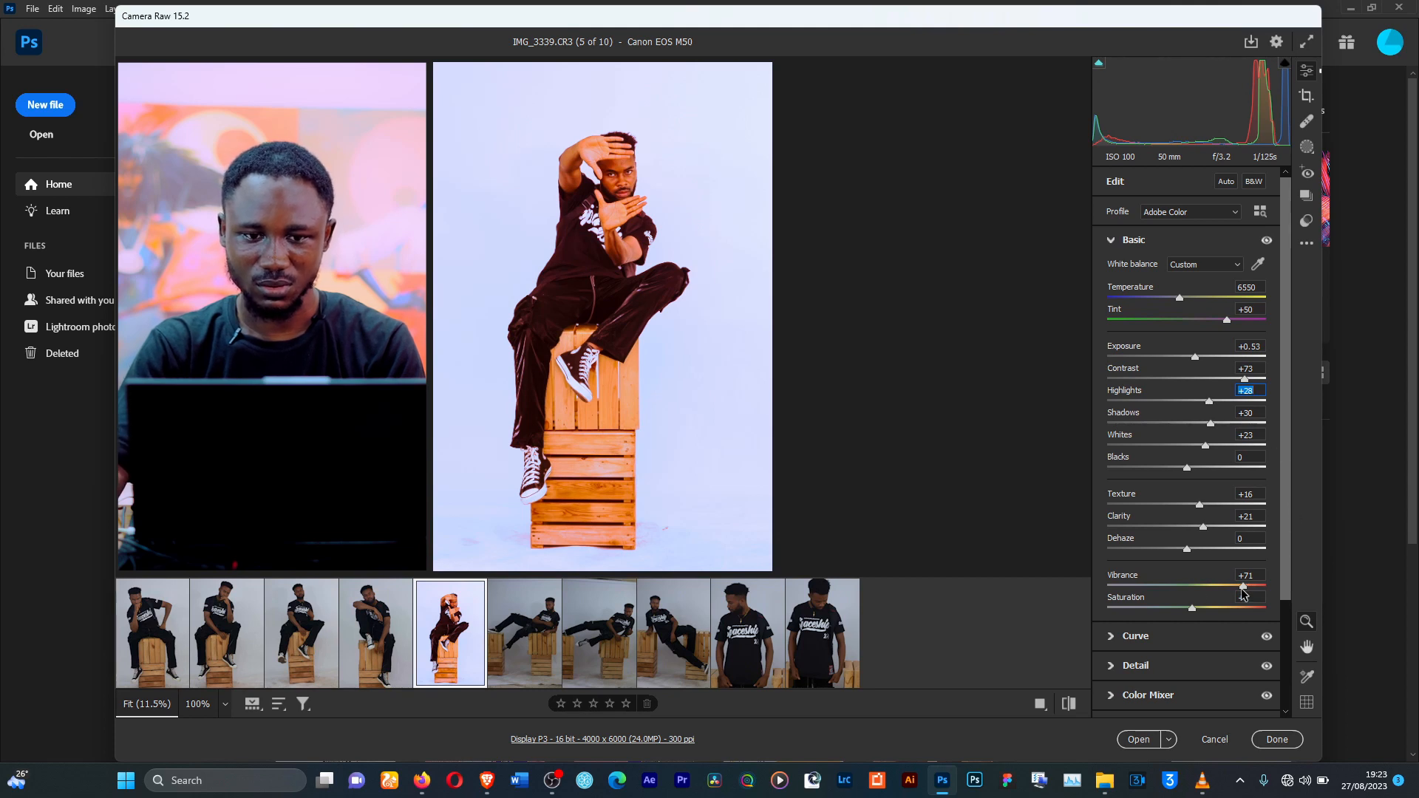
{"action": "left_click_drag", "start_coordinate": [1225, 322], "coordinate": [1211, 323]}
{"action": "scroll", "coordinate": [1285, 447], "scroll_direction": "down", "scroll_amount": 3}
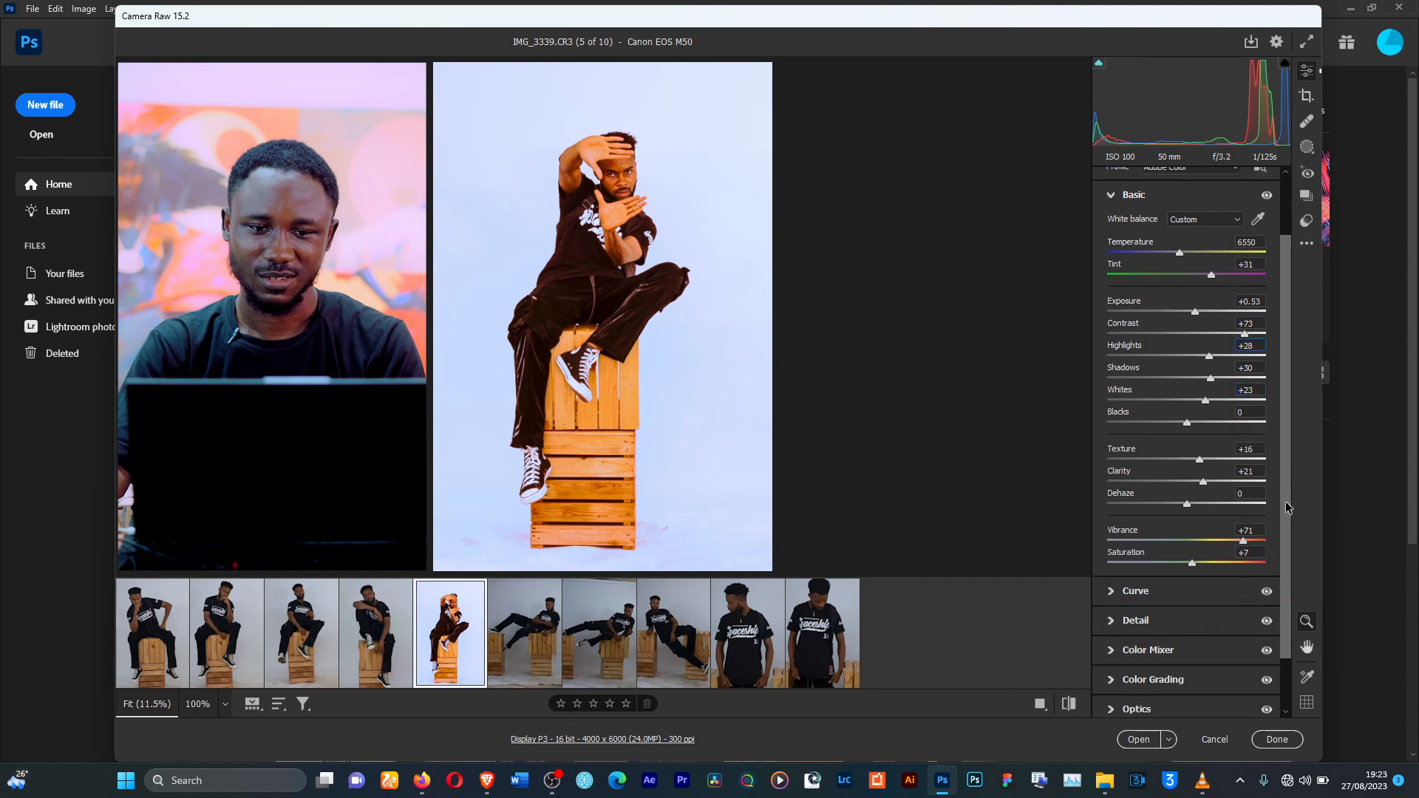
{"action": "left_click", "coordinate": [1110, 546]}
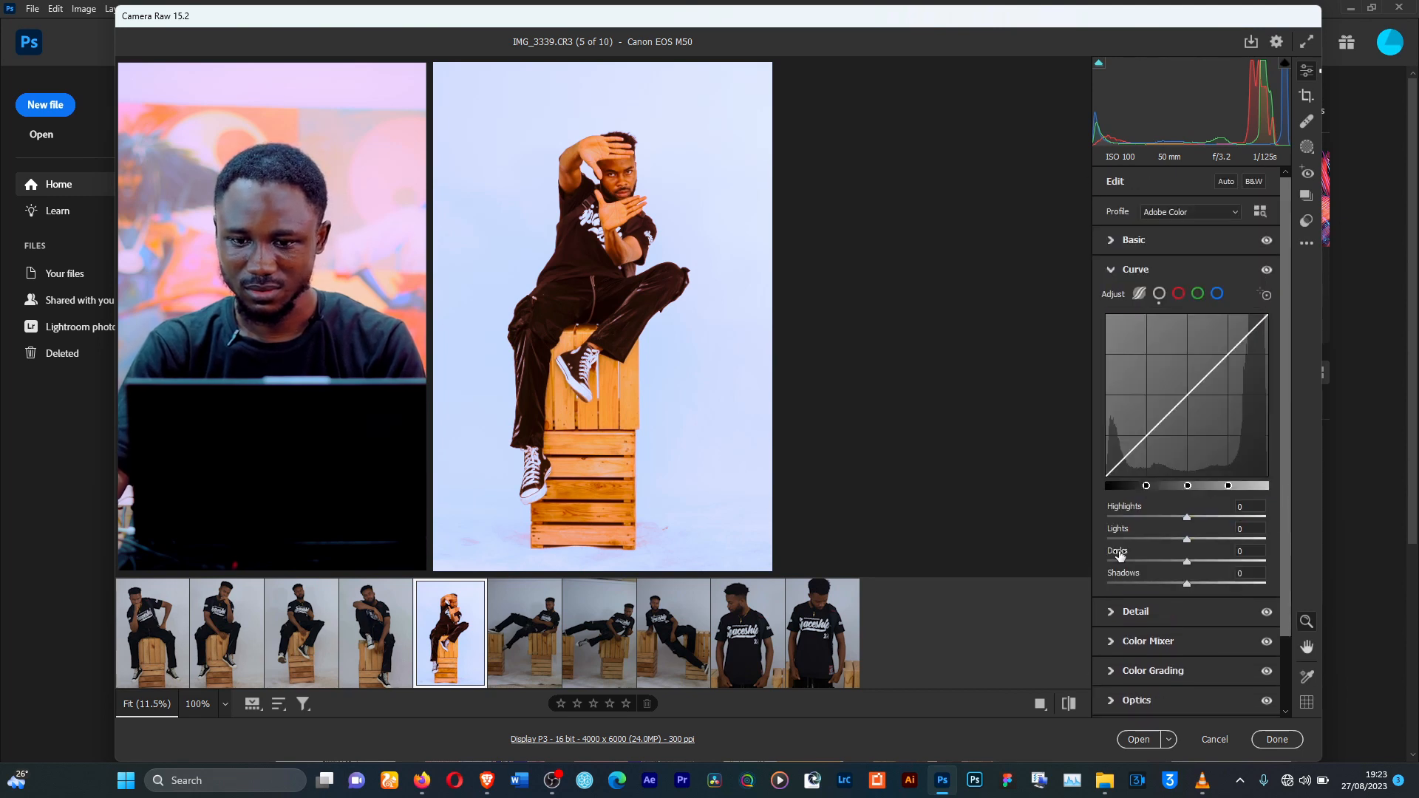
{"action": "left_click", "coordinate": [1109, 241]}
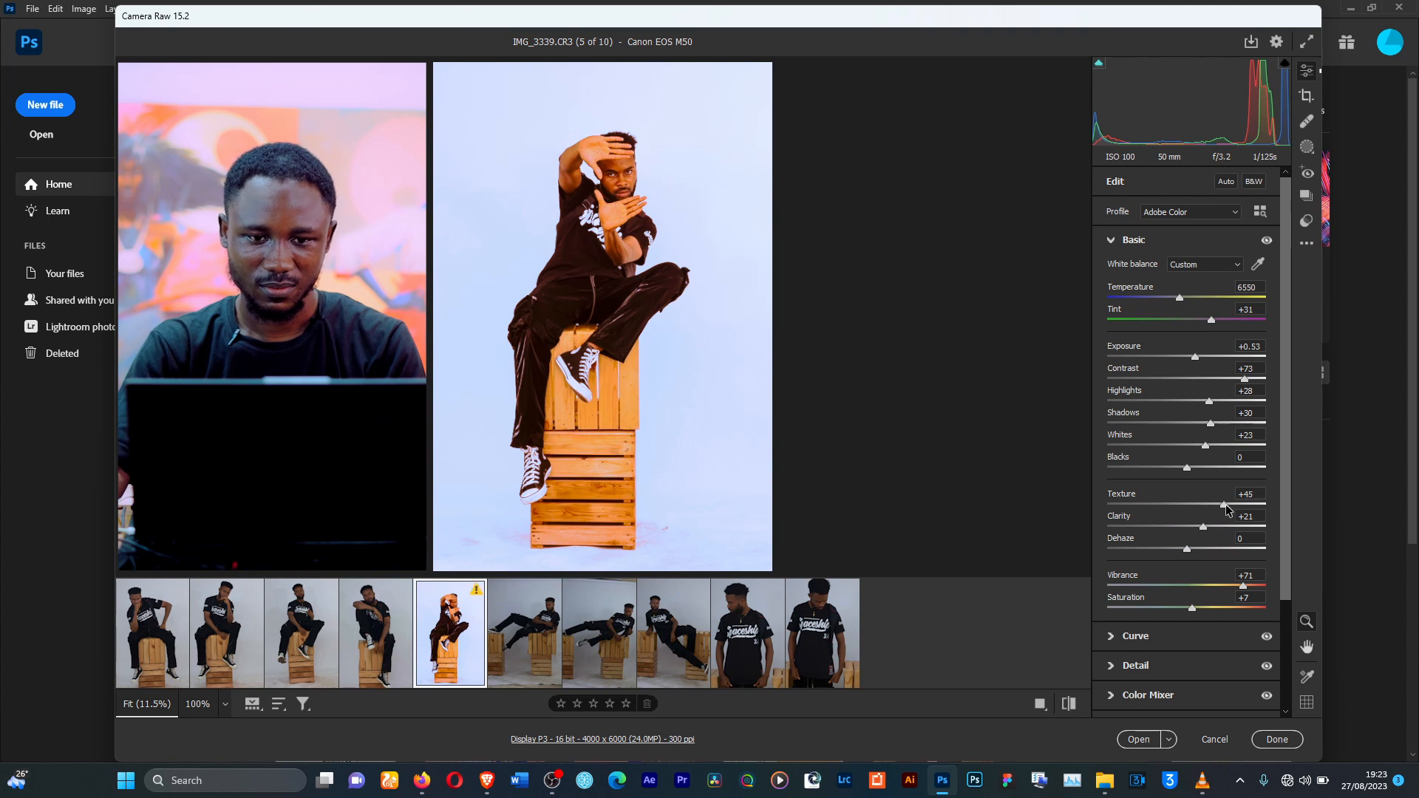
Save the current edit of IMG_3339.CR3 as a snapshot named Sample 1.
{"action": "left_click", "coordinate": [1308, 222]}
{"action": "left_click", "coordinate": [1306, 196]}
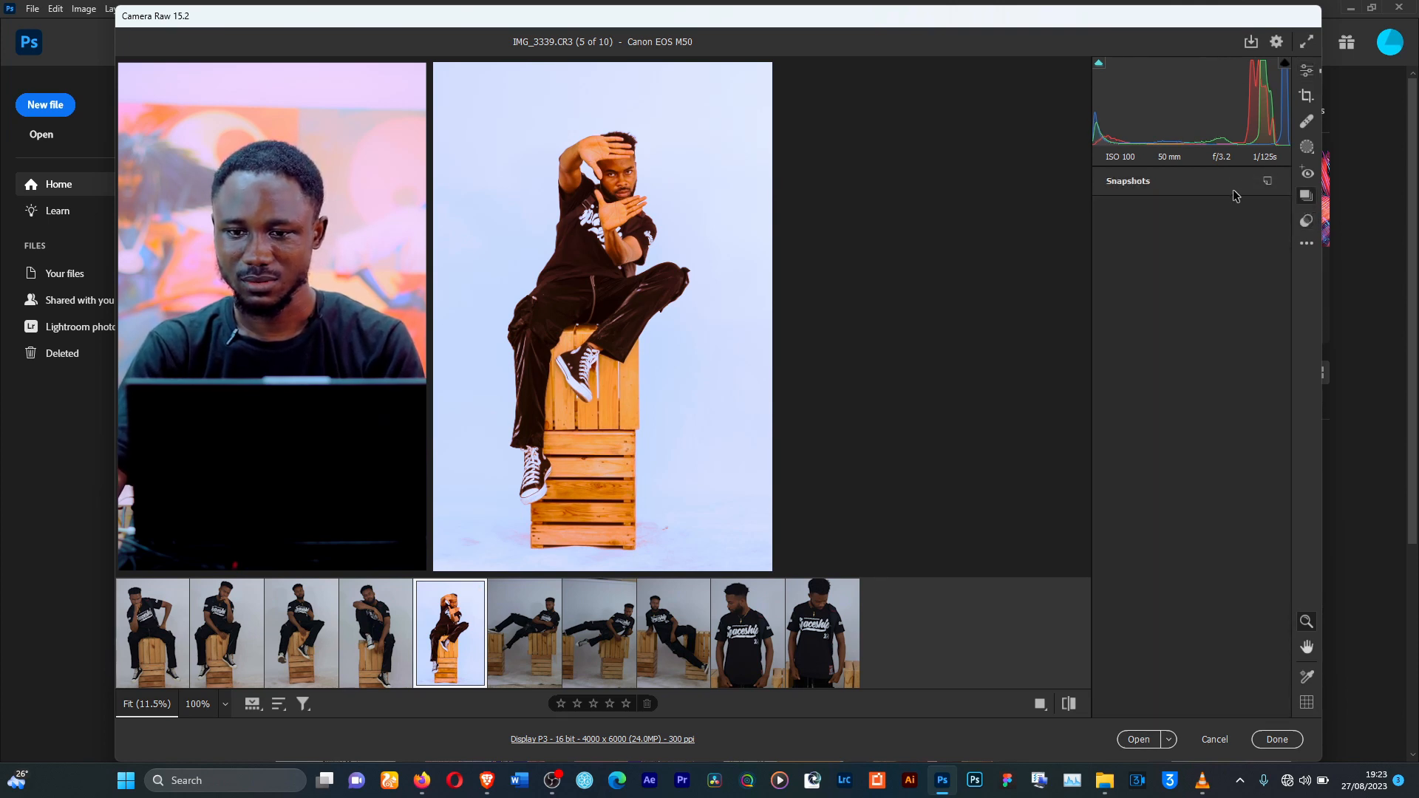
{"action": "left_click", "coordinate": [1267, 180]}
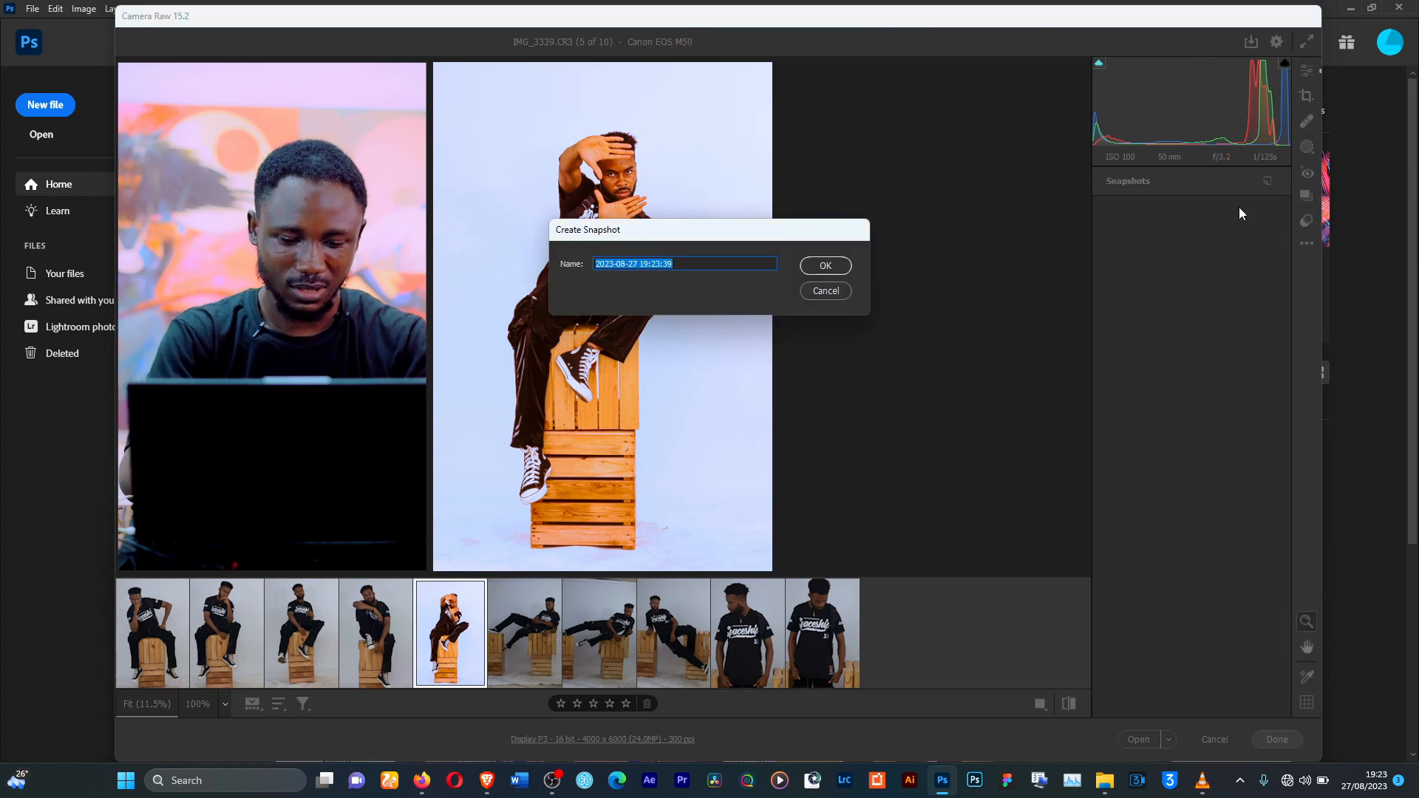
{"action": "type", "text": "Sample 1"}
{"action": "key", "text": "Return"}
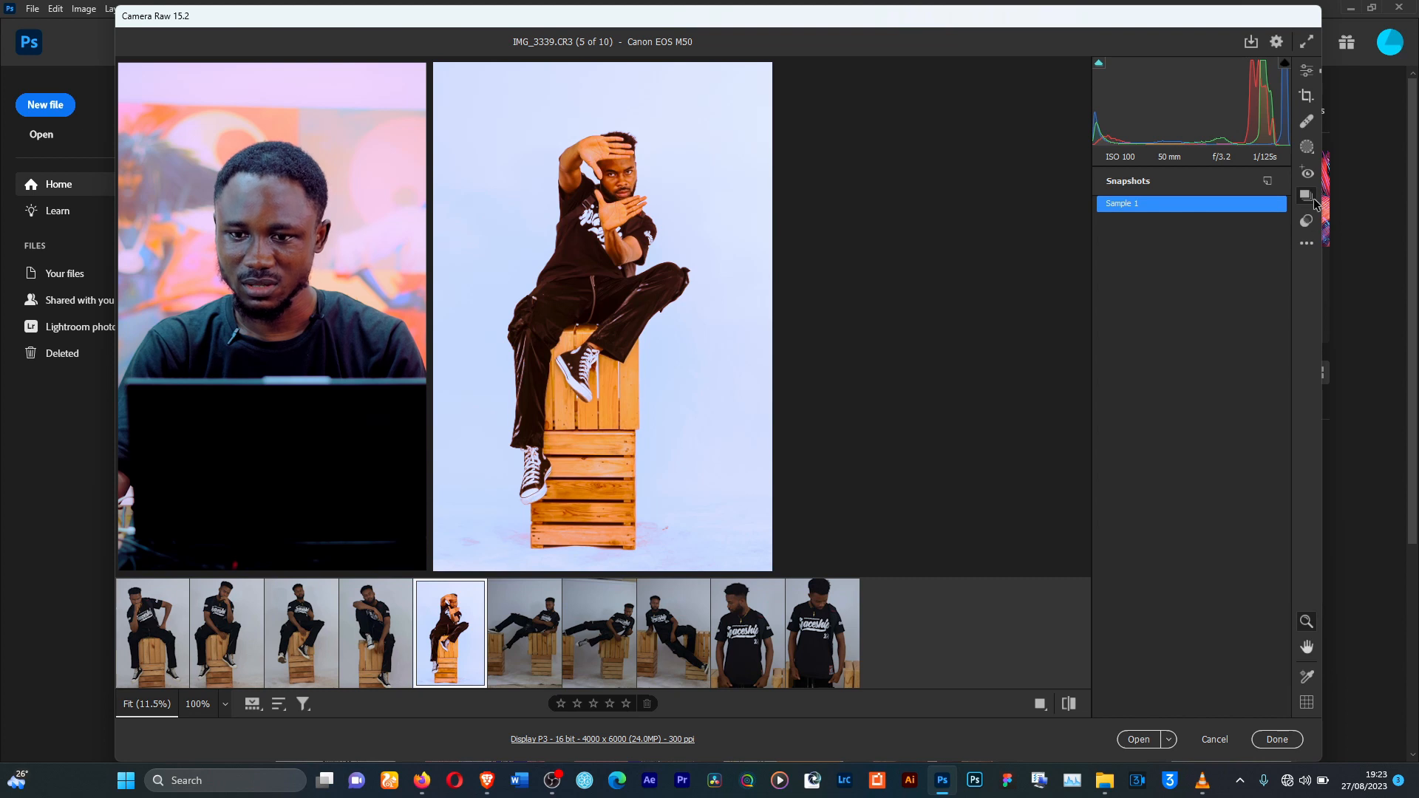
Adjust the parametric tone curve of IMG_3339.CR3, setting highlights to -50 and lights to +28.
{"action": "left_click", "coordinate": [1309, 73]}
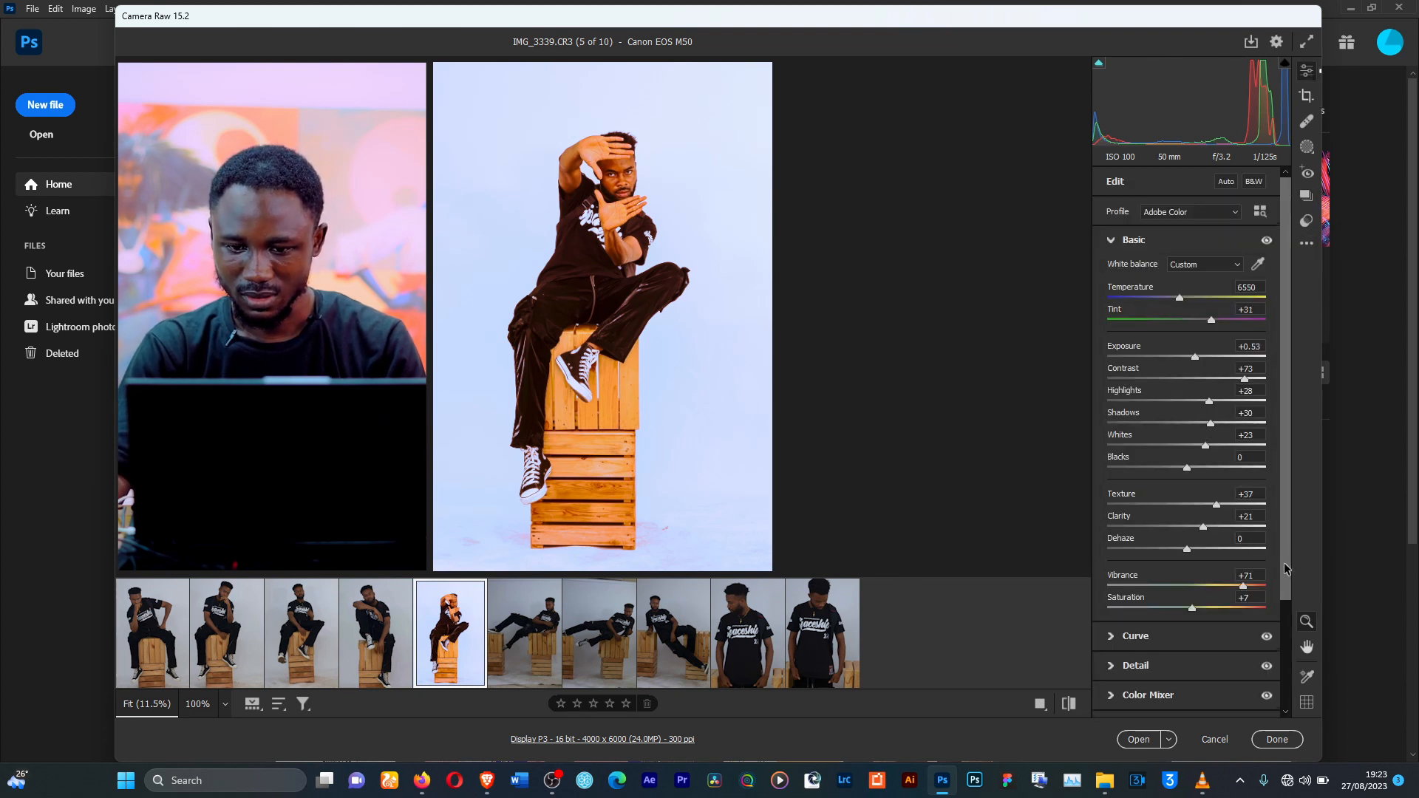
{"action": "scroll", "coordinate": [1284, 569], "scroll_direction": "down", "scroll_amount": 1}
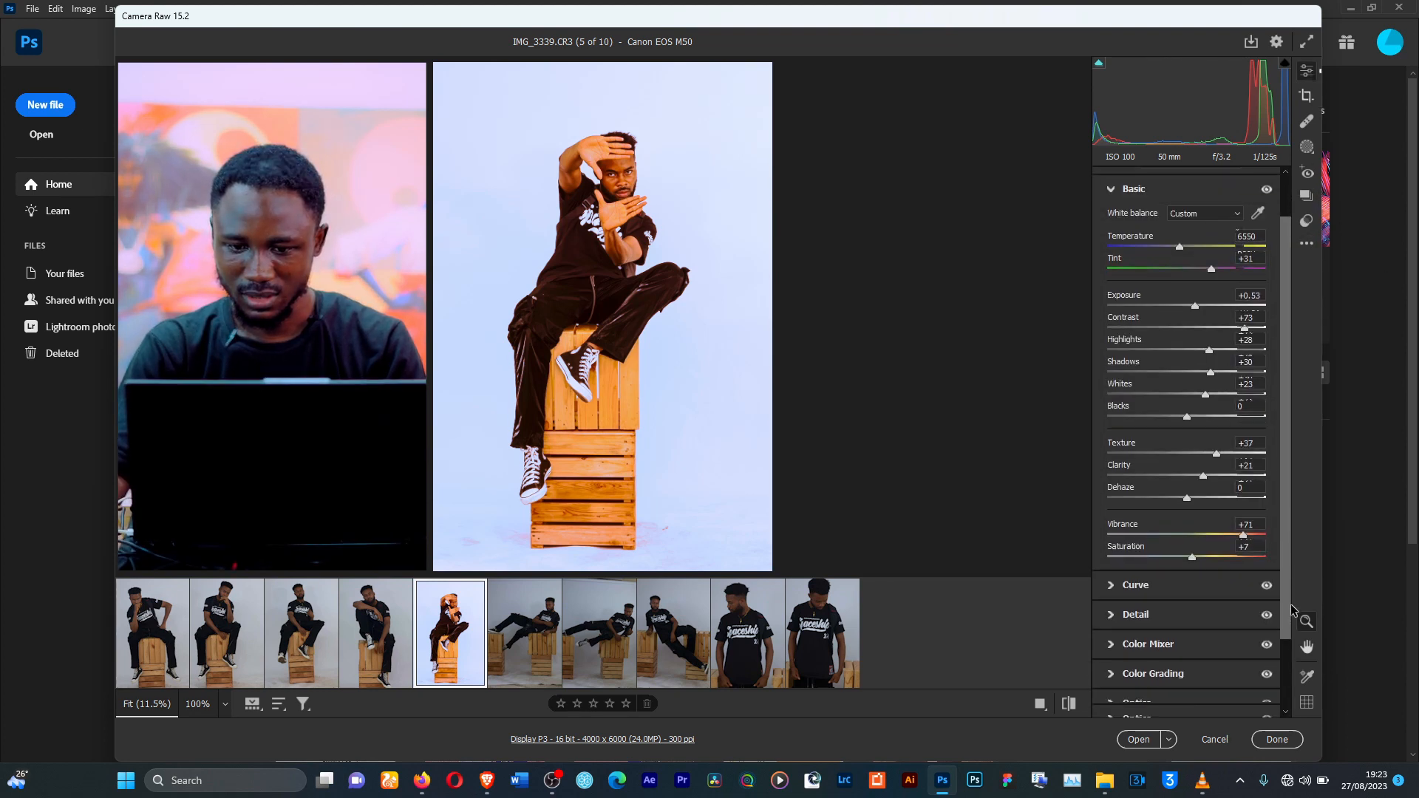
{"action": "left_click", "coordinate": [1118, 586]}
{"action": "left_click_drag", "start_coordinate": [1204, 380], "coordinate": [1209, 412]}
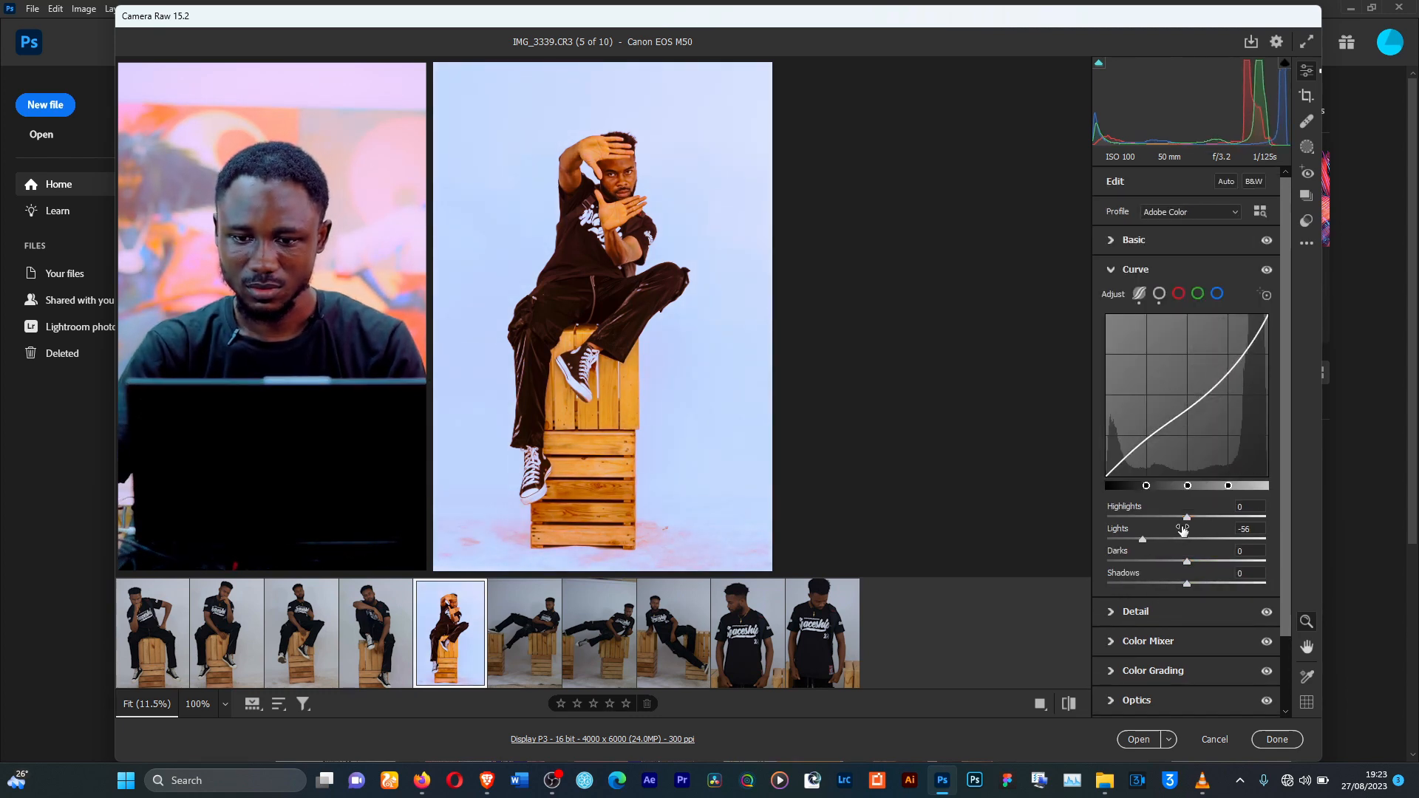
{"action": "mouse_move", "coordinate": [1187, 518]}
{"action": "left_mouse_down"}
{"action": "mouse_move", "coordinate": [1148, 518]}
{"action": "mouse_move", "coordinate": [1168, 542]}
{"action": "mouse_move", "coordinate": [1210, 541]}
{"action": "left_mouse_up"}
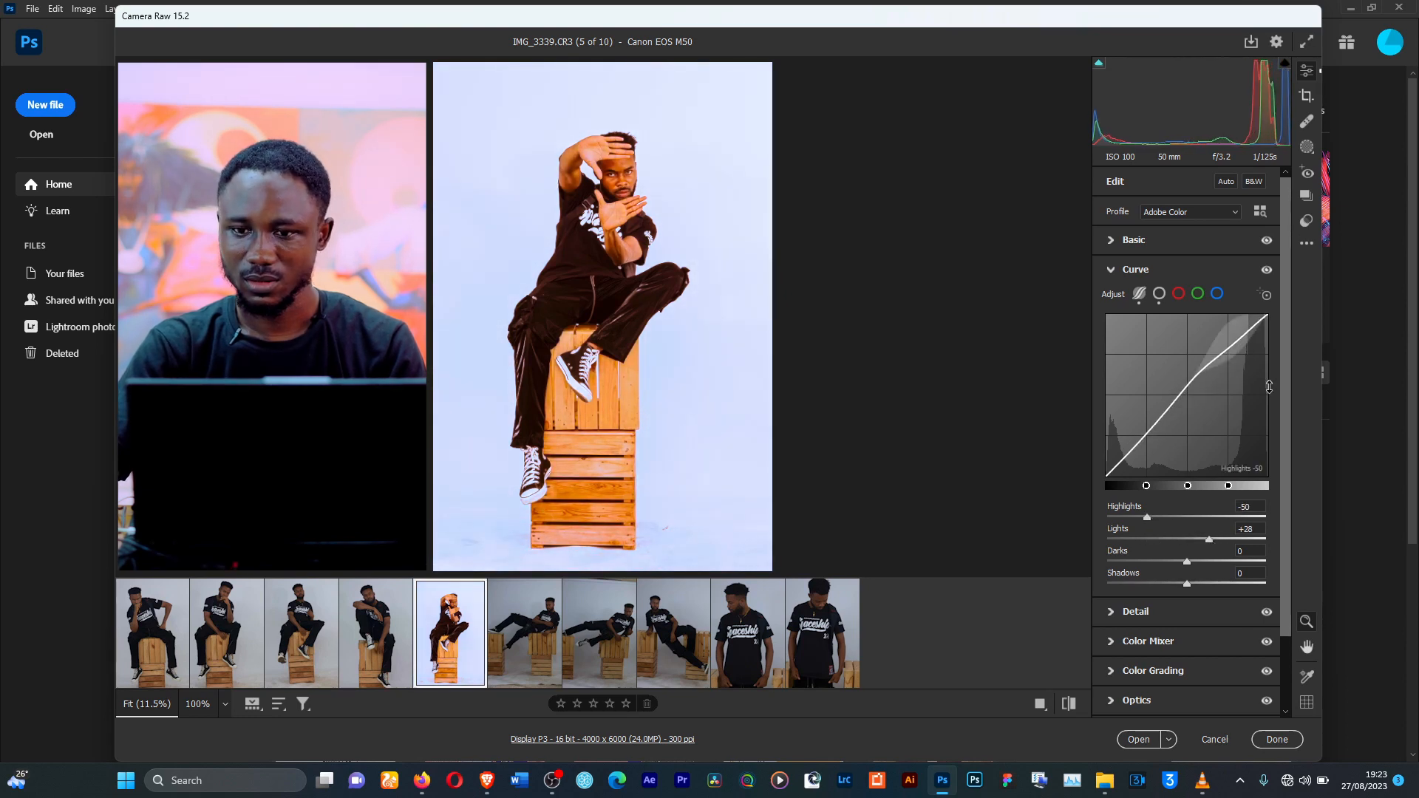
Save the tone curve version of the photo as a snapshot named Curves.
{"action": "left_click", "coordinate": [1305, 220]}
{"action": "left_click", "coordinate": [1268, 181]}
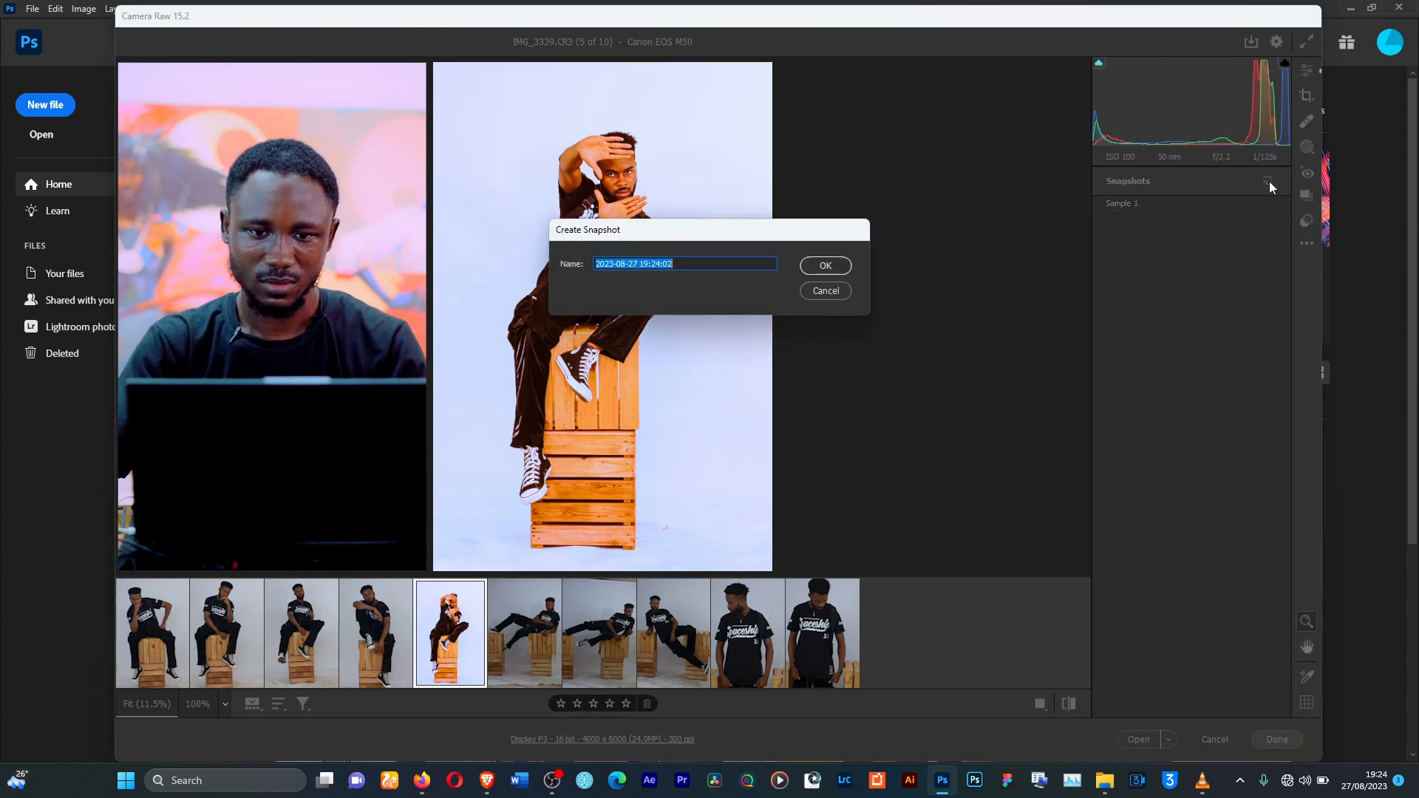
{"action": "type", "text": "Curves"}
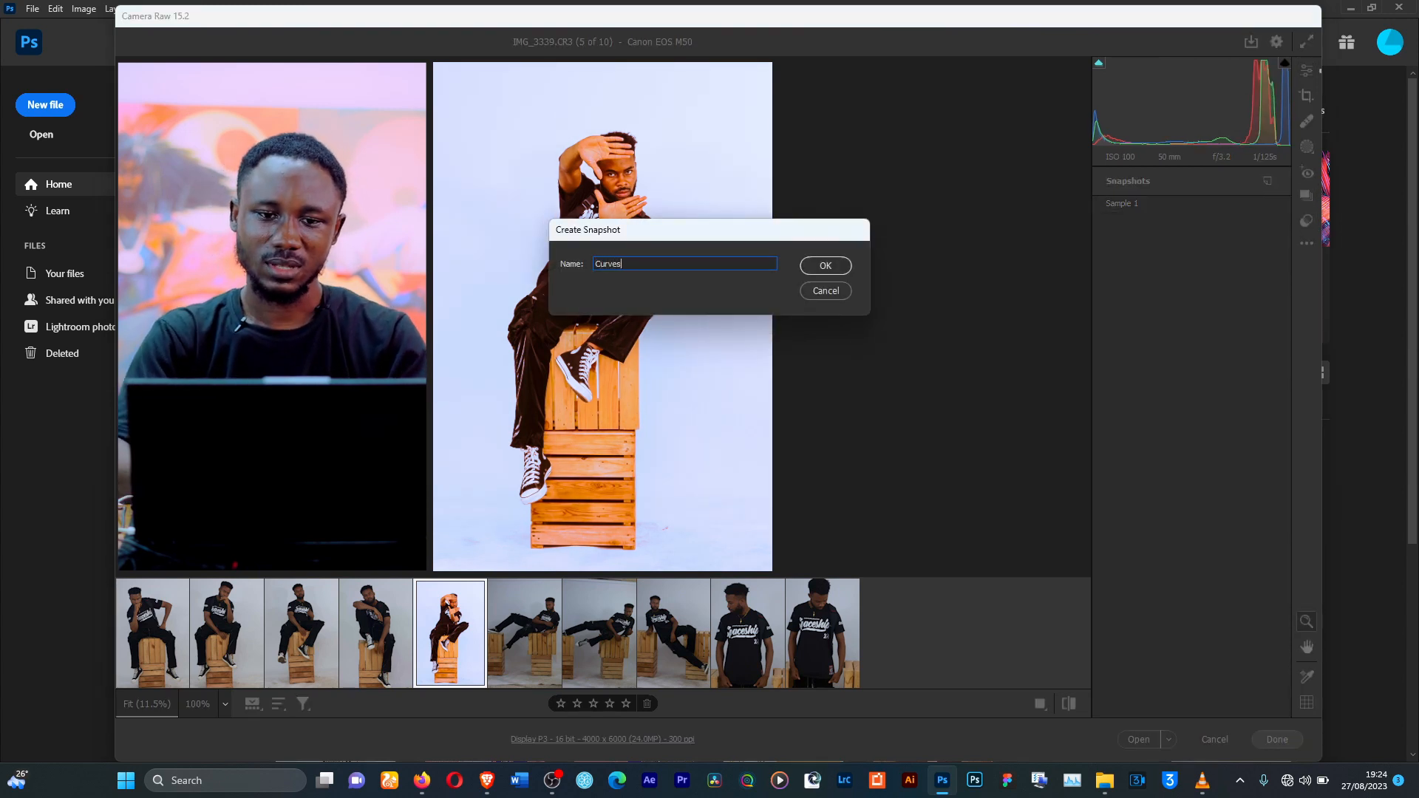
{"action": "key", "text": "Return"}
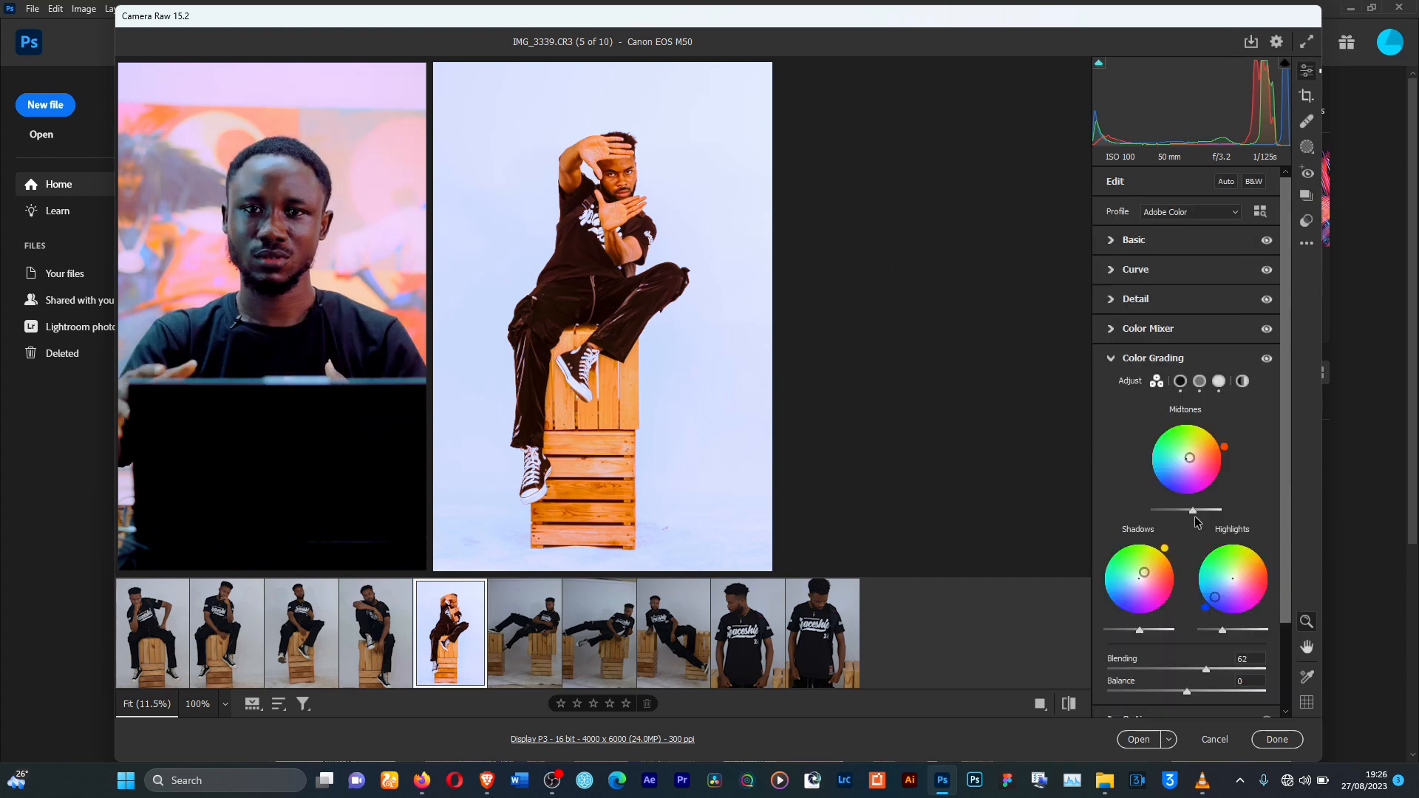
In Color Grading, set the highlights luminance to 28 and the blending to 86.
{"action": "mouse_move", "coordinate": [1194, 512]}
{"action": "left_mouse_down"}
{"action": "mouse_move", "coordinate": [1174, 511]}
{"action": "mouse_move", "coordinate": [1178, 527]}
{"action": "left_mouse_up"}
{"action": "left_click_drag", "start_coordinate": [1143, 632], "coordinate": [1245, 635]}
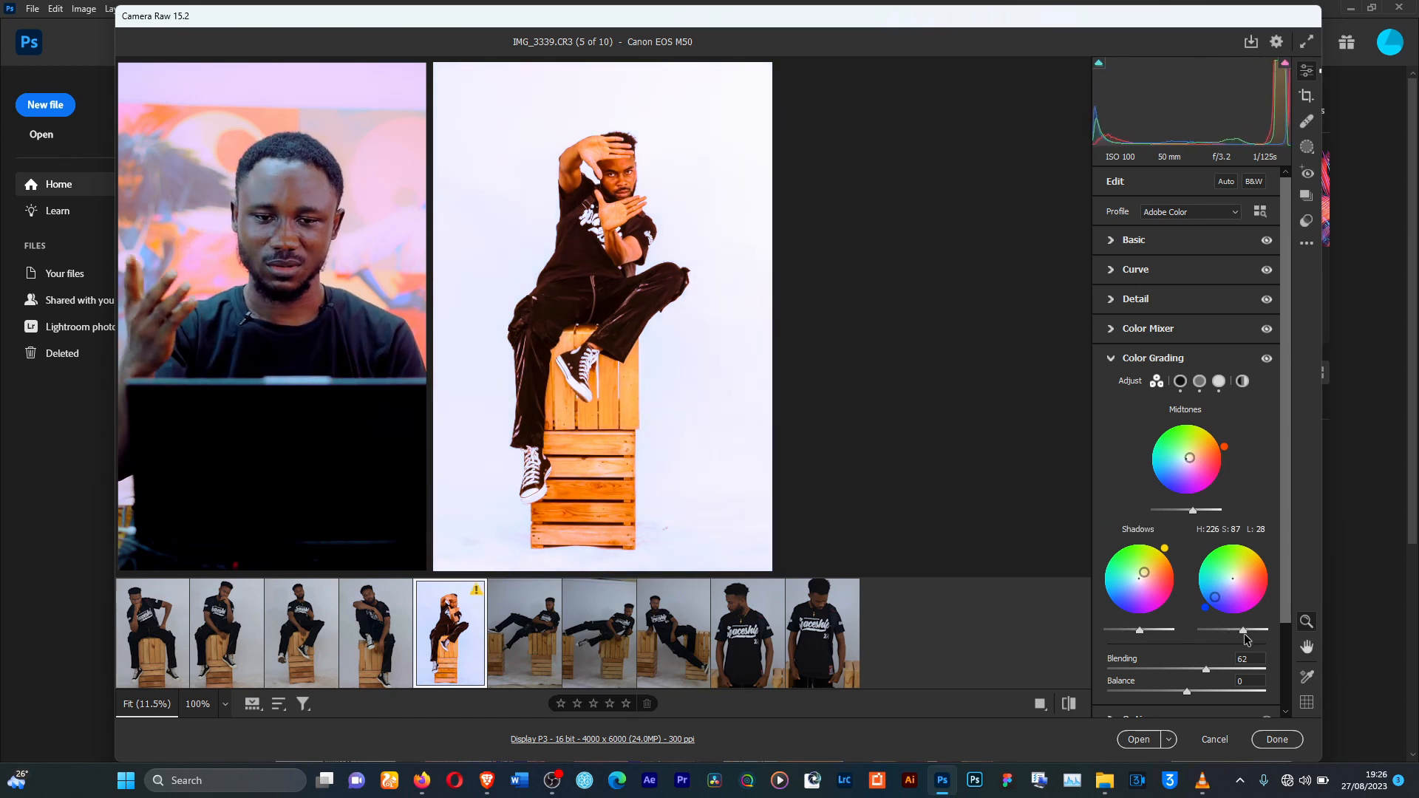
{"action": "scroll", "coordinate": [1208, 628], "scroll_direction": "down", "scroll_amount": 2}
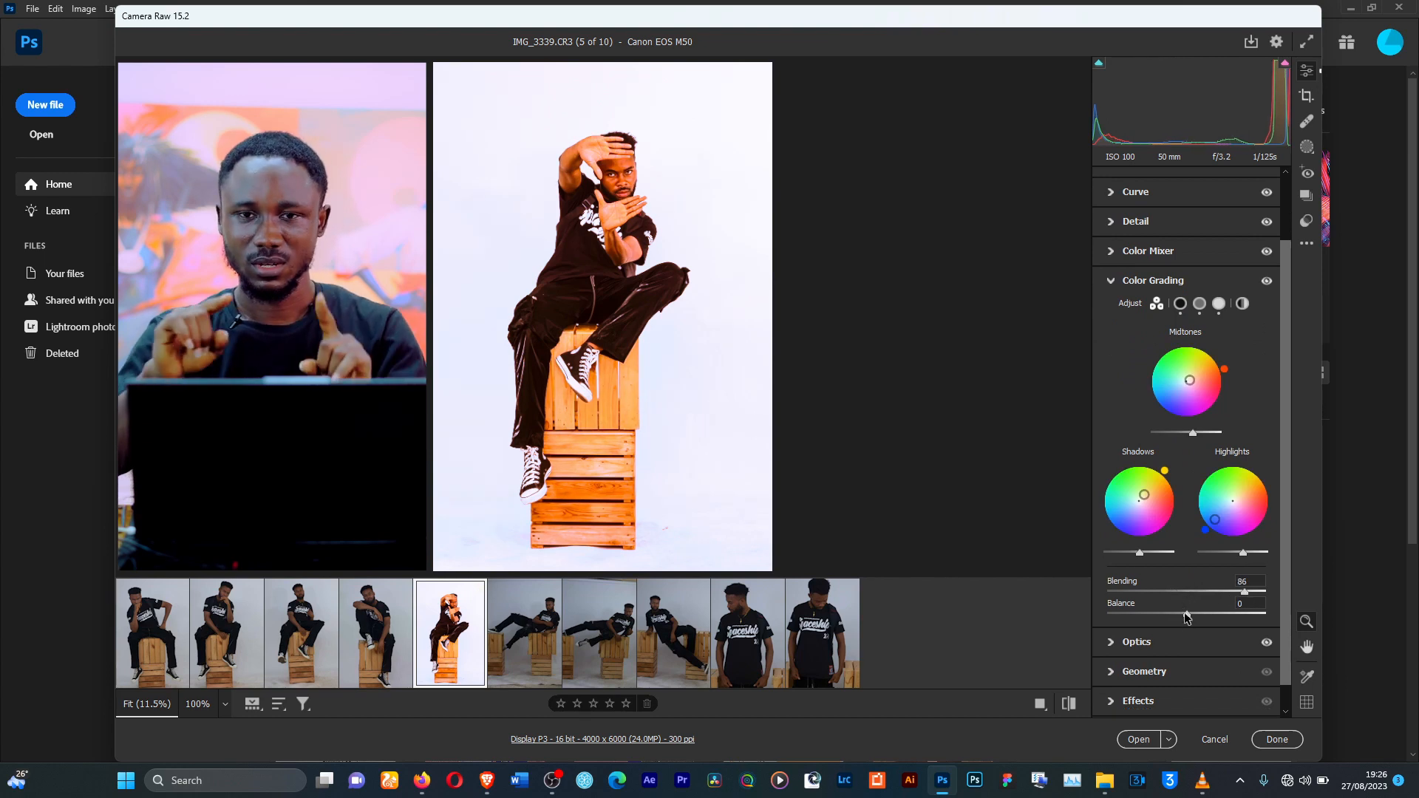
Correct the white balance by sampling the photo's pale background and adjusting temperature to 5700, with tint at -8.
{"action": "left_click", "coordinate": [1150, 641]}
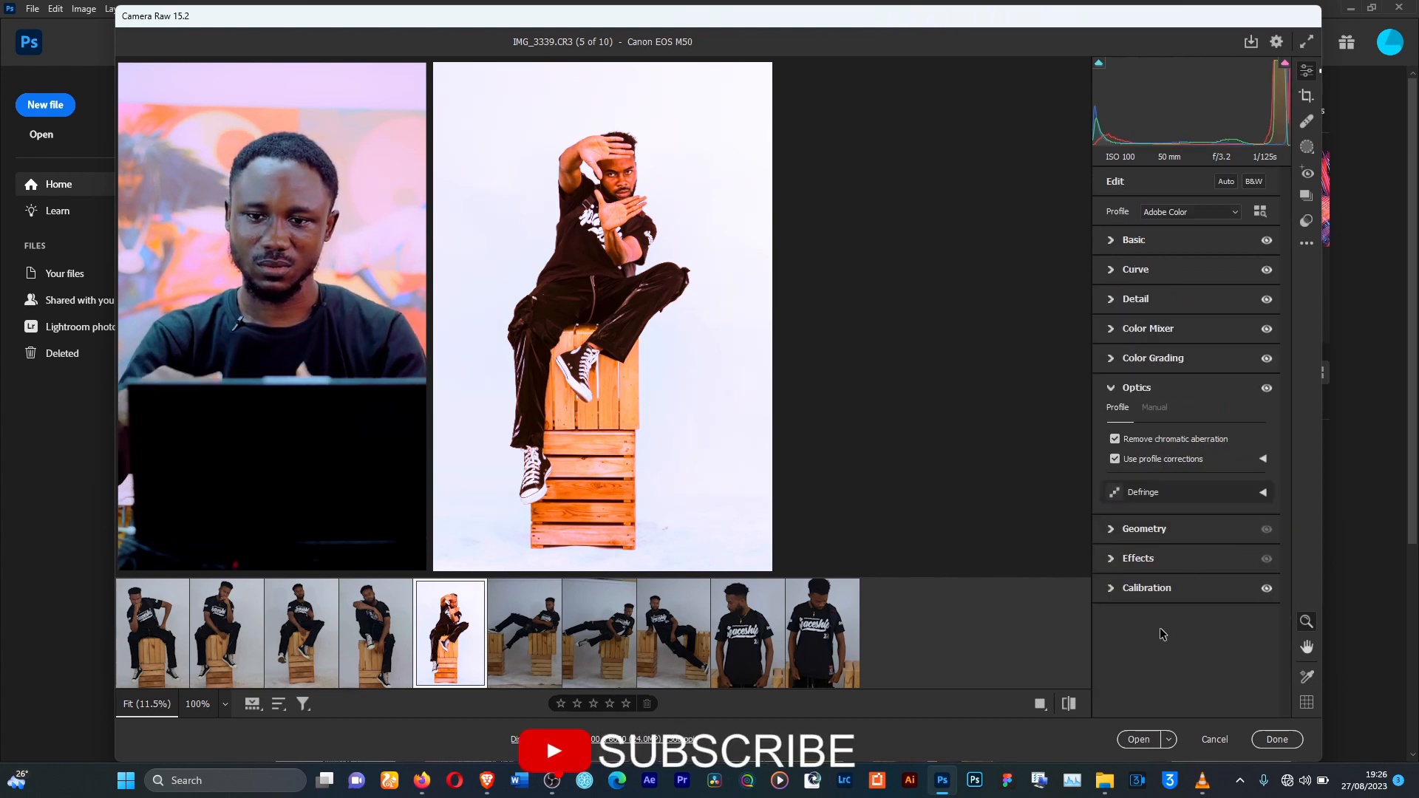
{"action": "left_click", "coordinate": [1113, 301]}
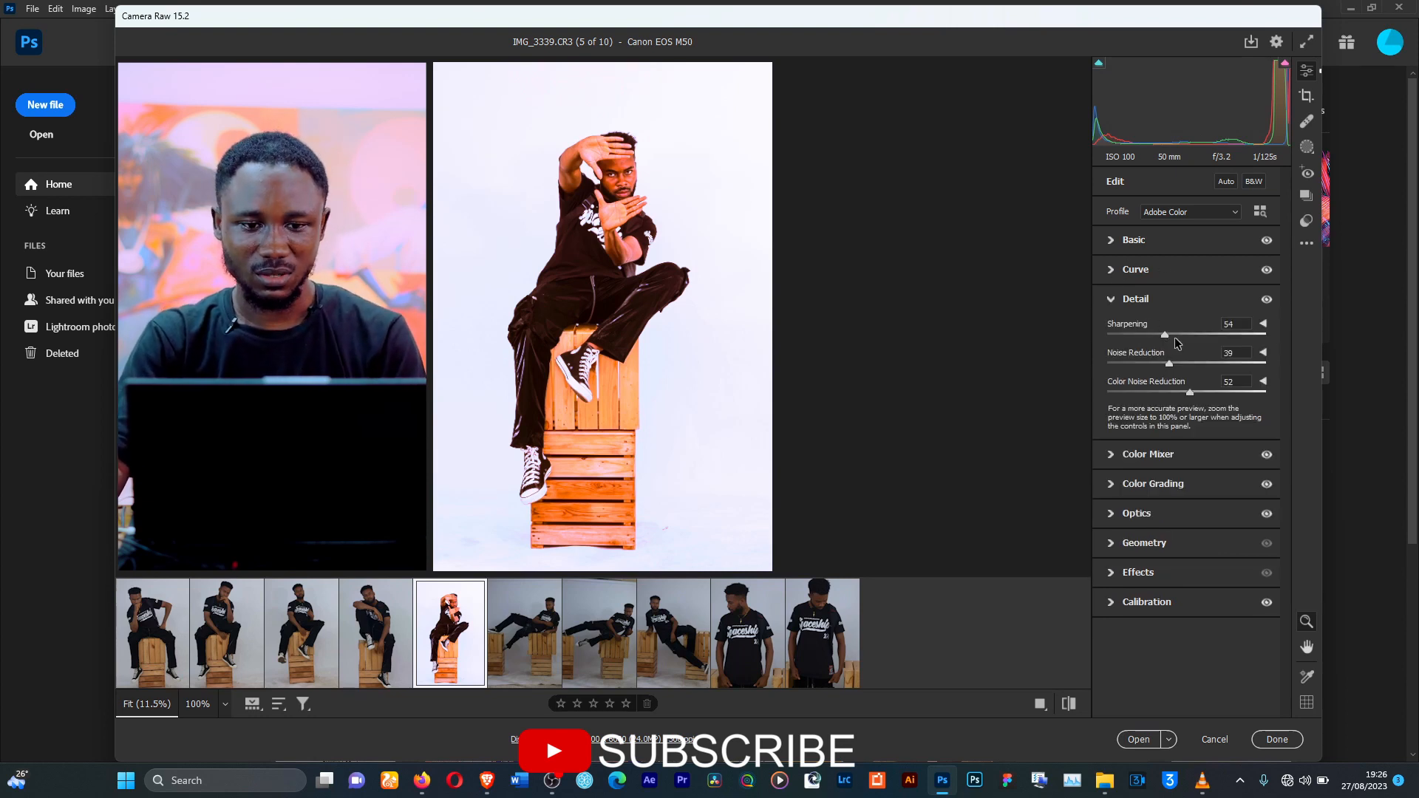
{"action": "left_click", "coordinate": [1114, 240]}
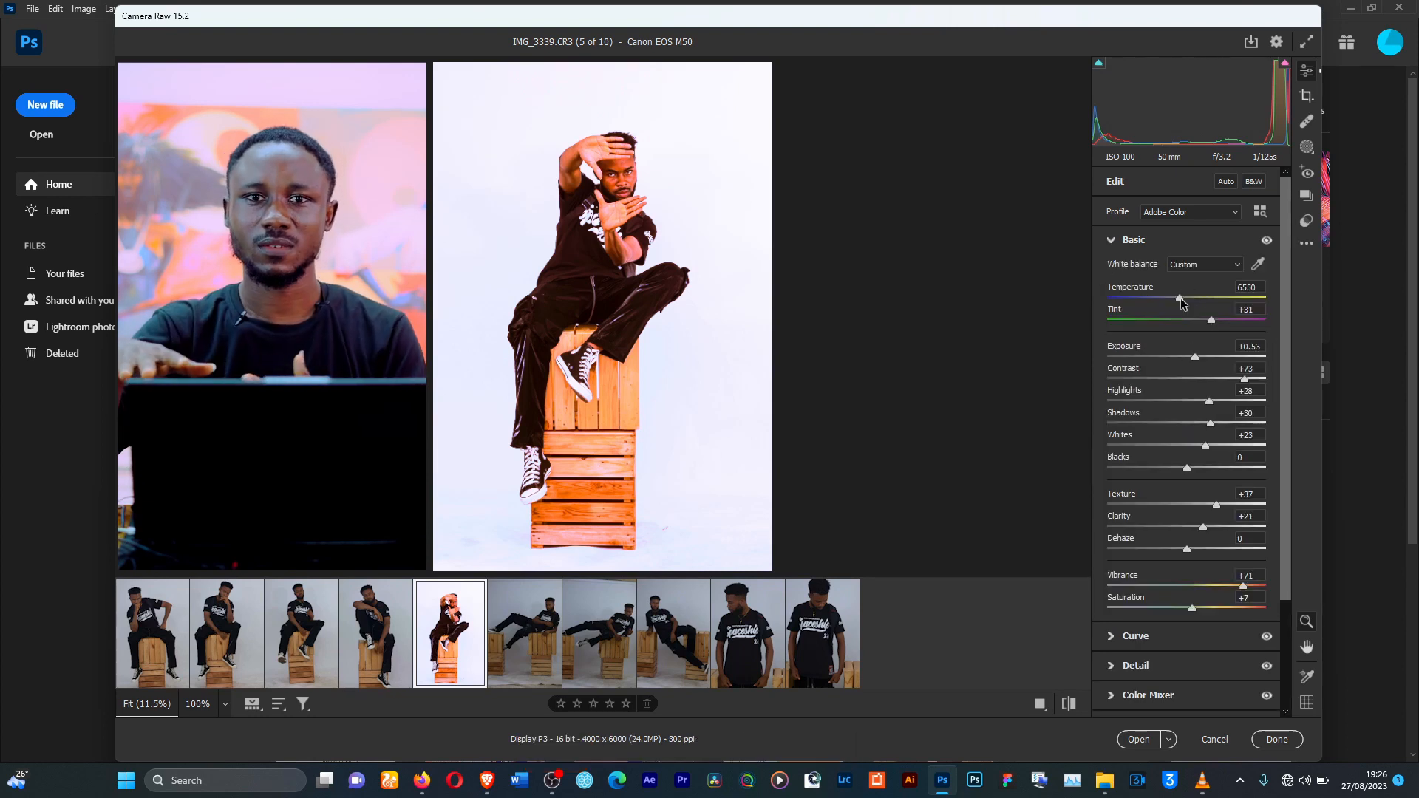
{"action": "left_click_drag", "start_coordinate": [1198, 298], "coordinate": [1192, 298]}
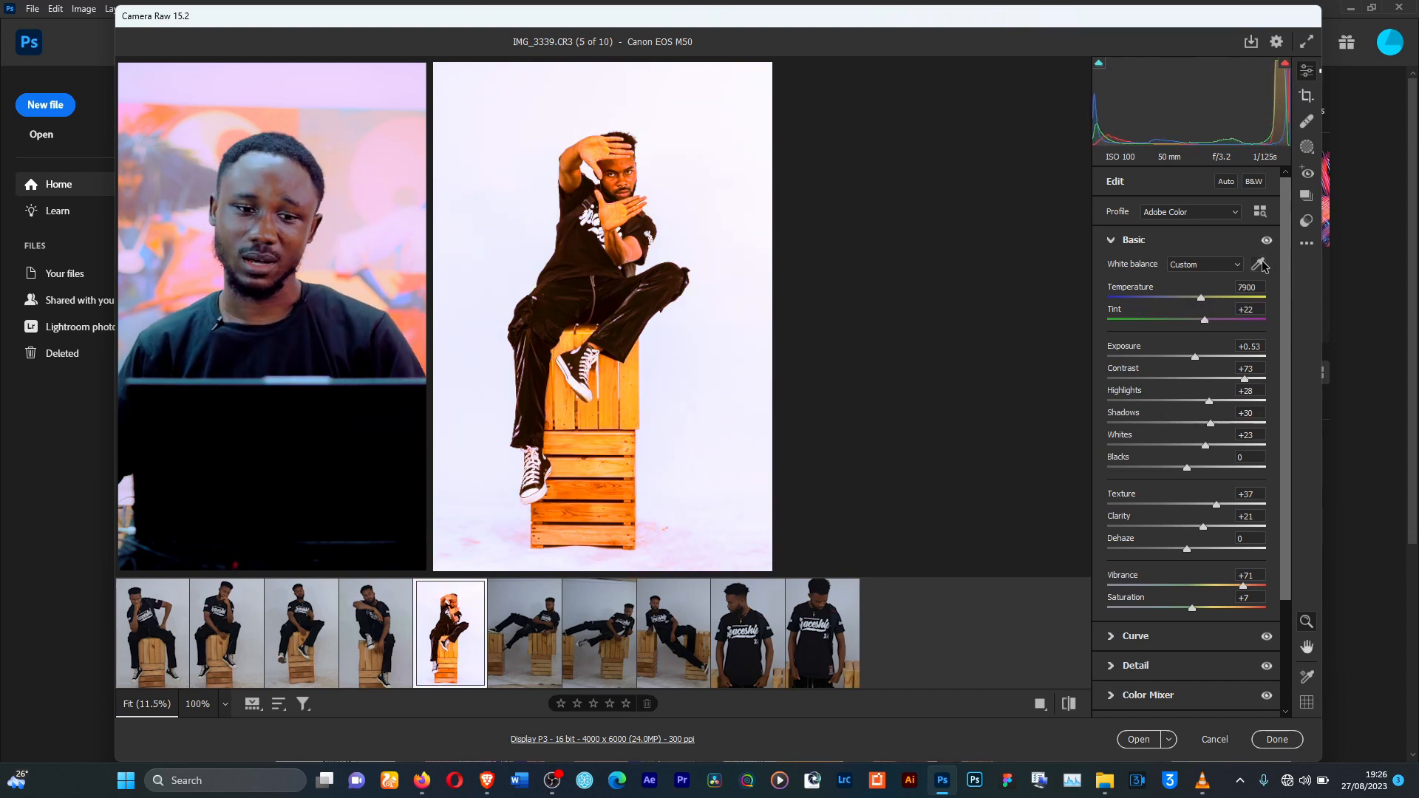
{"action": "left_click", "coordinate": [675, 192]}
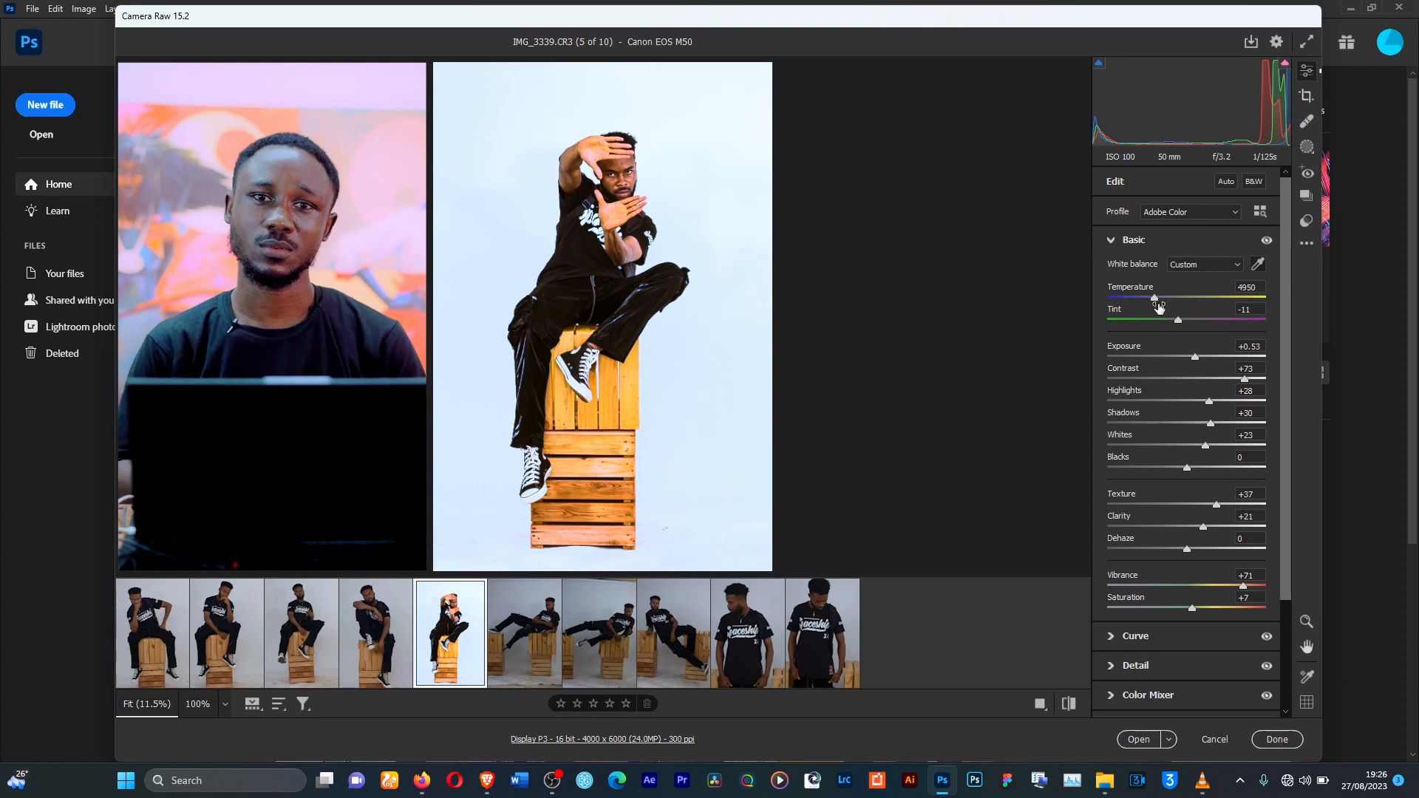
{"action": "left_click_drag", "start_coordinate": [1154, 298], "coordinate": [1170, 298]}
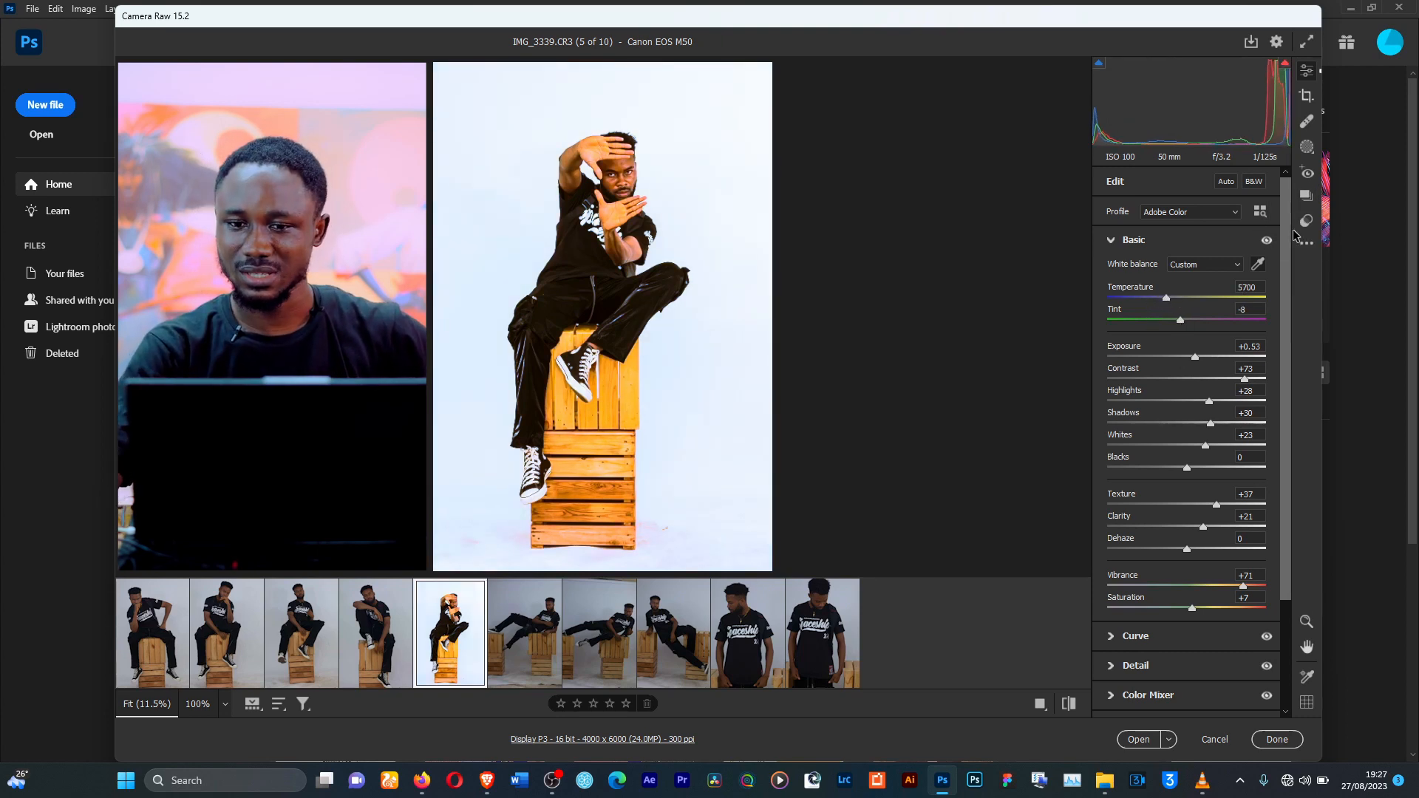
Save the color-graded version of the photo as a snapshot named Grade.
{"action": "left_click", "coordinate": [1306, 195]}
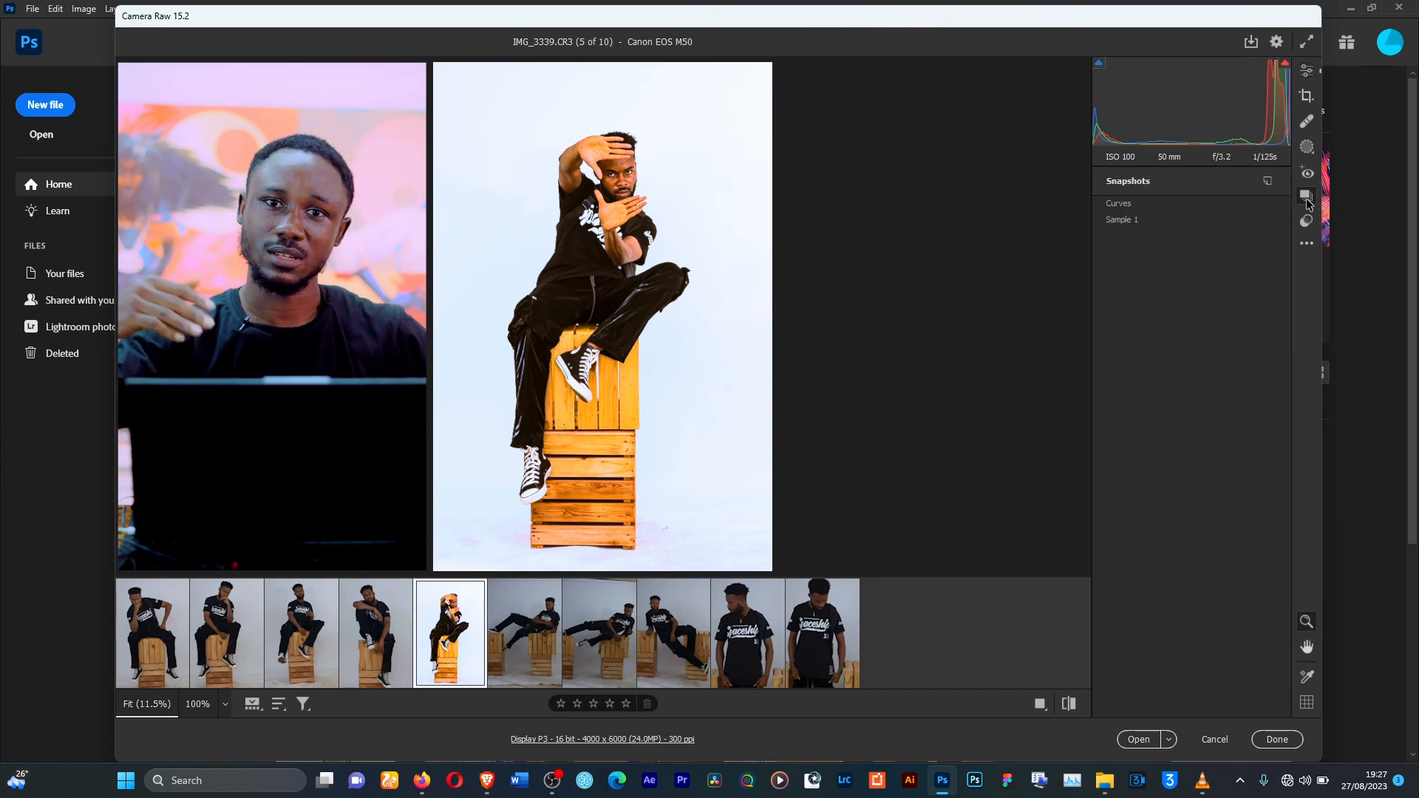
{"action": "left_click", "coordinate": [1267, 182]}
{"action": "type", "text": "Grad"}
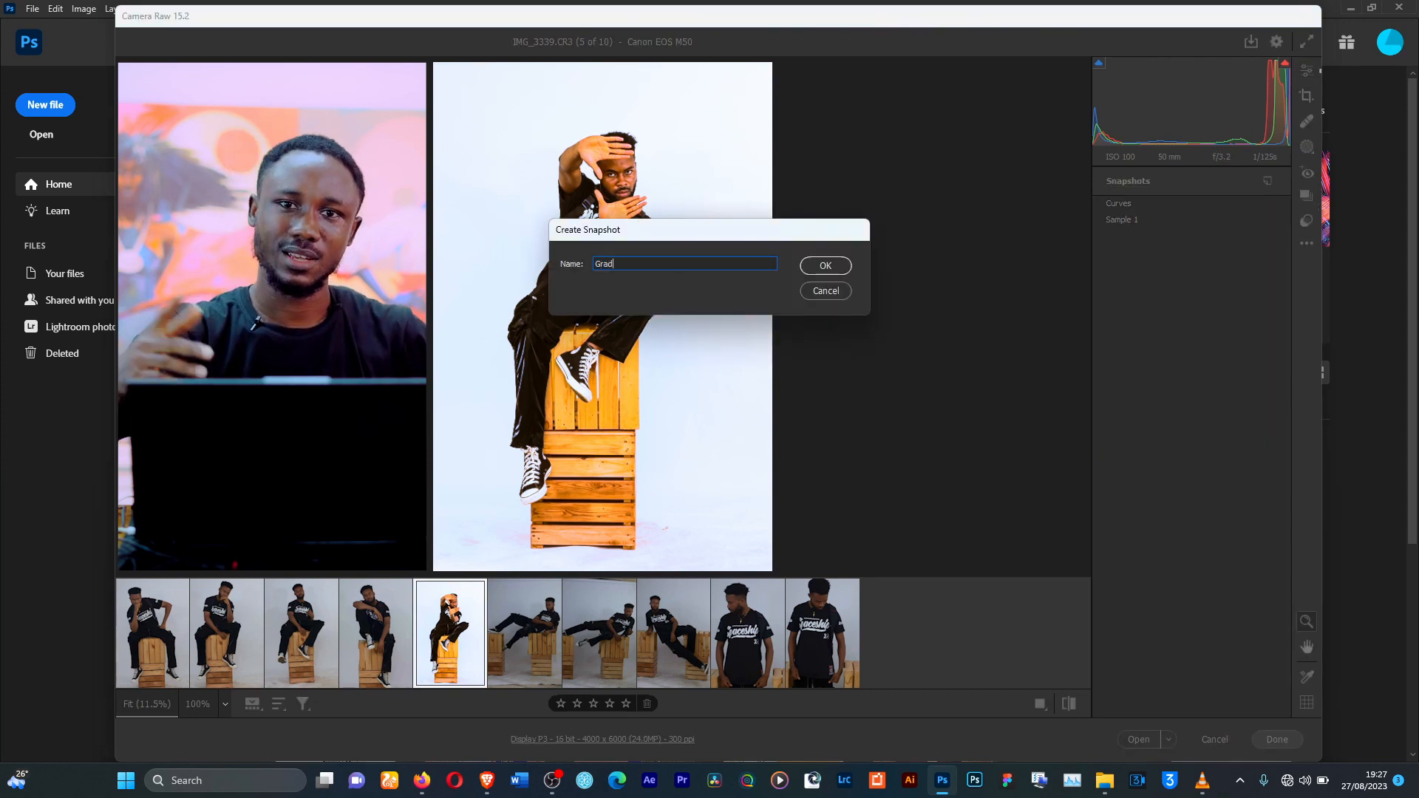
{"action": "type", "text": "e"}
{"action": "key", "text": "Return"}
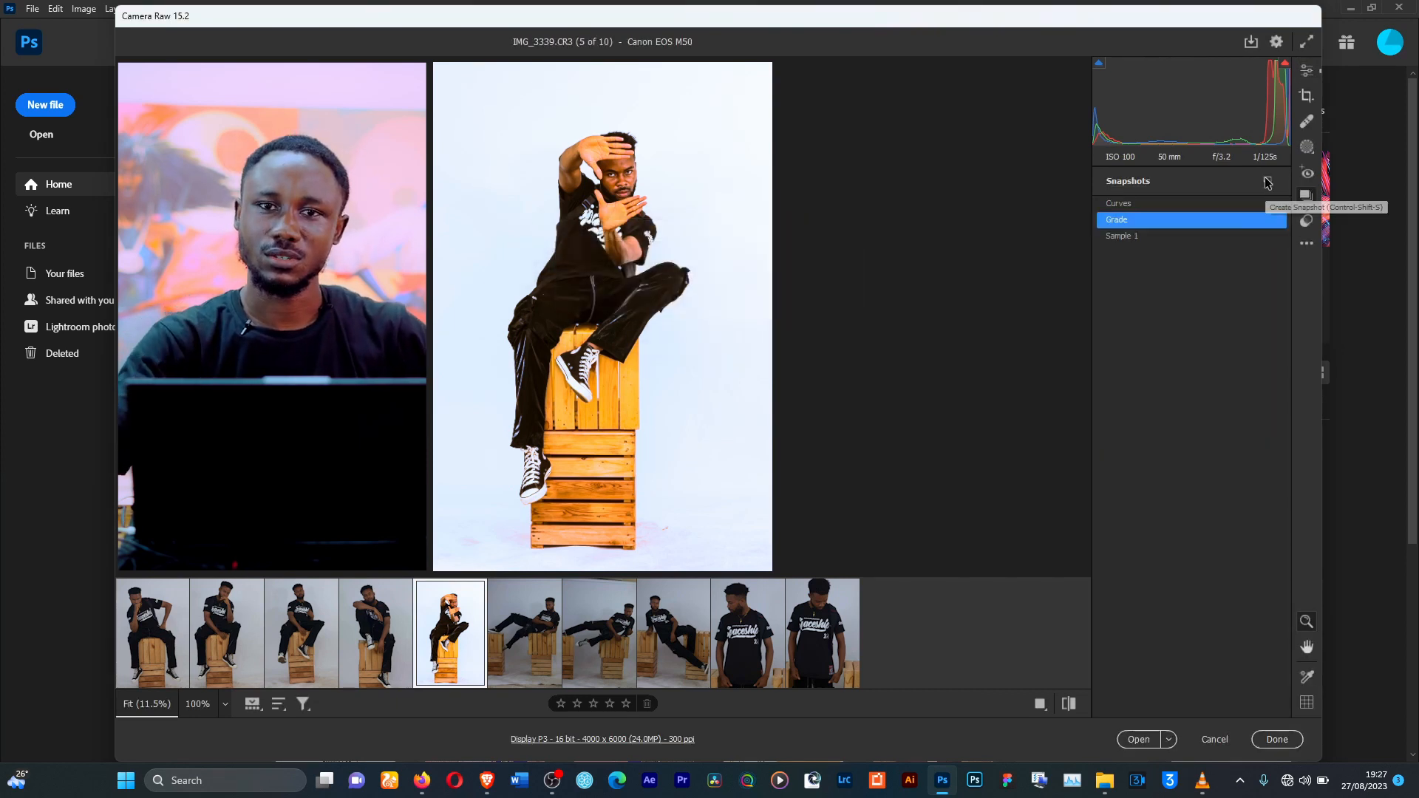
Compare the editing stages of the photo by viewing the Sample 1, Curves and Grade snapshots in turn.
{"action": "left_click", "coordinate": [1182, 235]}
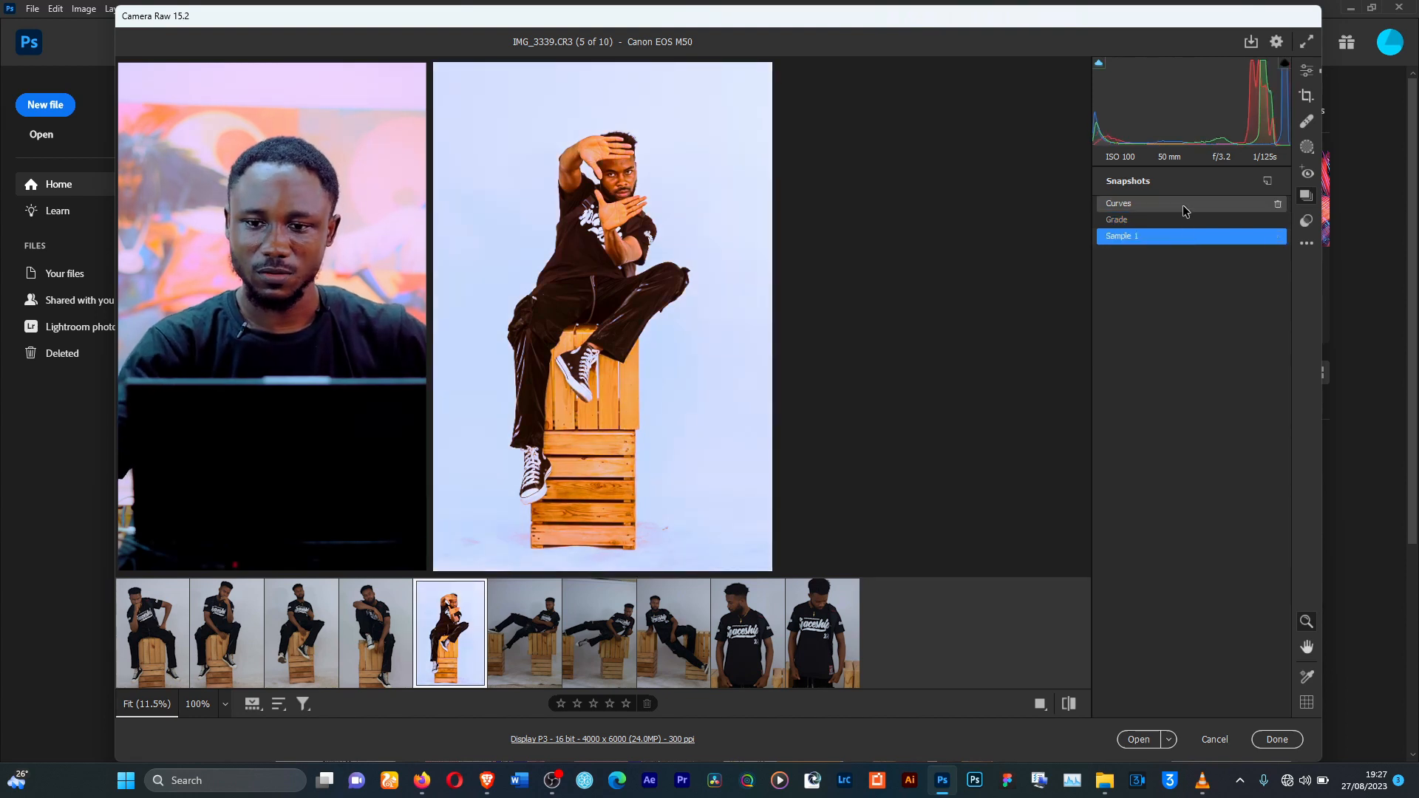
{"action": "left_click", "coordinate": [1184, 206]}
{"action": "left_click", "coordinate": [1180, 220]}
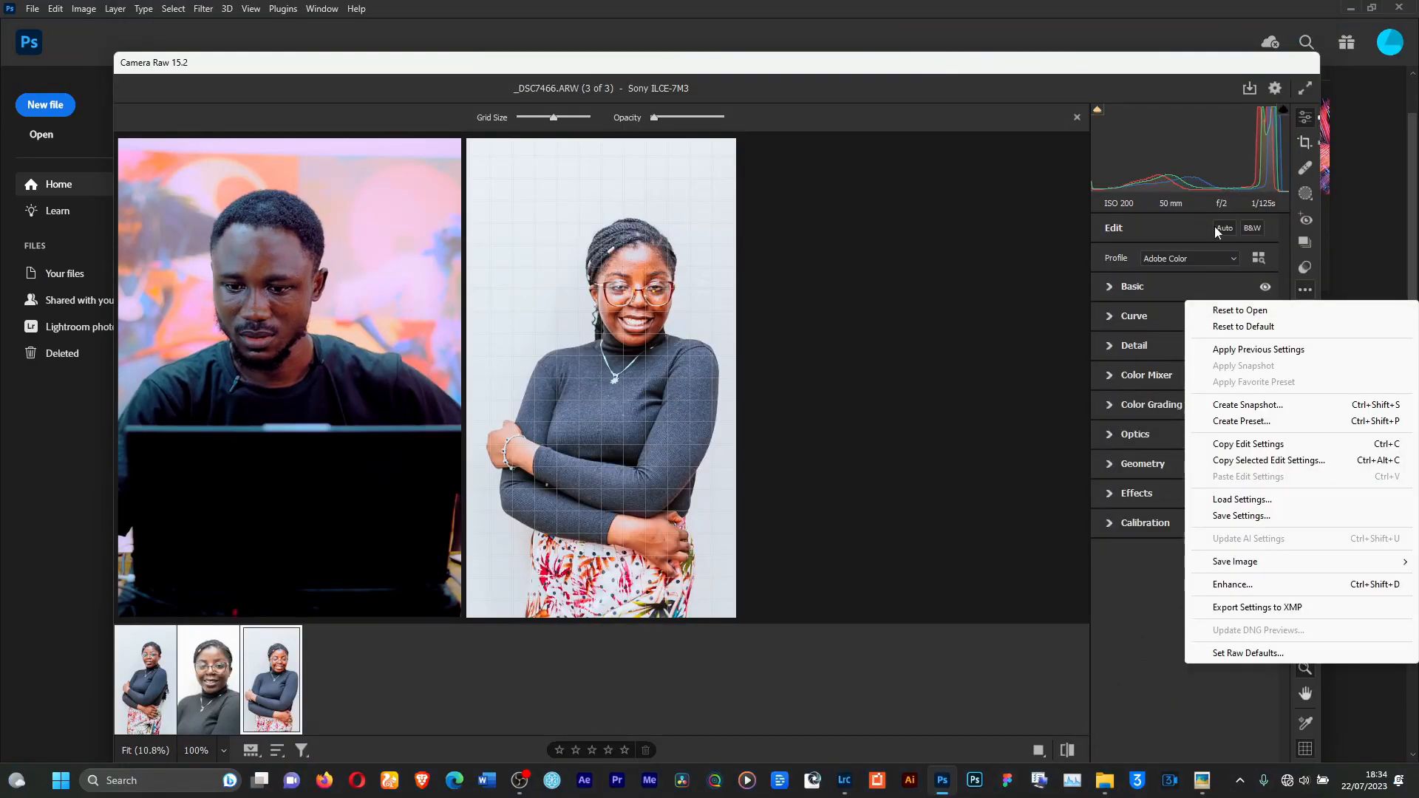
Look over the additional image settings commands and place a color sampler point on the wooden crates in the seated portrait.
{"action": "left_click", "coordinate": [1311, 285]}
{"action": "left_click", "coordinate": [1180, 619]}
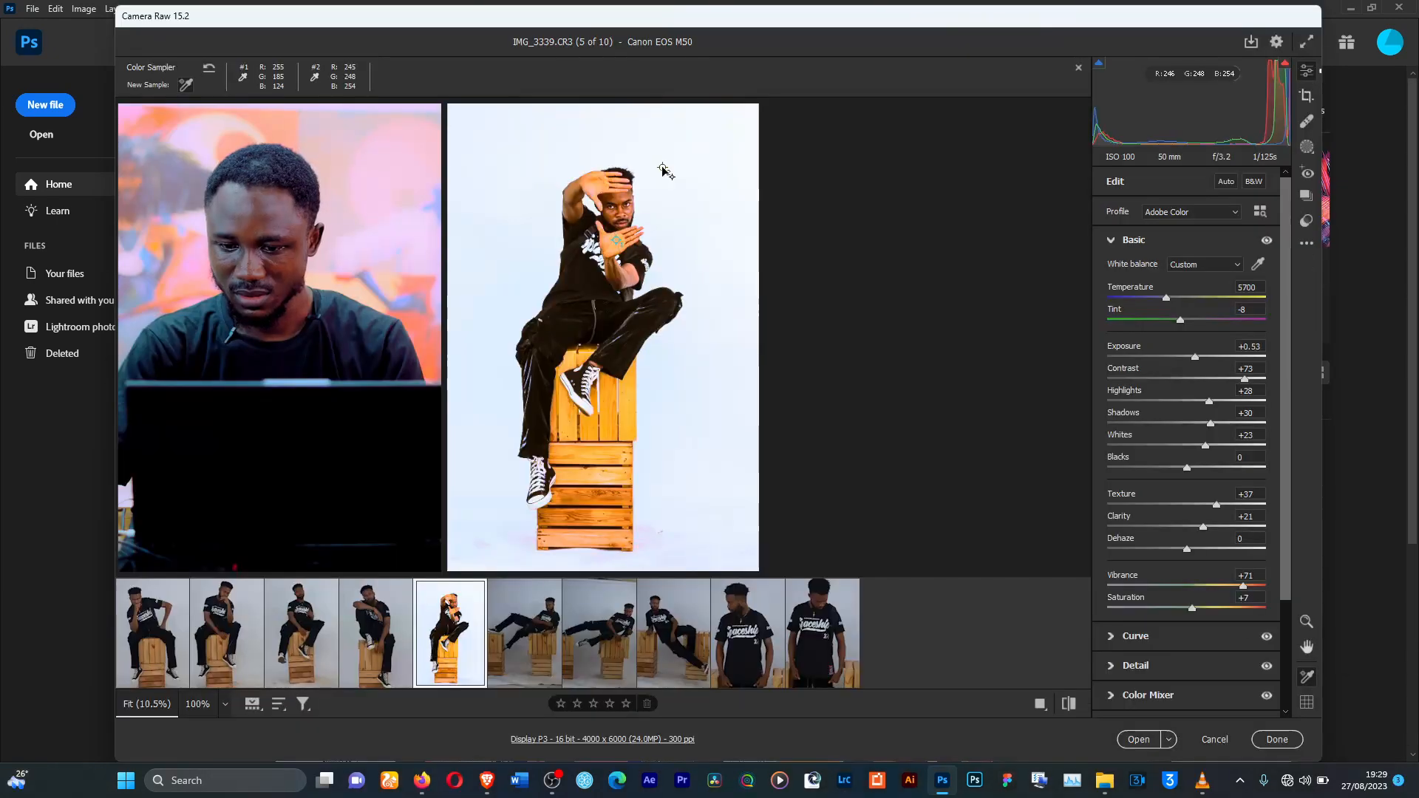
{"action": "left_click", "coordinate": [589, 495]}
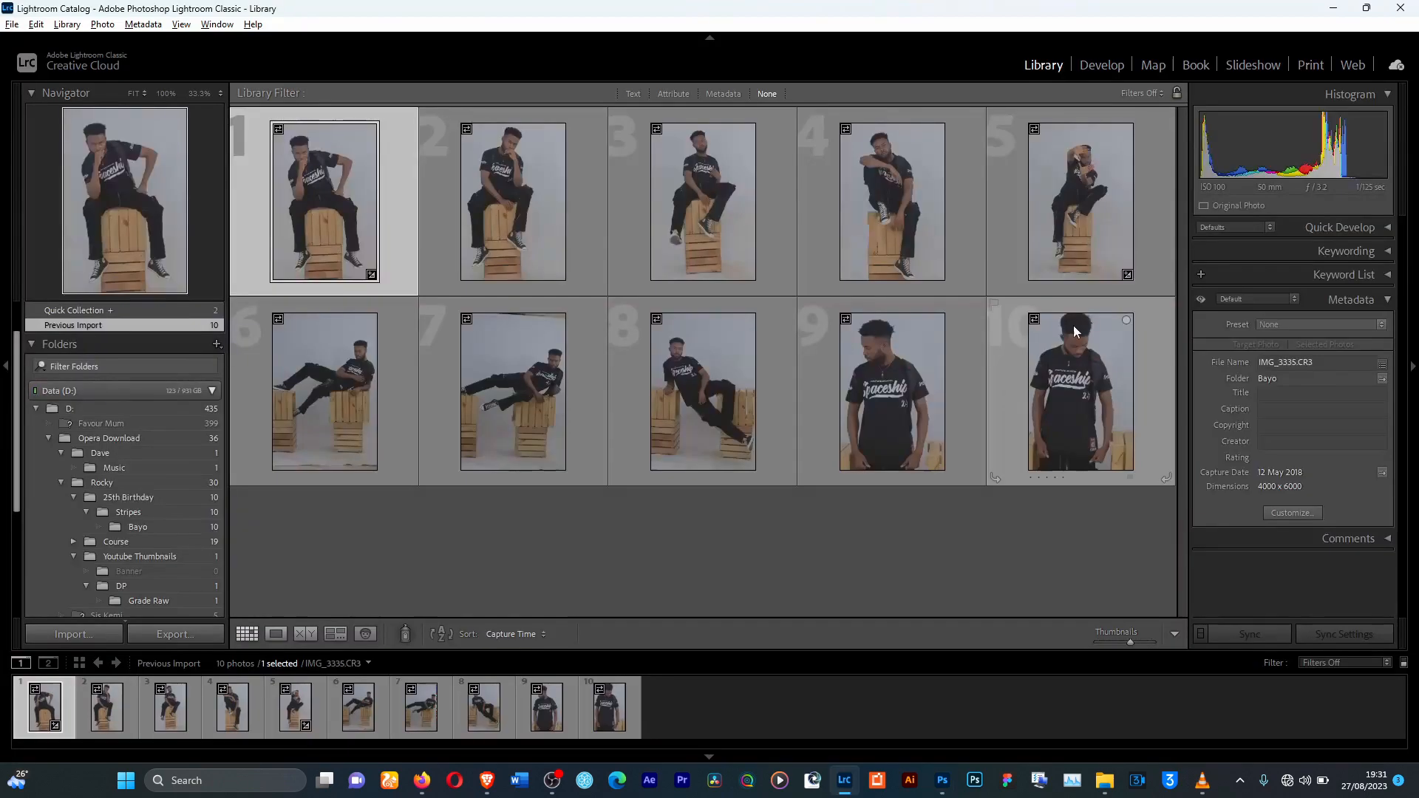
In Lightroom Classic, open the first photo for developing and apply the user preset Rocky No Noise 3.
{"action": "left_click", "coordinate": [1101, 65]}
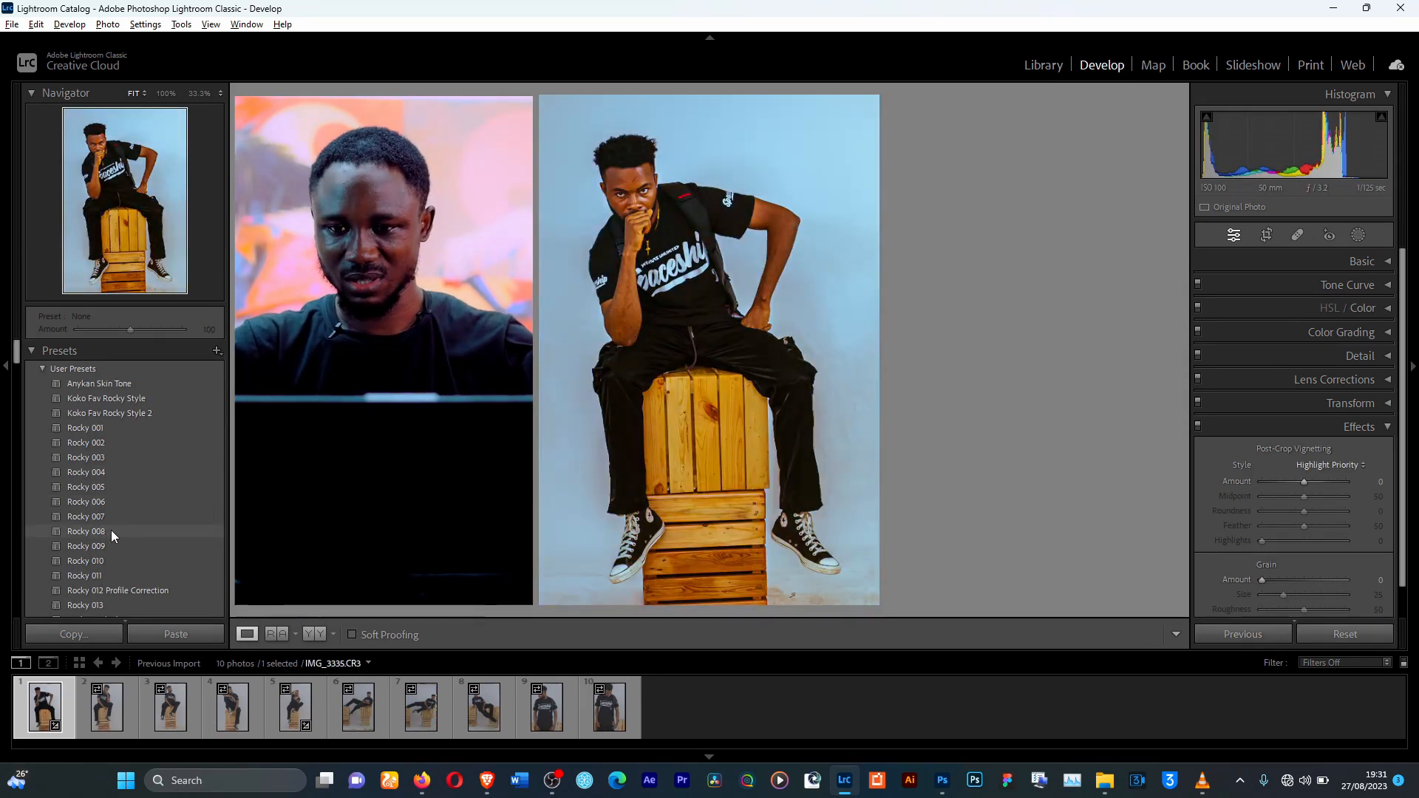
{"action": "scroll", "coordinate": [145, 527], "scroll_direction": "down", "scroll_amount": 5}
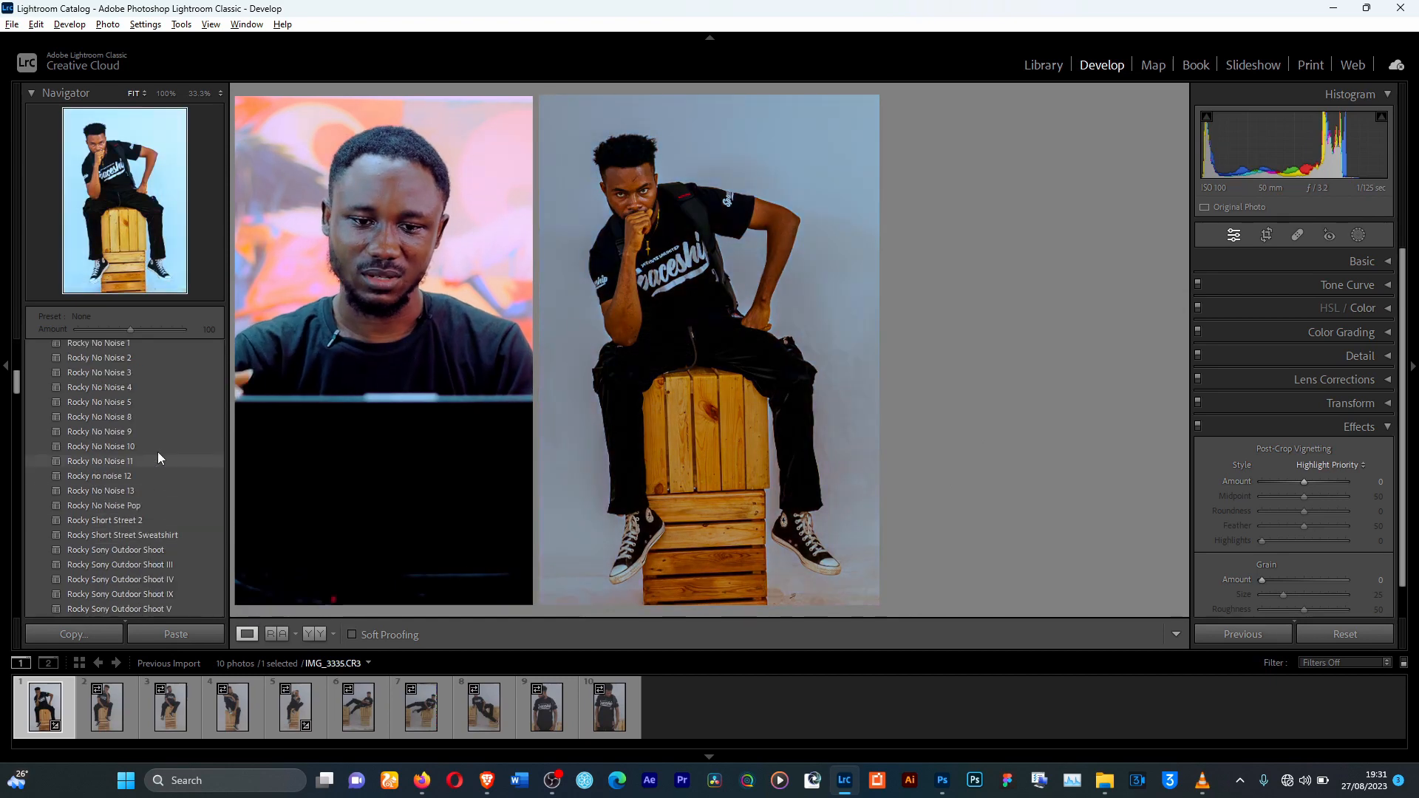
{"action": "left_click", "coordinate": [158, 372]}
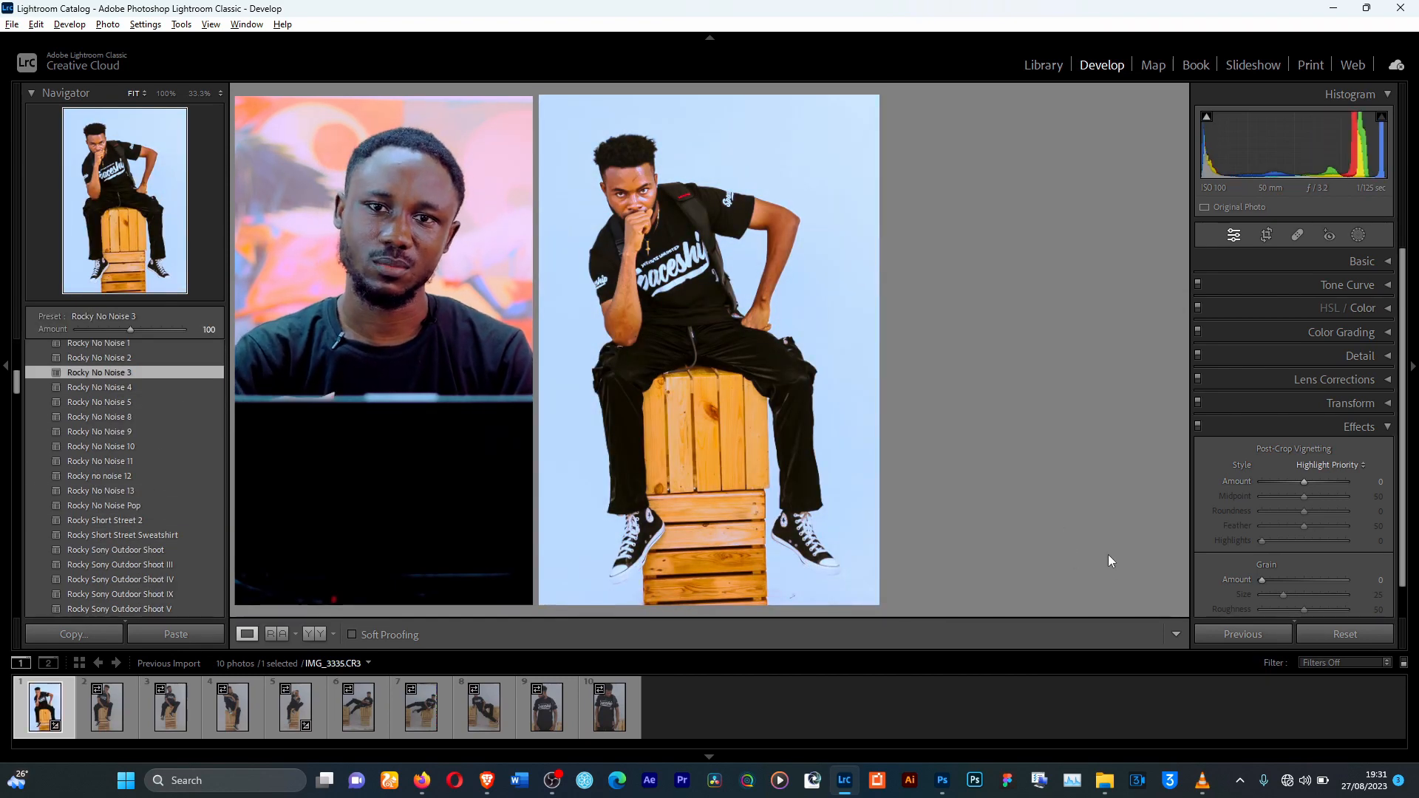
Show the photos in the Library grid, return the first photo to Develop, and collapse its Effects settings to inspect the section beneath.
{"action": "key", "text": "g"}
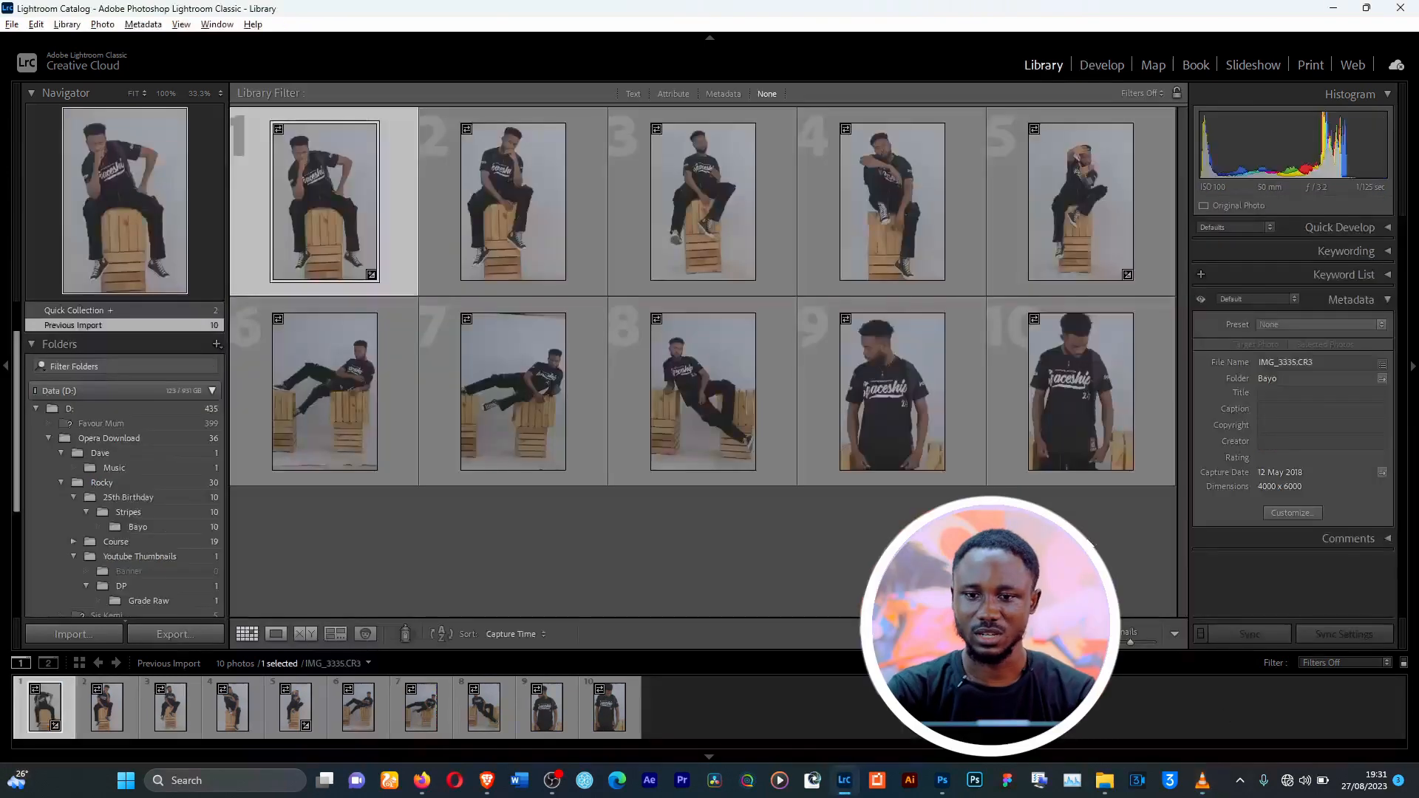
{"action": "left_click", "coordinate": [1112, 69]}
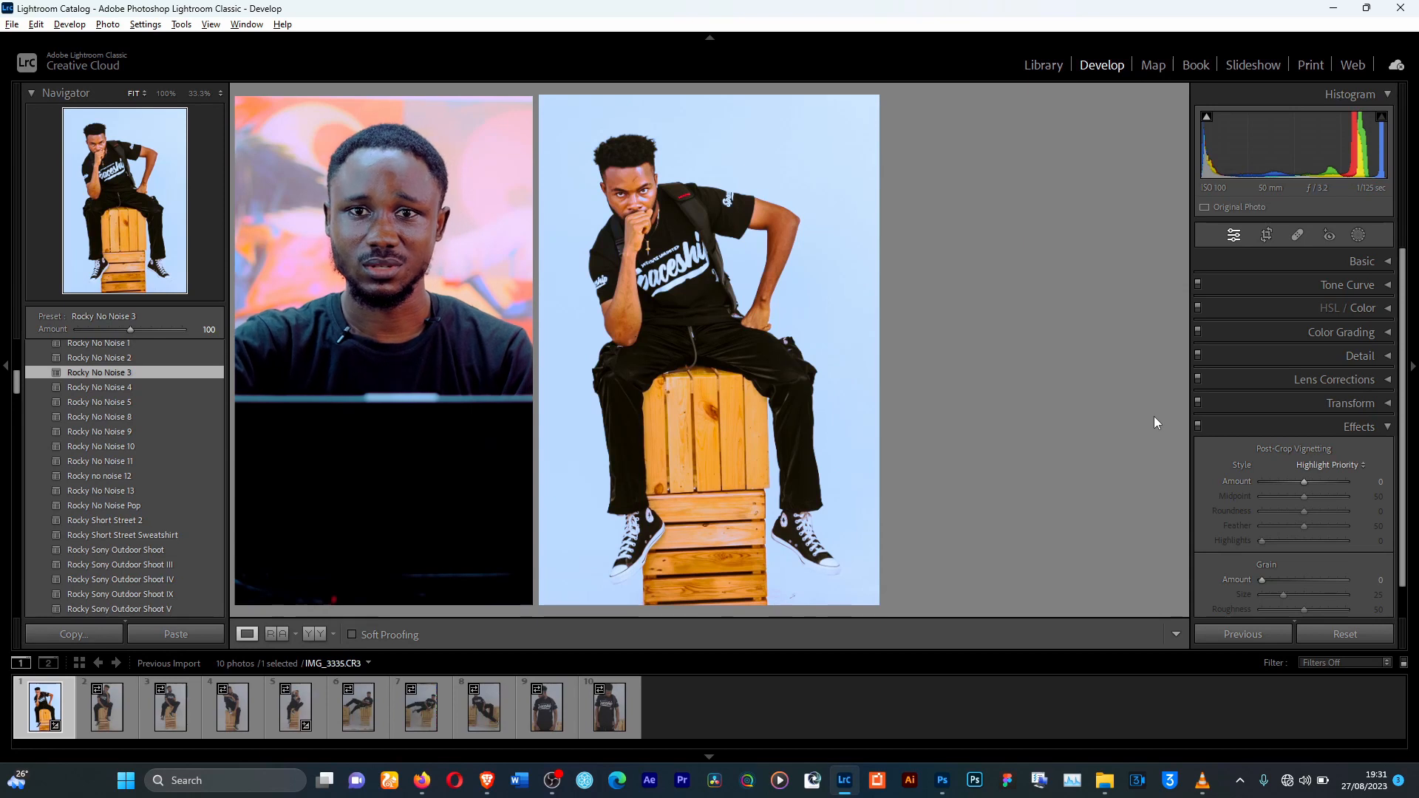
{"action": "left_click", "coordinate": [1387, 428]}
{"action": "left_click", "coordinate": [1386, 450]}
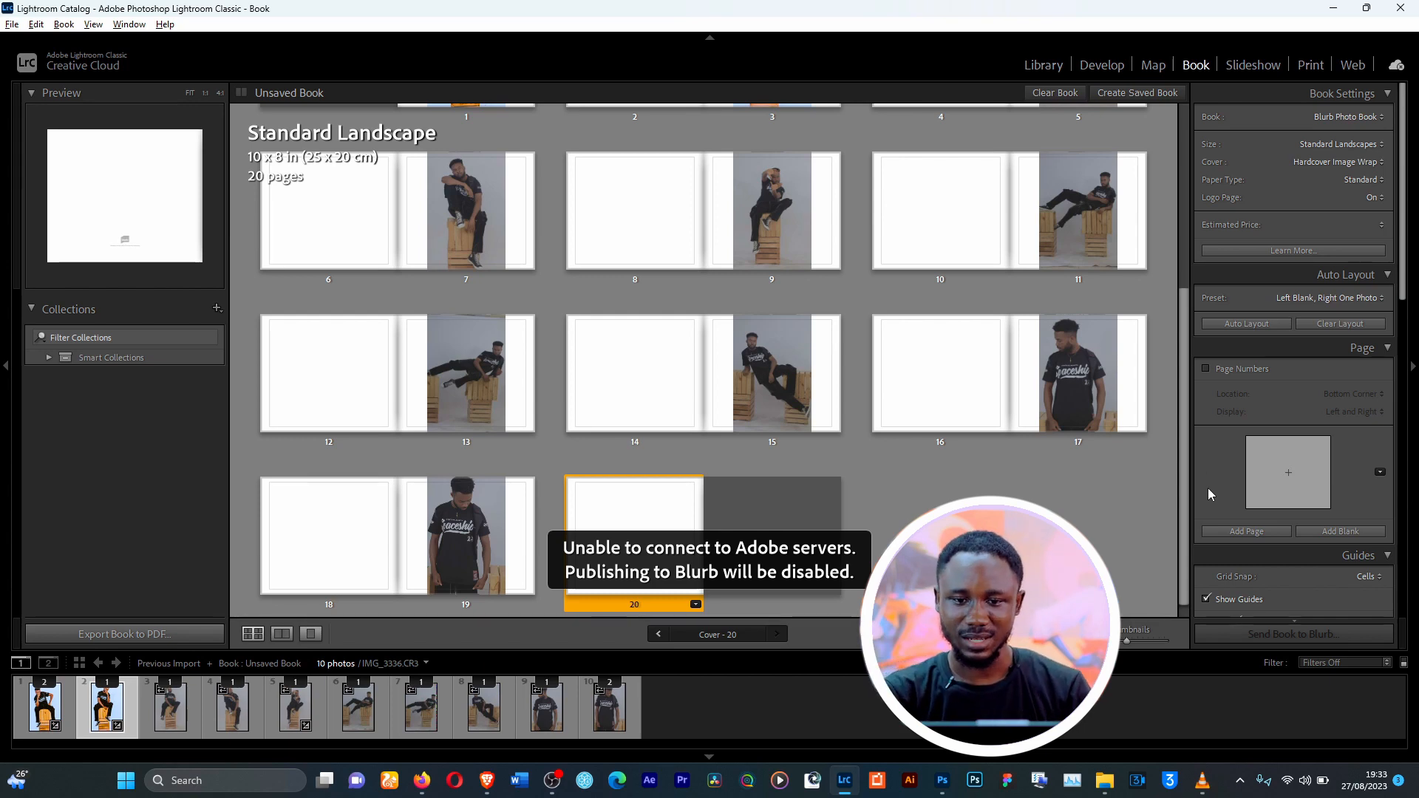
Look over the Book module's page layout, and read through the Slideshow module's introductory tips and its settings.
{"action": "left_click_drag", "start_coordinate": [1187, 481], "coordinate": [1188, 246]}
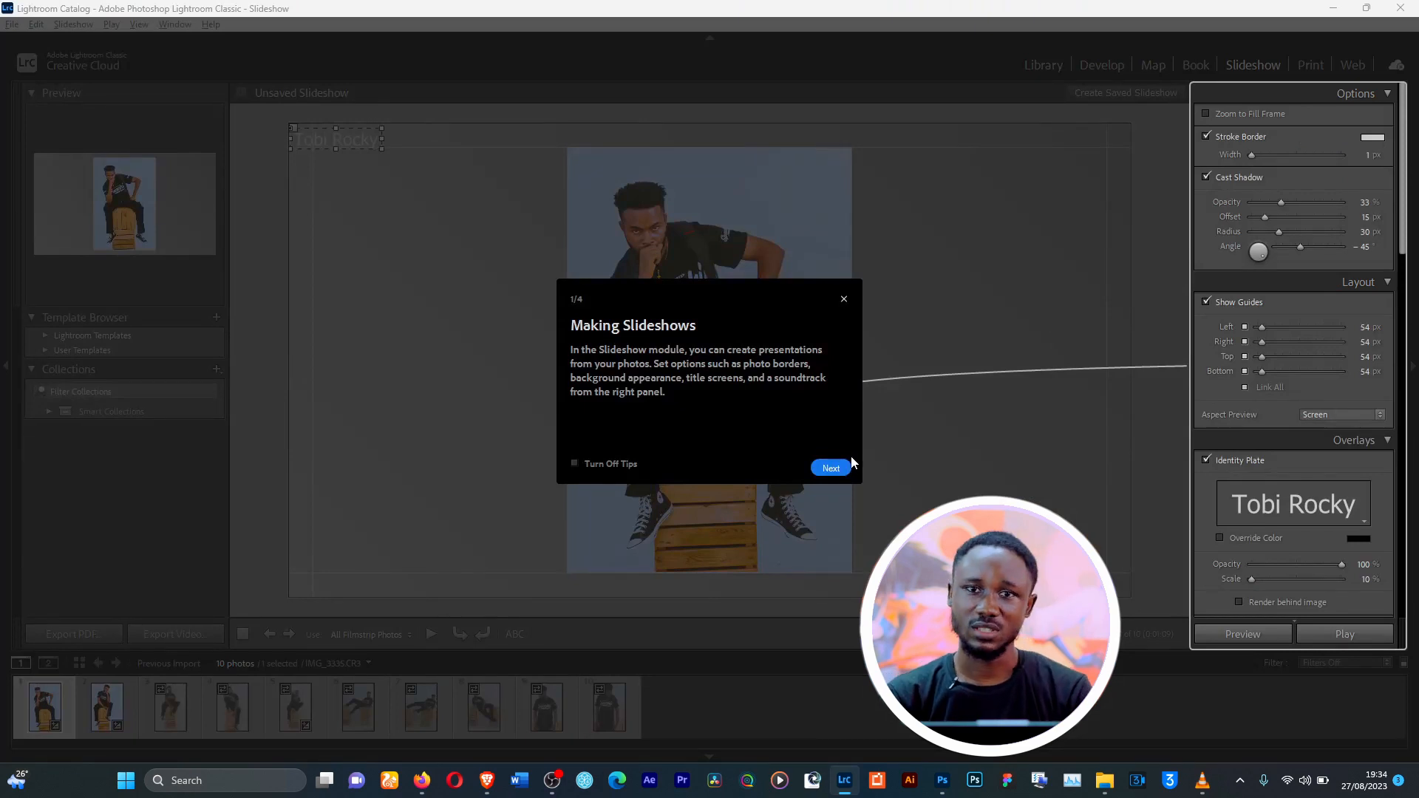
{"action": "left_click", "coordinate": [831, 468]}
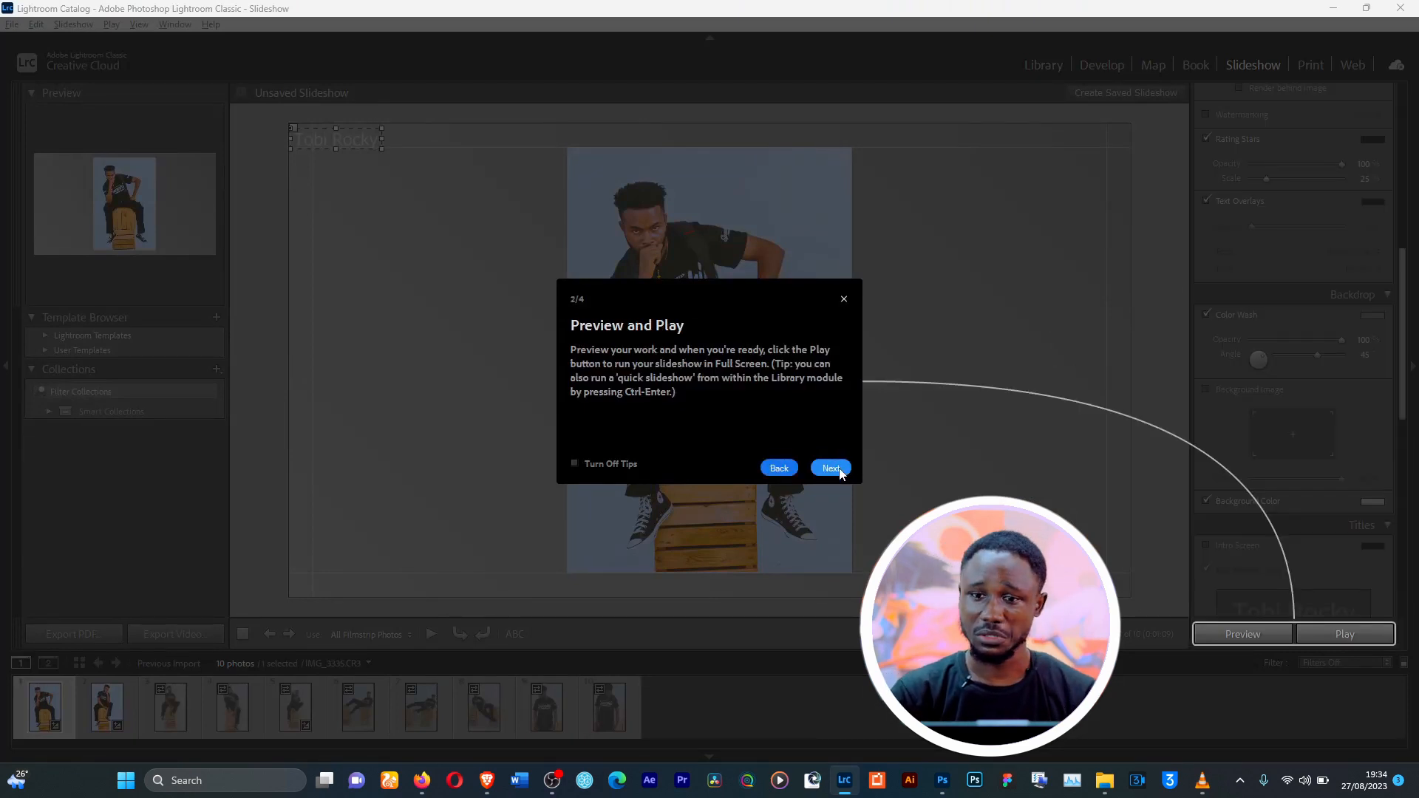
{"action": "left_click", "coordinate": [830, 468]}
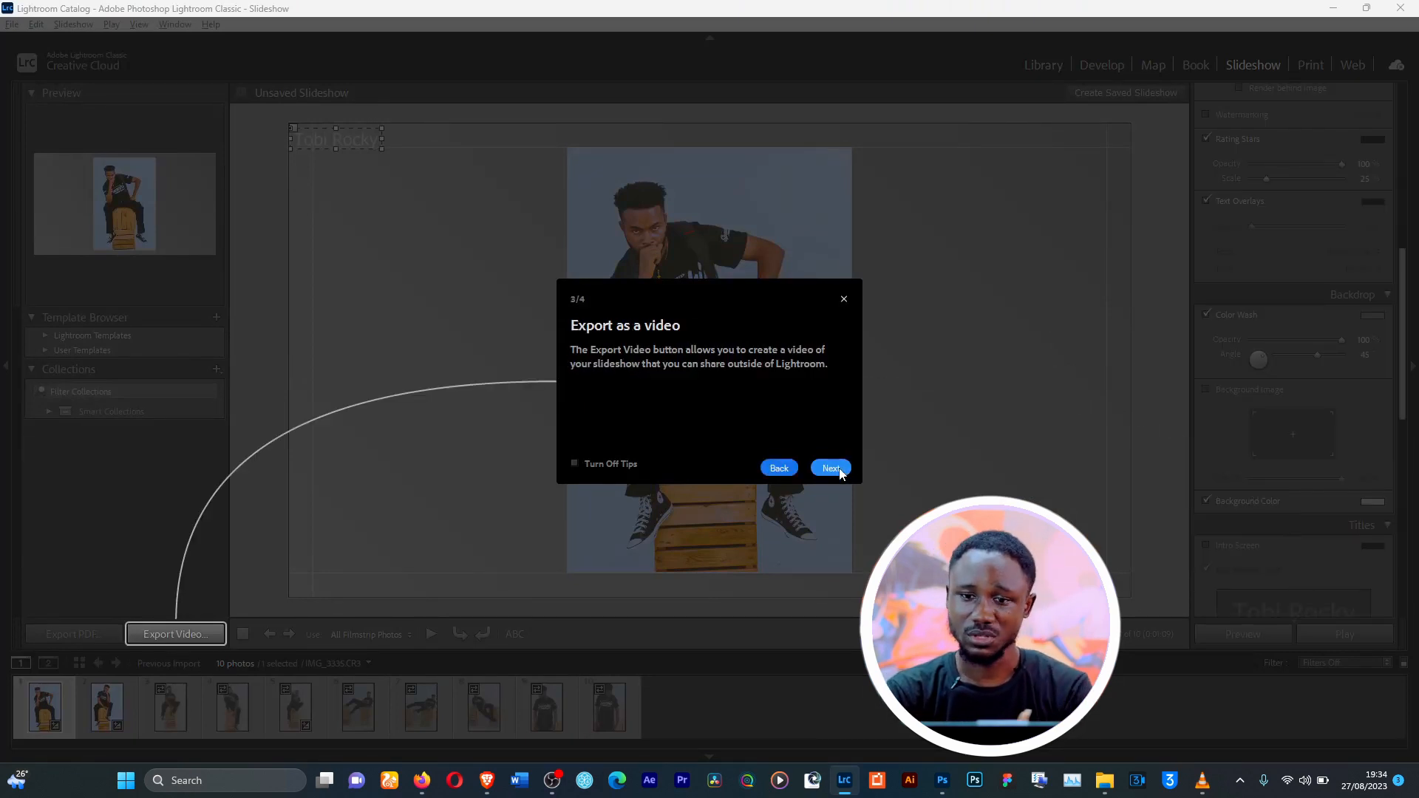
{"action": "left_click", "coordinate": [831, 469]}
{"action": "left_click", "coordinate": [831, 468]}
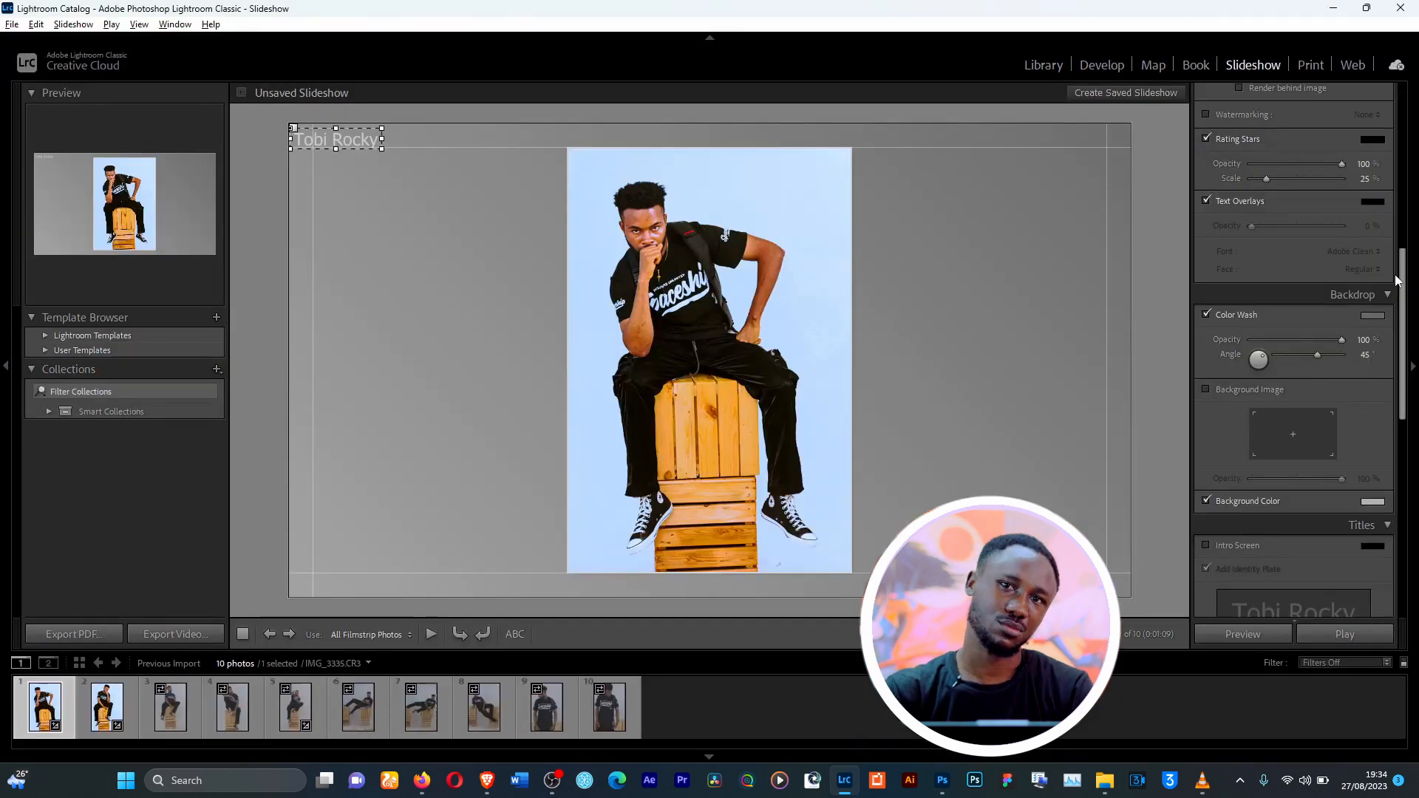
{"action": "left_click_drag", "start_coordinate": [1401, 273], "coordinate": [1407, 443]}
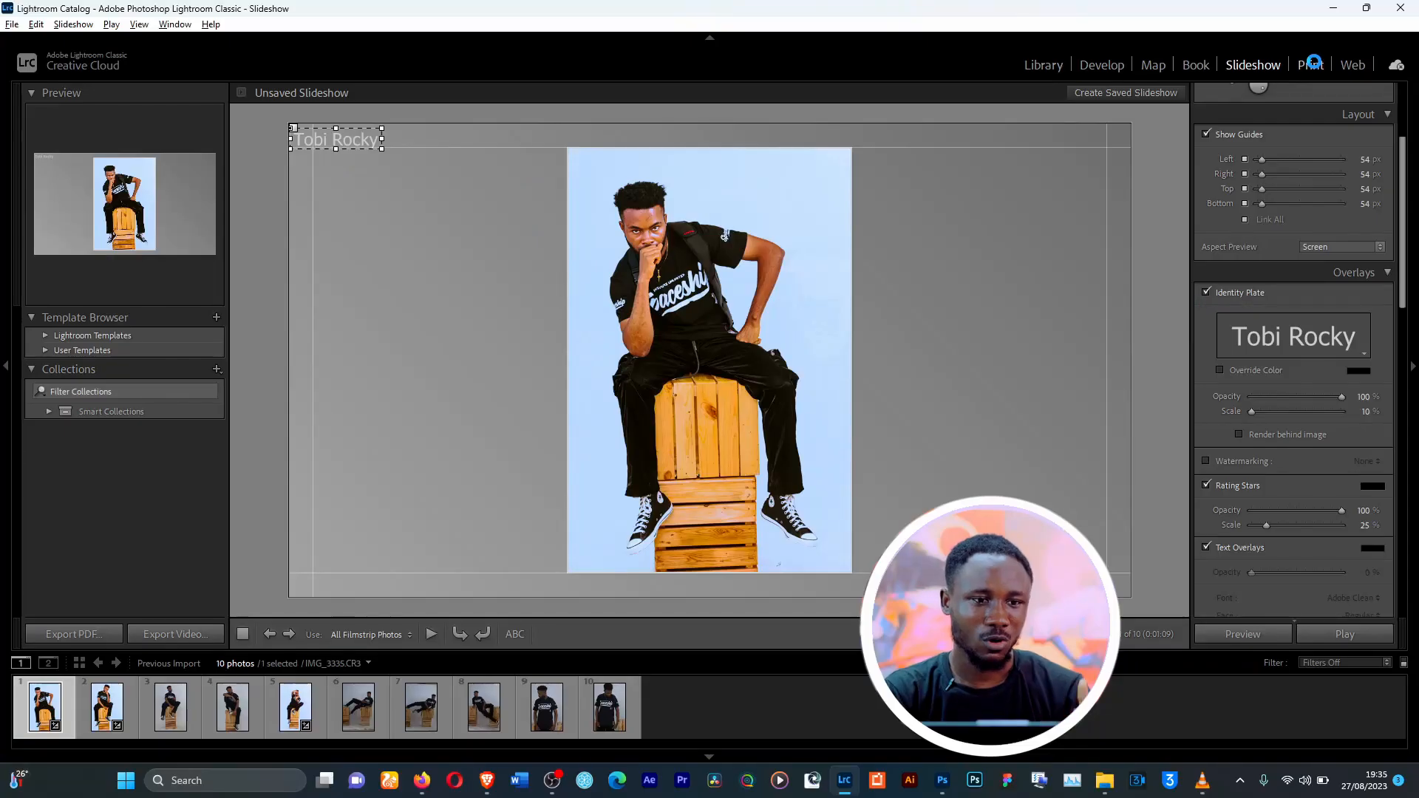
Switch to the Print module and read through all its introductory tips on layout, photo selection and print settings.
{"action": "left_click", "coordinate": [1311, 66]}
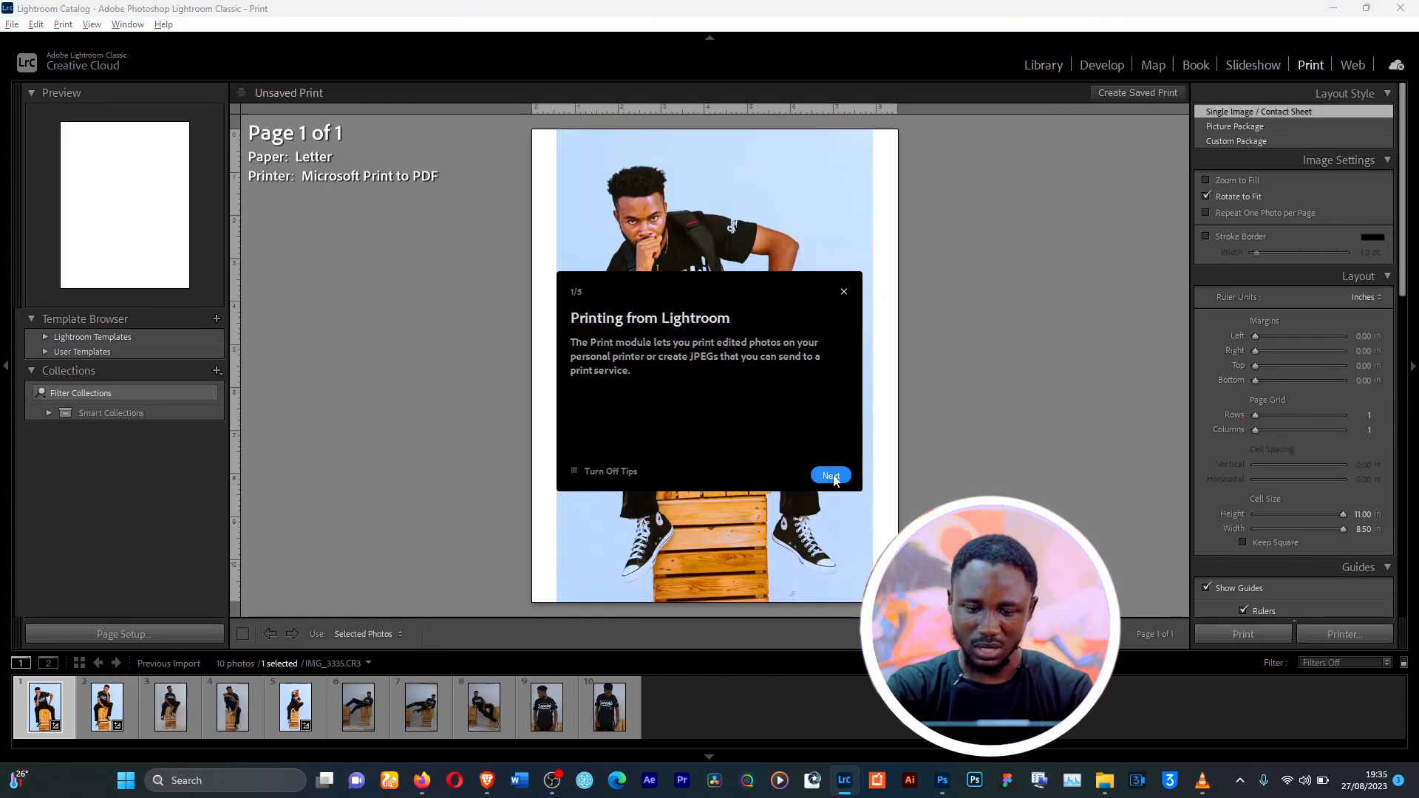
{"action": "left_click", "coordinate": [830, 476]}
{"action": "left_click", "coordinate": [830, 475]}
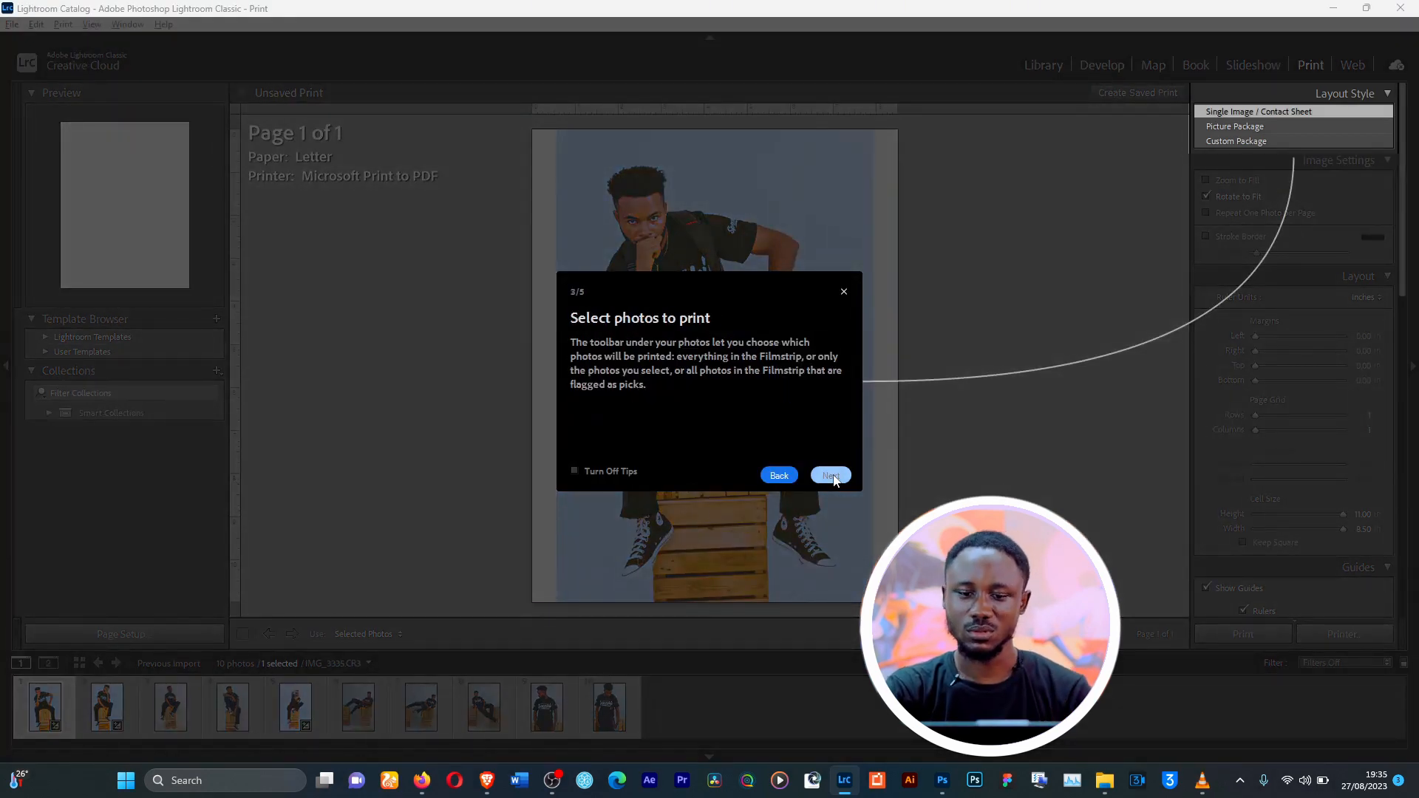
{"action": "left_click", "coordinate": [831, 475]}
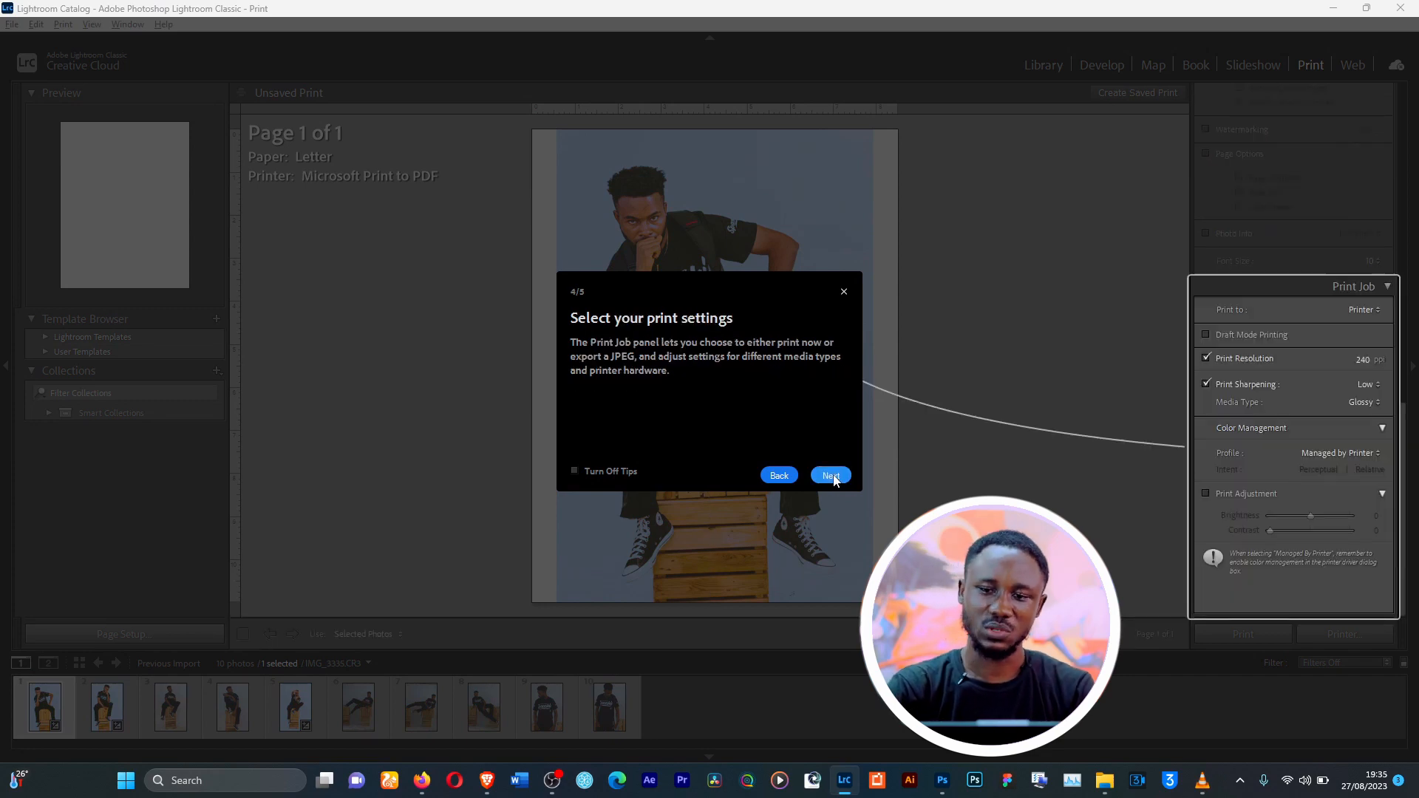
{"action": "left_click", "coordinate": [831, 476]}
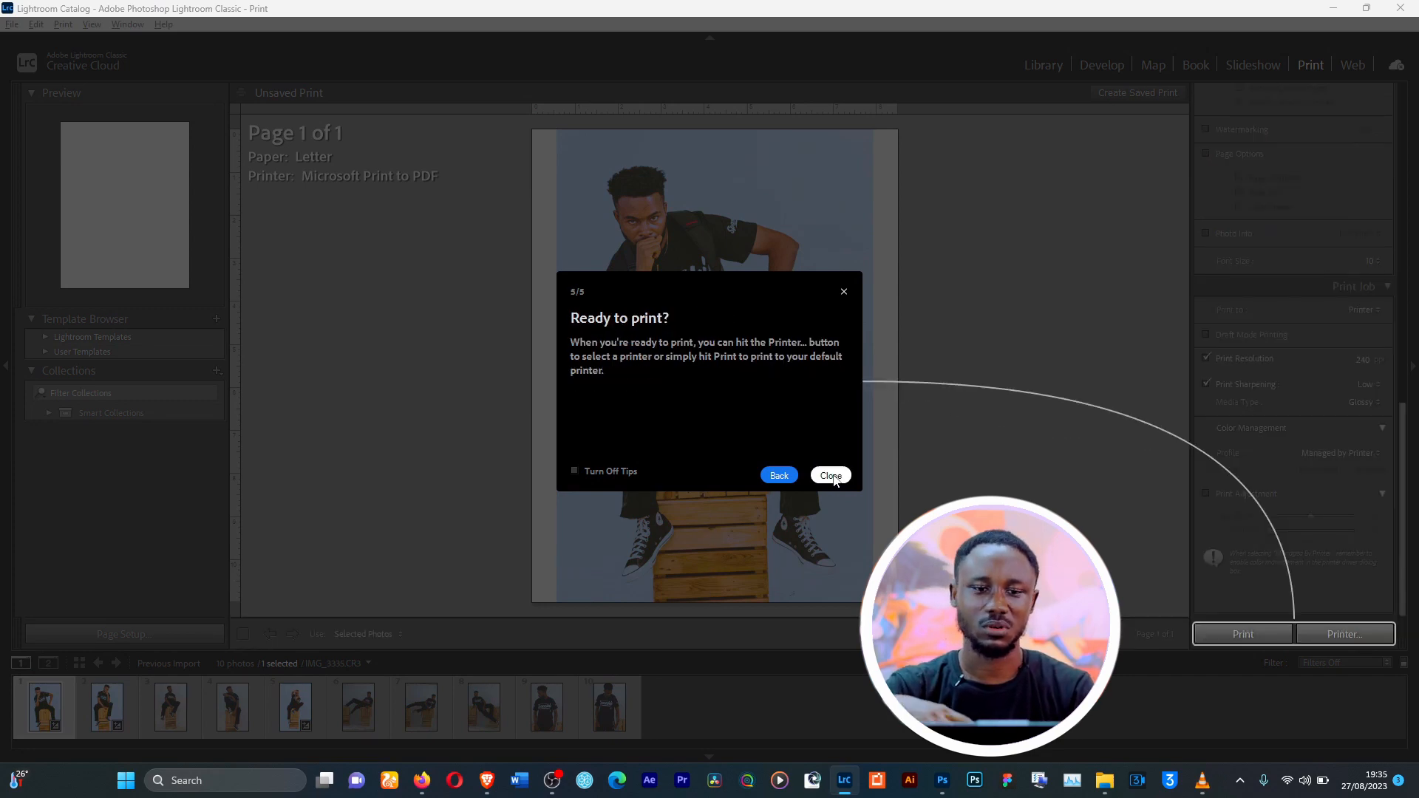
{"action": "left_click", "coordinate": [831, 476]}
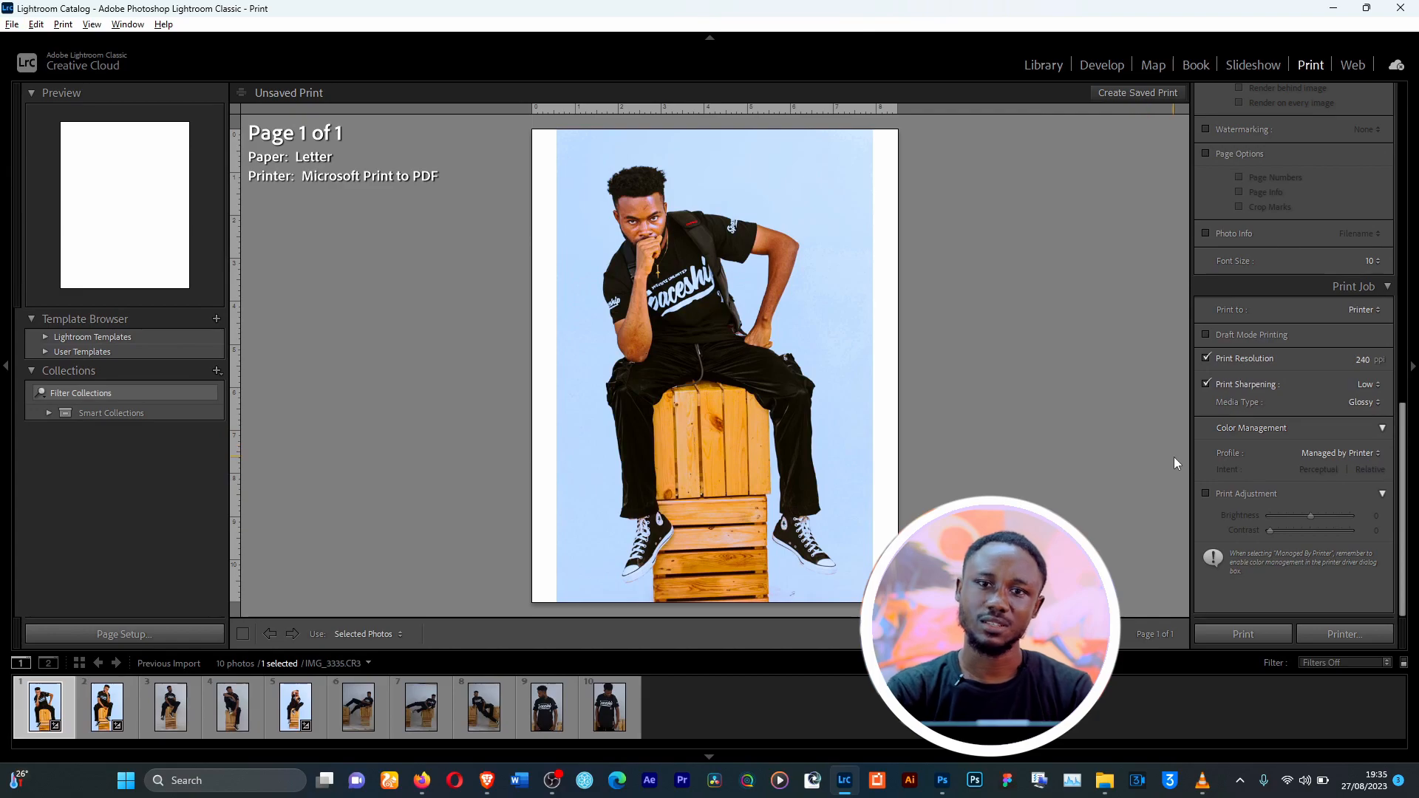